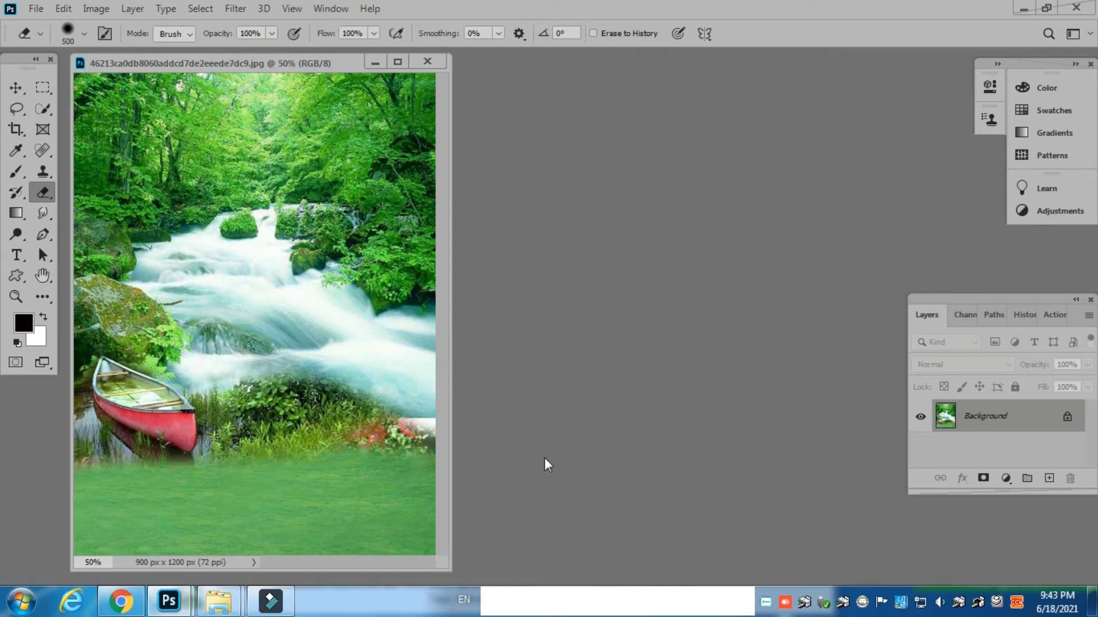
# Step: Create a new 3000 x 1800 px RGB document at 200 ppi with a white background, placed beside the waterfall photo
pyautogui.hotkey('ctrl', 'n')
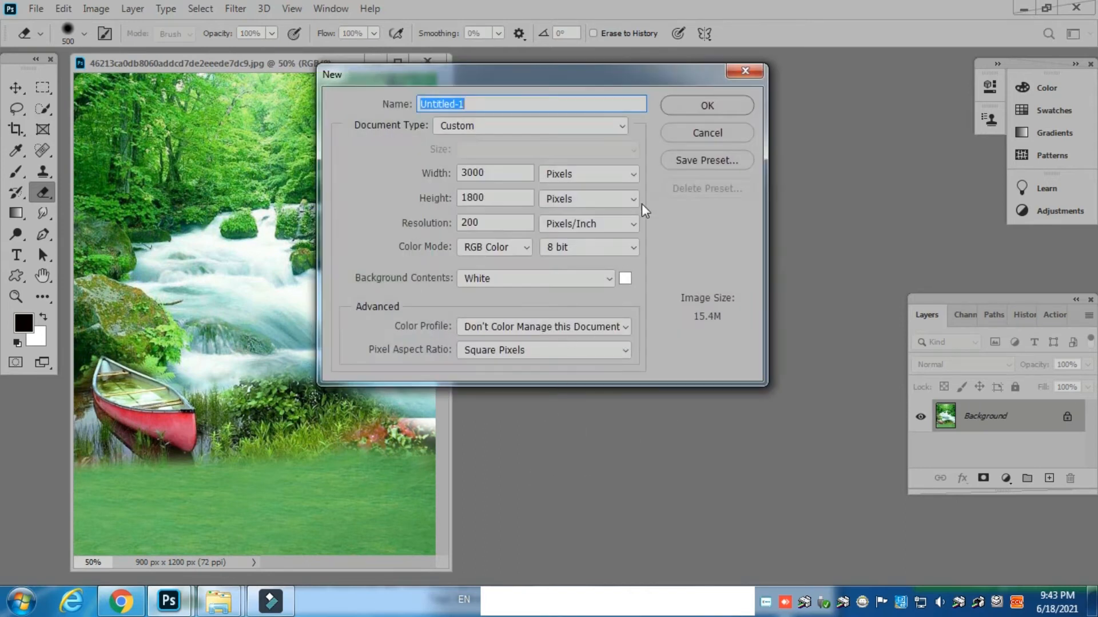
pyautogui.click(725, 105)
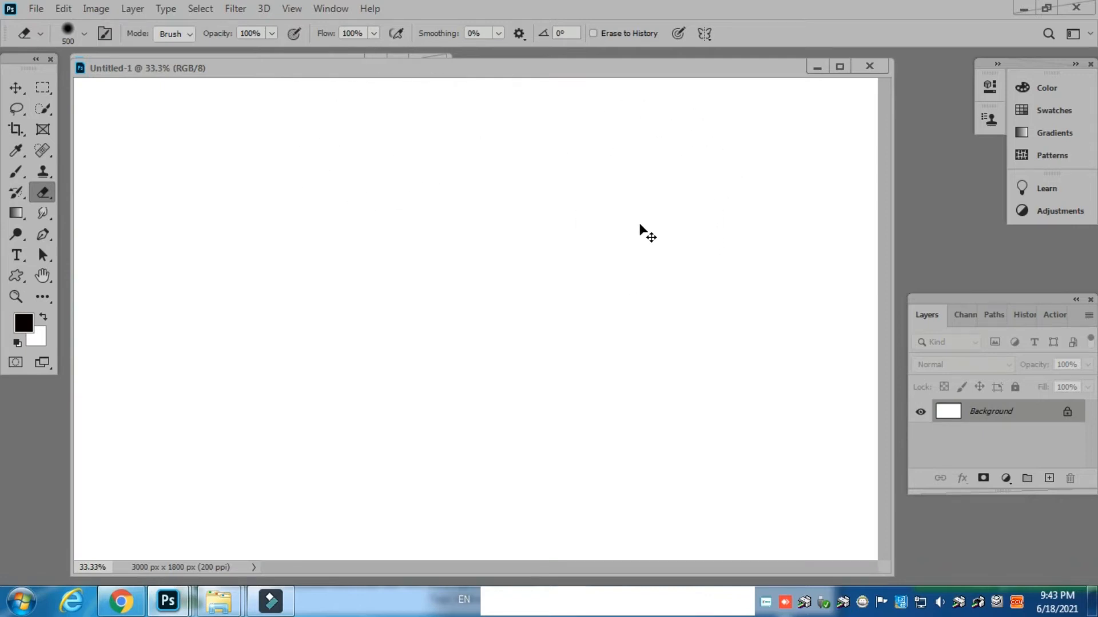
pyautogui.hotkey('ctrl', '-')
pyautogui.hotkey('ctrl', '-')
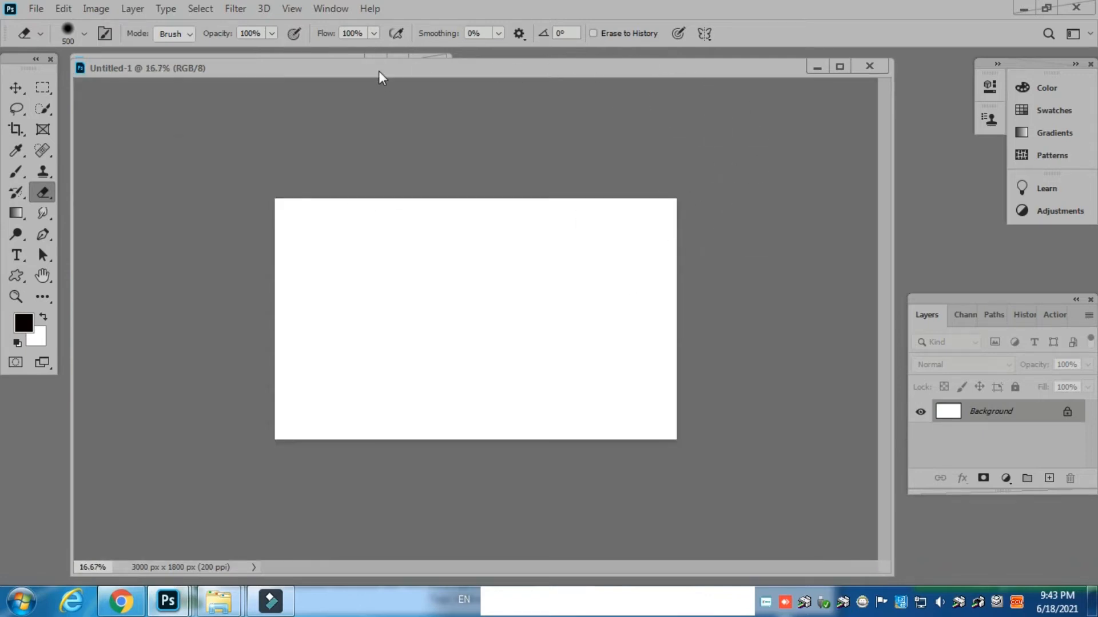
pyautogui.moveTo(379, 71); pyautogui.dragTo(581, 91)
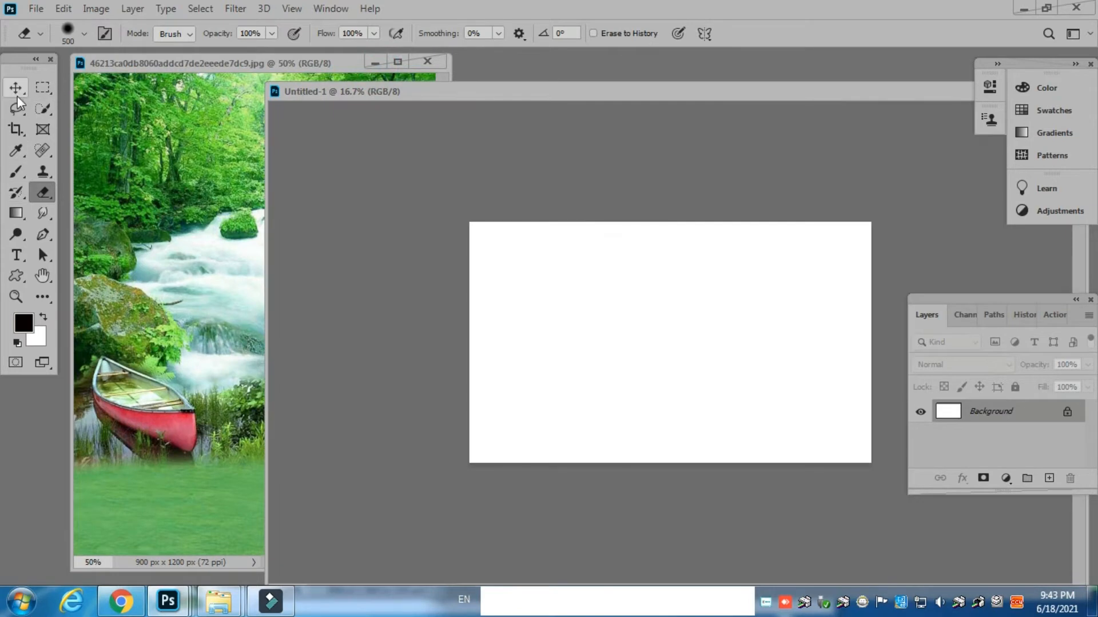
# Step: Copy the waterfall photo into the new document as a layer at the canvas's upper-left corner
pyautogui.click(16, 89)
pyautogui.click(140, 186)
pyautogui.moveTo(192, 230); pyautogui.dragTo(533, 299)
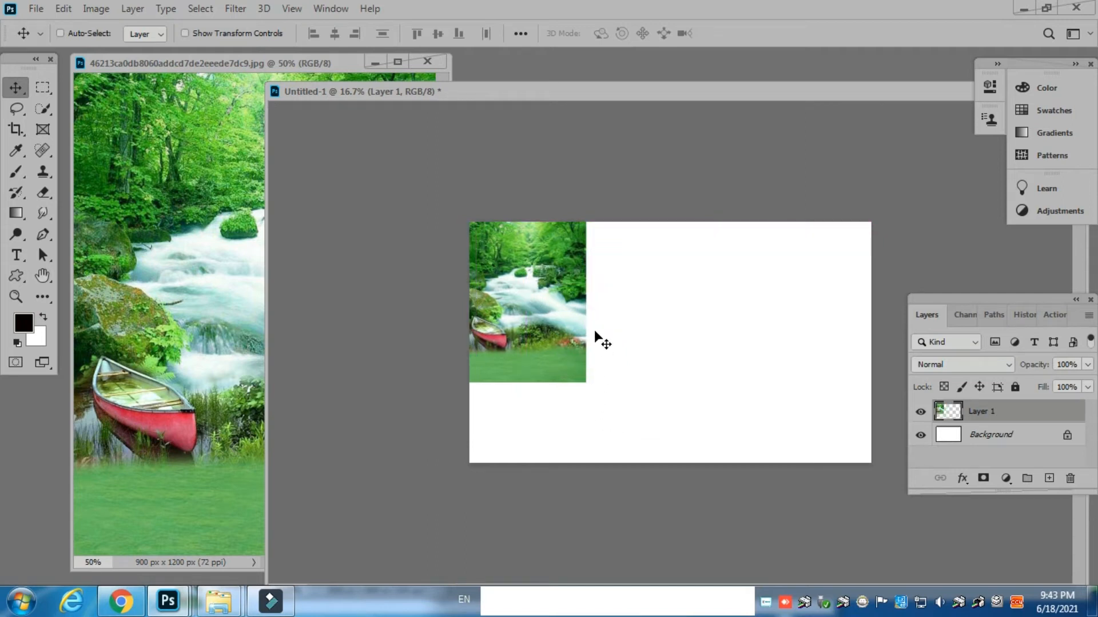
# Step: Stretch the waterfall layer to about 378% width and 105% height, covering the canvas below a blank strip at its top
pyautogui.press('ctrl')
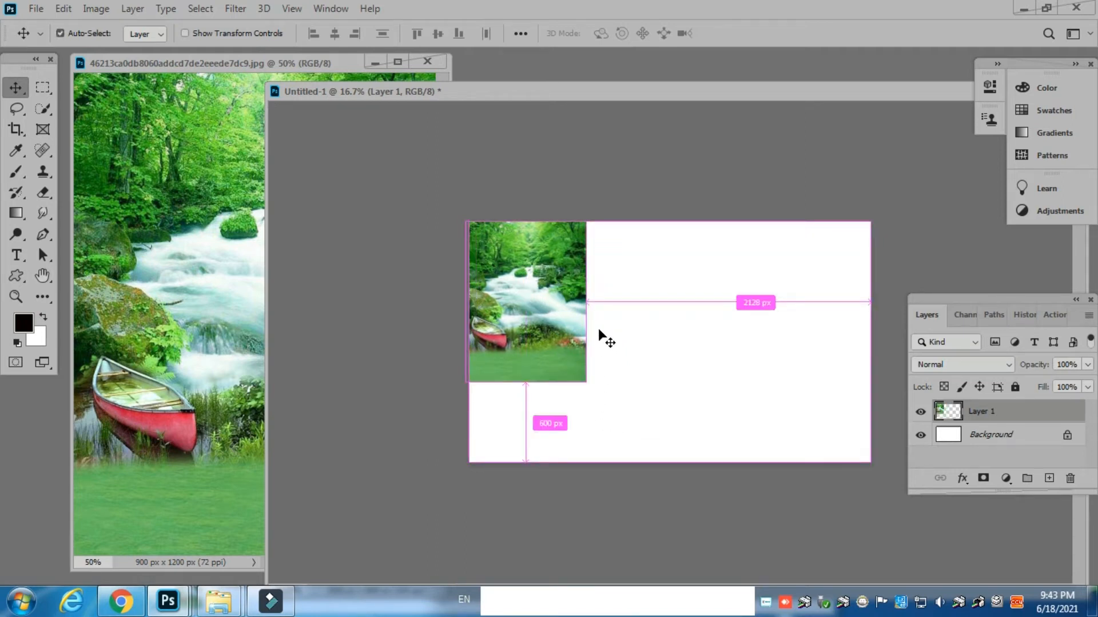
pyautogui.hotkey('ctrl', 't')
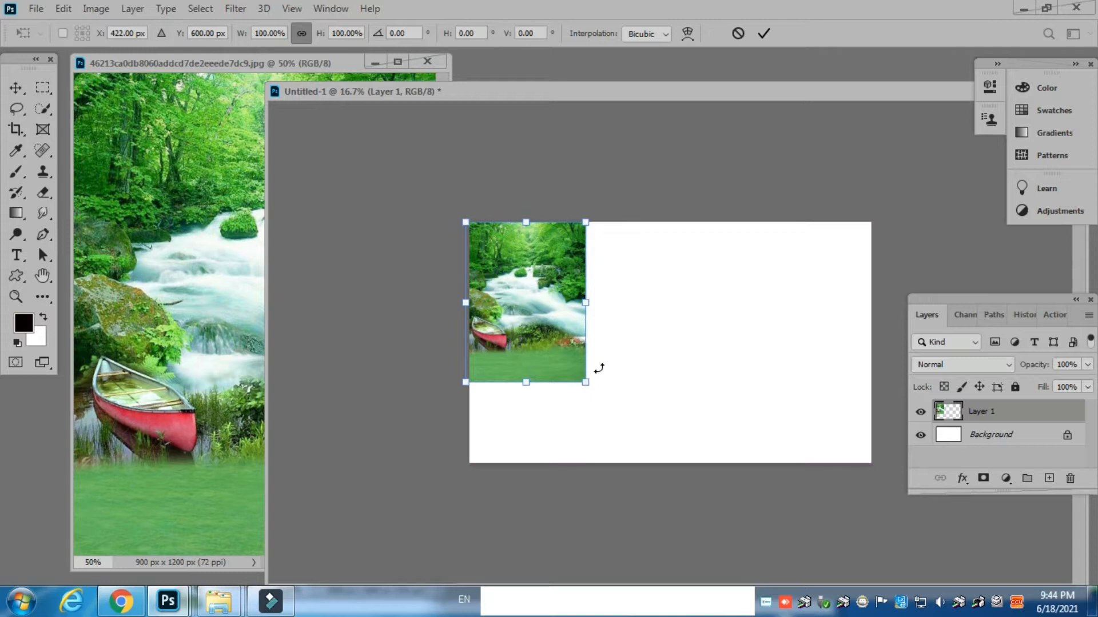
pyautogui.moveTo(585, 382); pyautogui.dragTo(658, 455)
pyautogui.moveTo(665, 341); pyautogui.dragTo(883, 345)
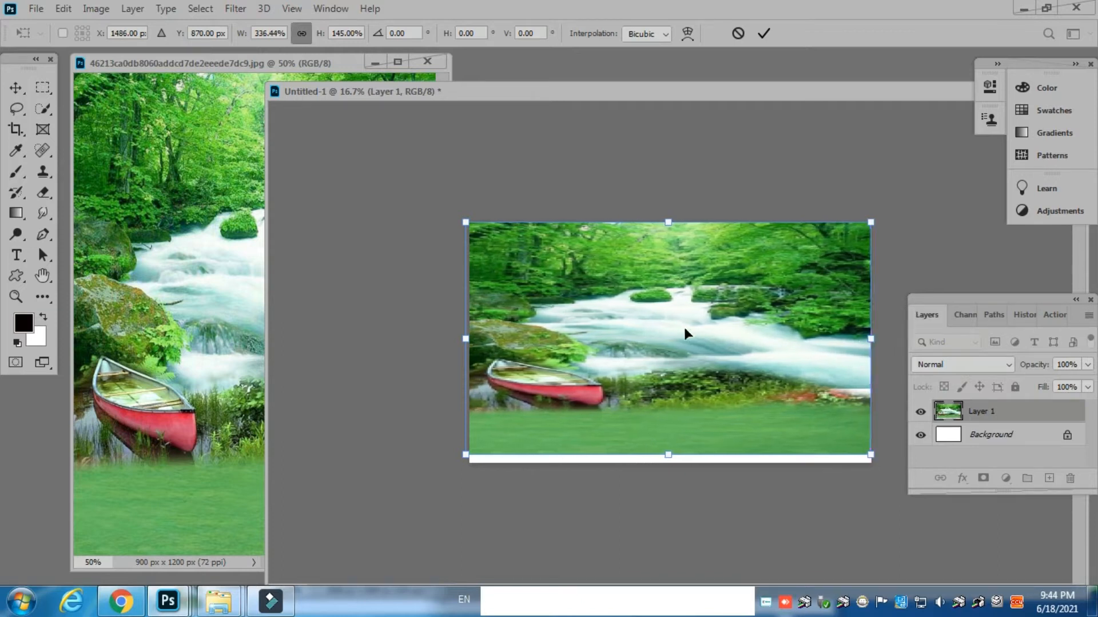
pyautogui.moveTo(463, 452); pyautogui.dragTo(456, 471)
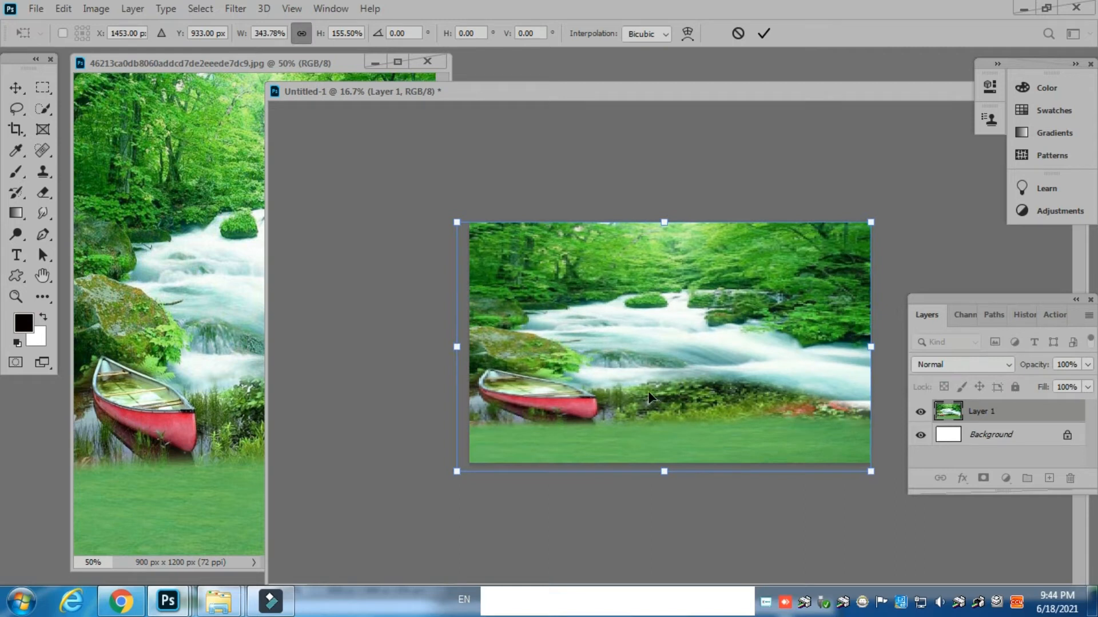
pyautogui.moveTo(457, 222); pyautogui.dragTo(428, 159)
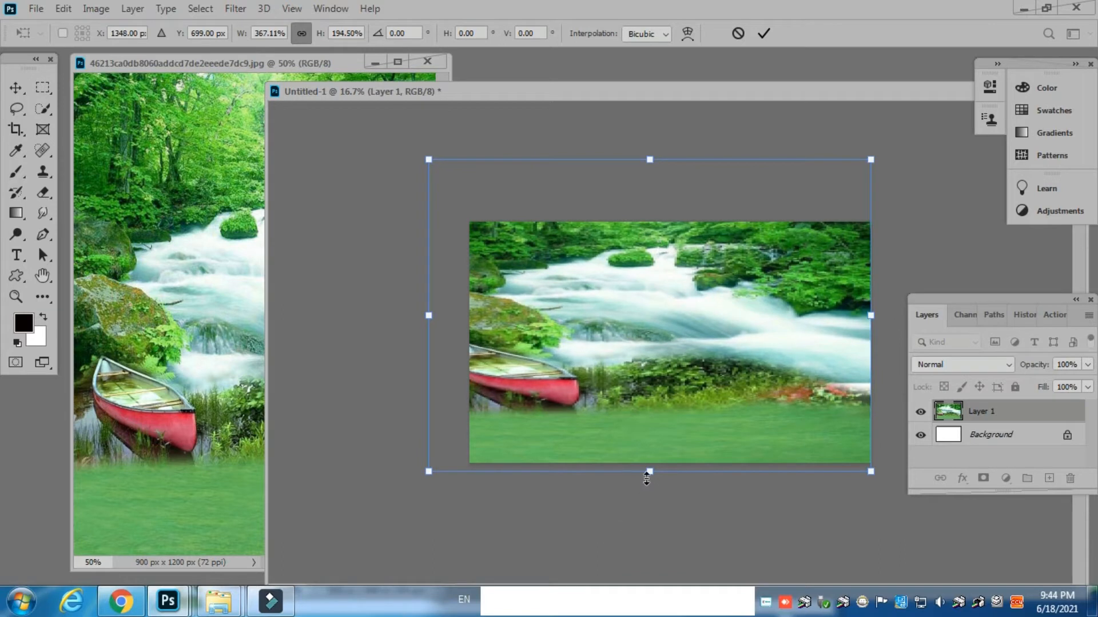
pyautogui.moveTo(650, 477); pyautogui.dragTo(649, 501)
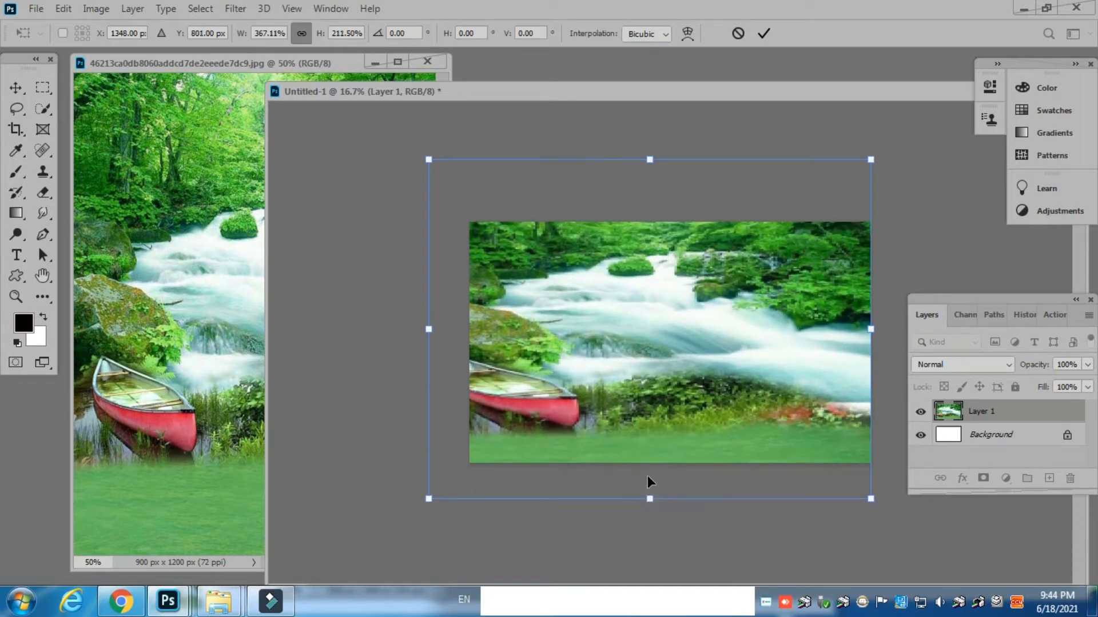
pyautogui.moveTo(649, 163); pyautogui.dragTo(649, 295)
pyautogui.moveTo(649, 498); pyautogui.dragTo(655, 462)
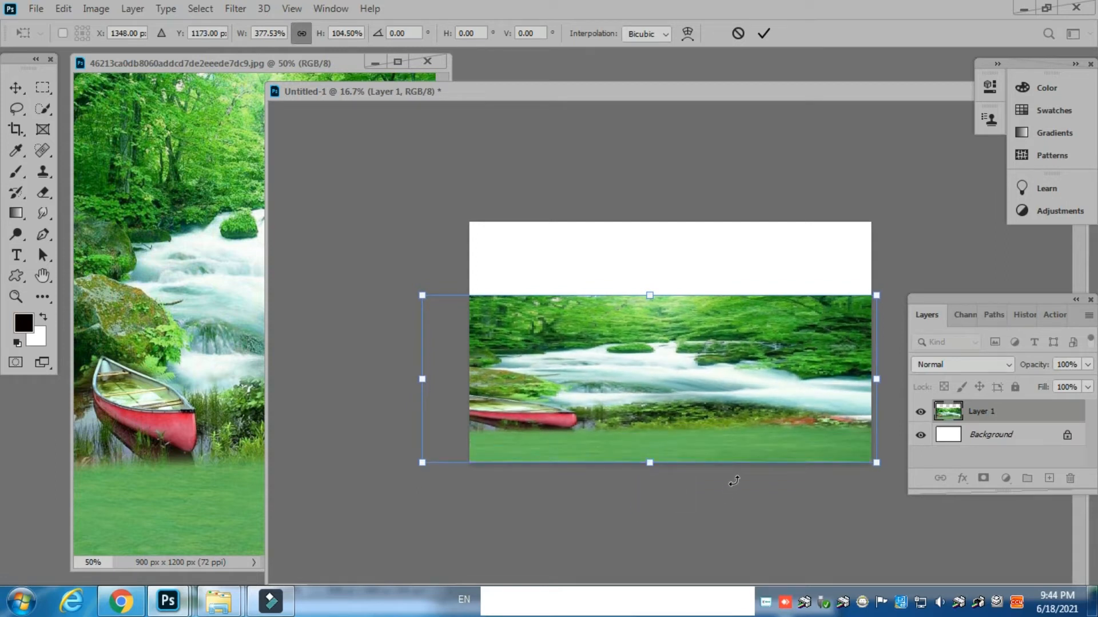
pyautogui.press('Return')
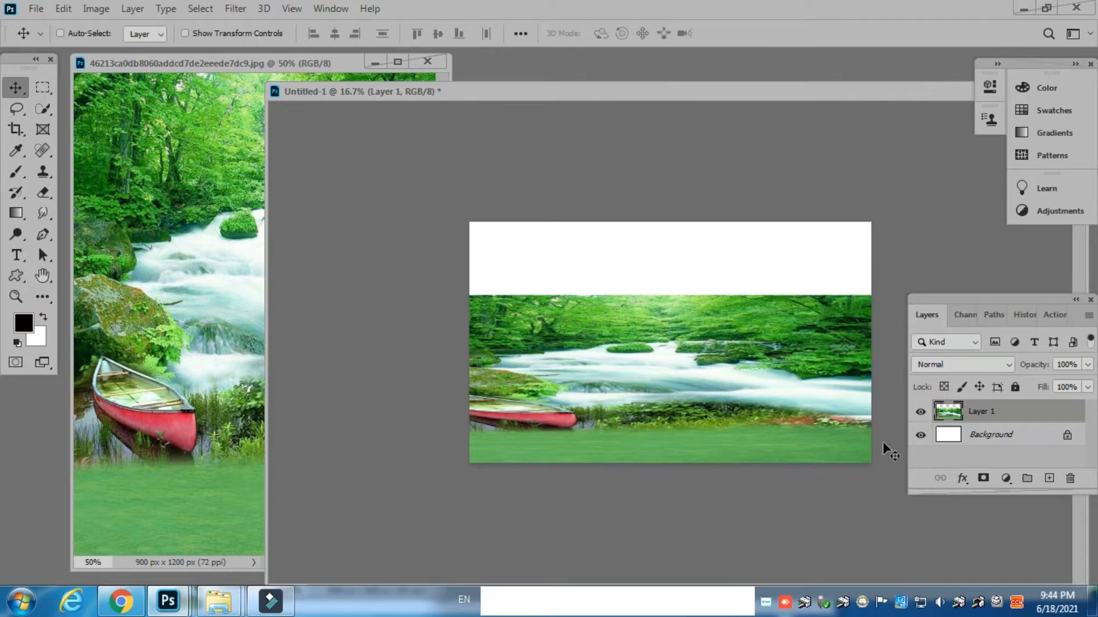
# Step: Convert the waterfall layer to a smart object and duplicate it
pyautogui.rightClick(979, 412)
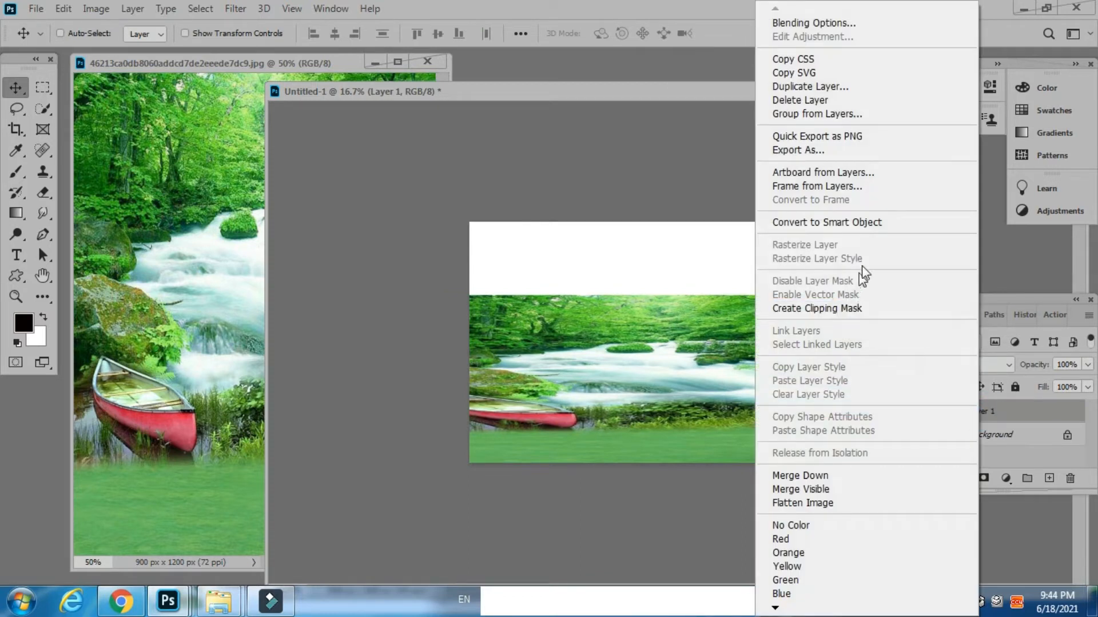
pyautogui.click(836, 223)
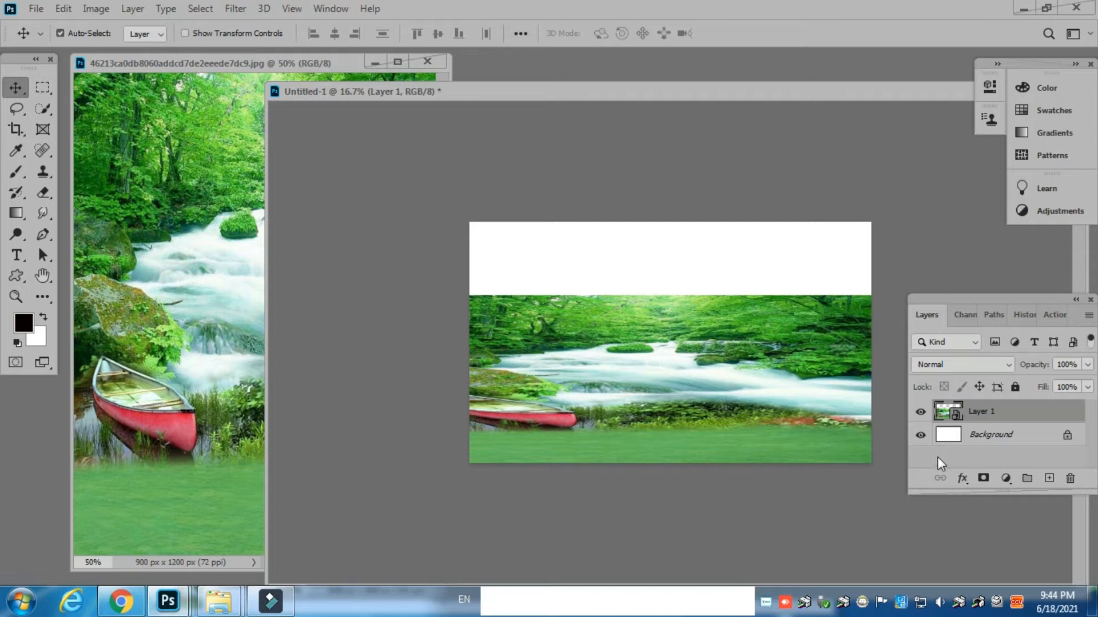
pyautogui.hotkey('ctrl', 'j')
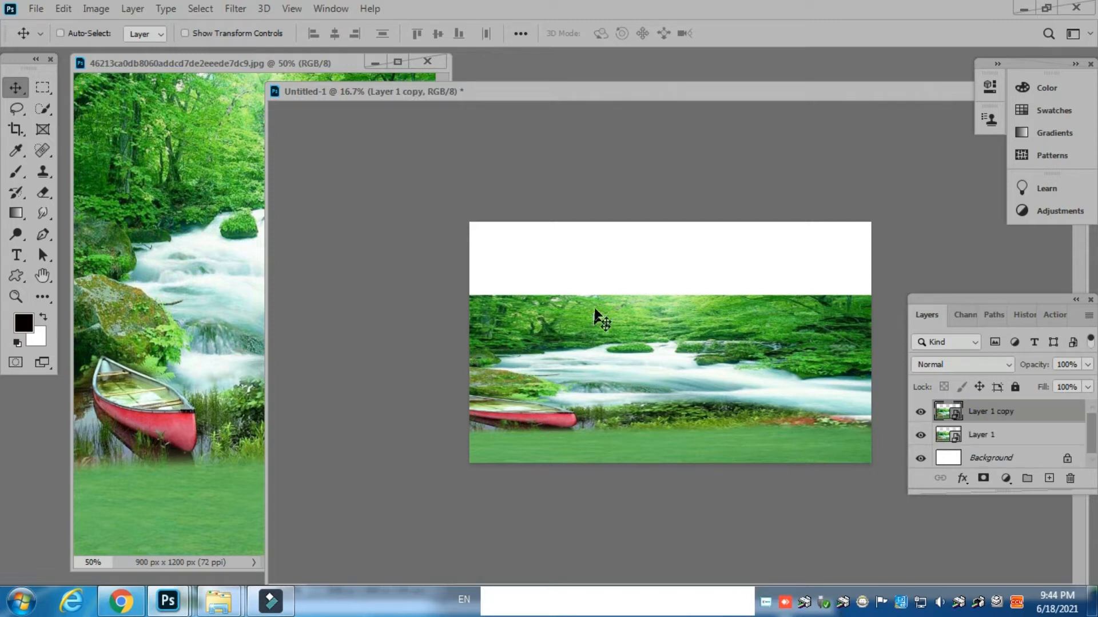
# Step: Add a layer mask to Layer 1 copy, fade its top with a vertical black-to-white gradient, and check it with Layer 1 hidden
pyautogui.click(15, 213)
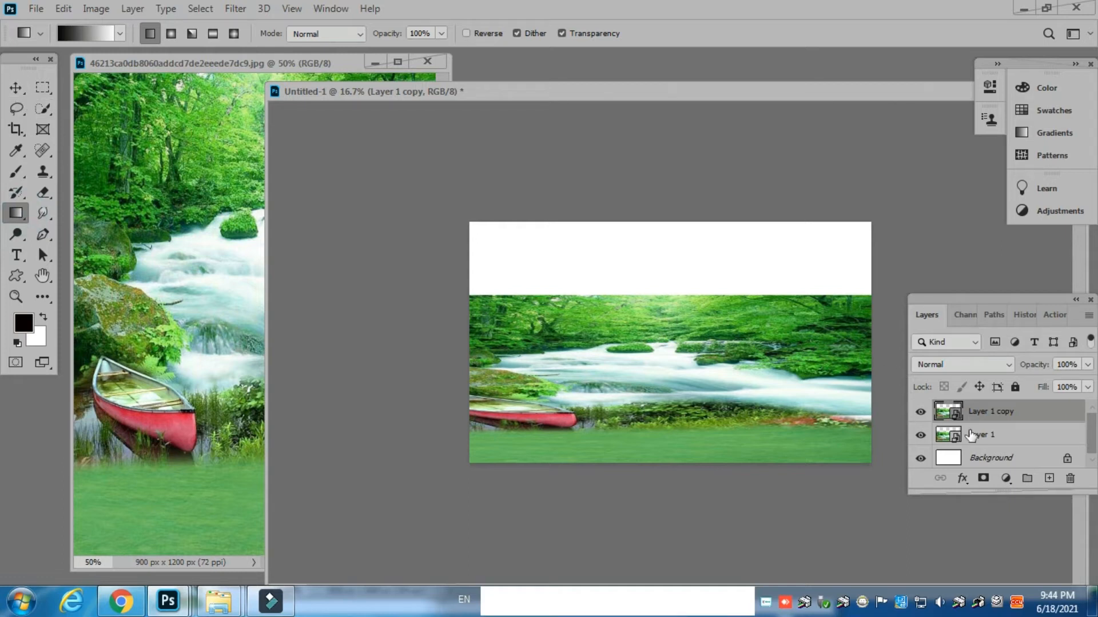
pyautogui.click(981, 480)
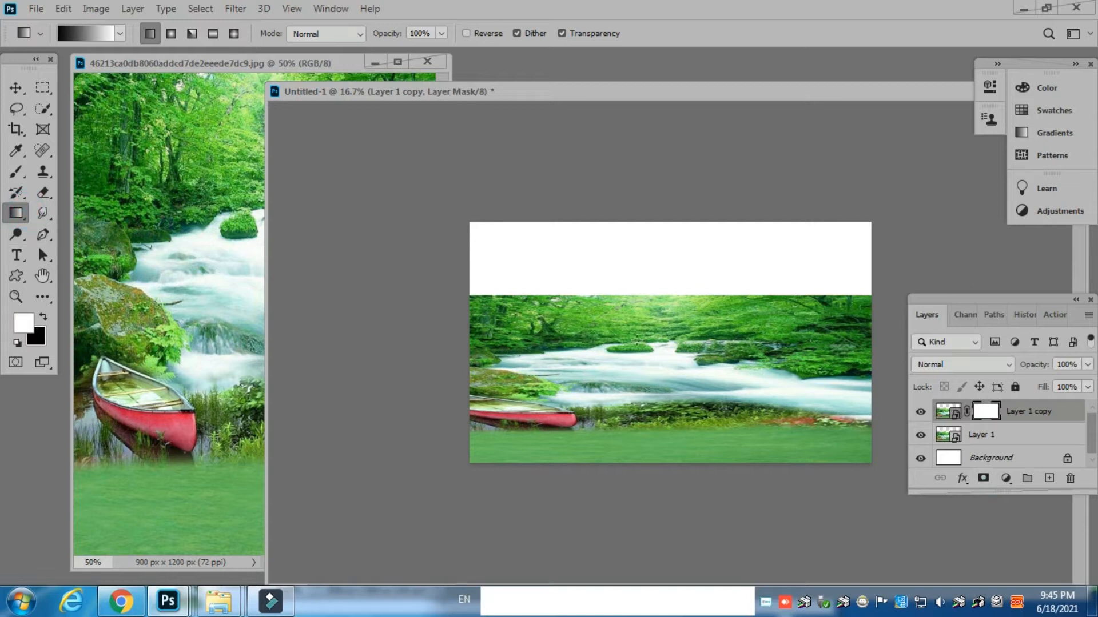
pyautogui.moveTo(649, 297); pyautogui.dragTo(648, 375)
pyautogui.click(921, 436)
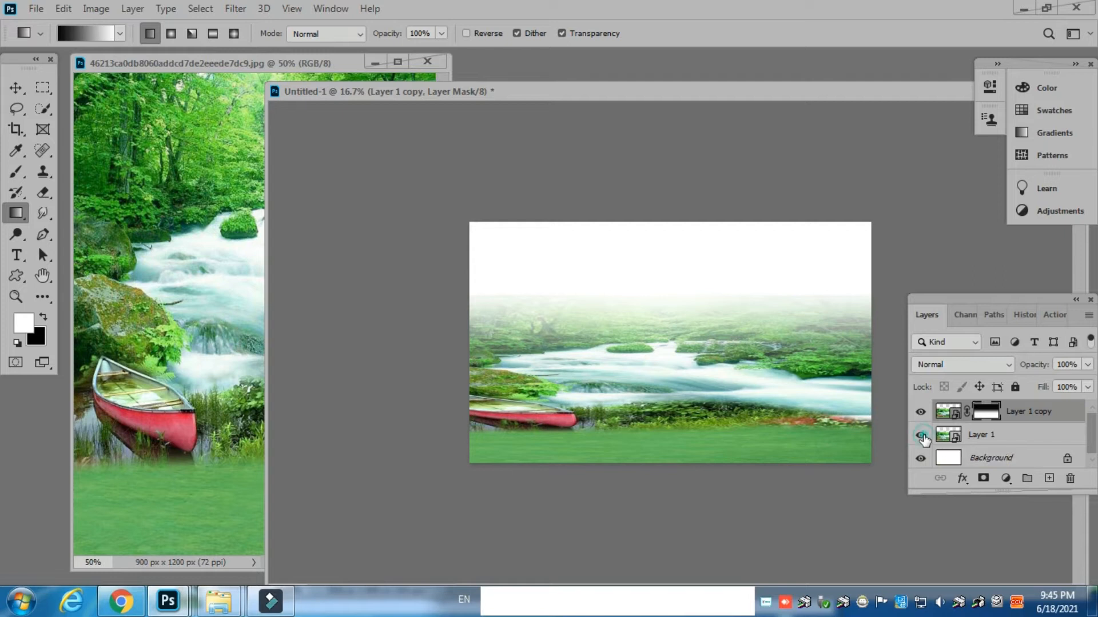
pyautogui.click(920, 436)
# Step: Add a layer mask to Layer 1 and fade its top edge with a short vertical black-to-white gradient
pyautogui.click(995, 438)
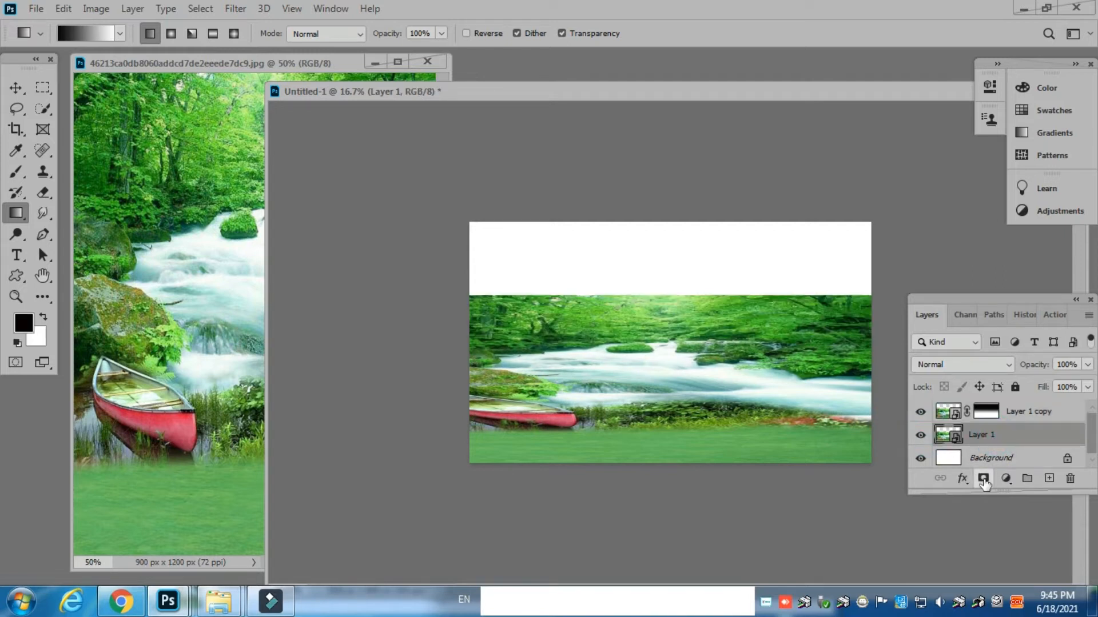
pyautogui.click(984, 479)
pyautogui.moveTo(669, 296); pyautogui.dragTo(669, 341)
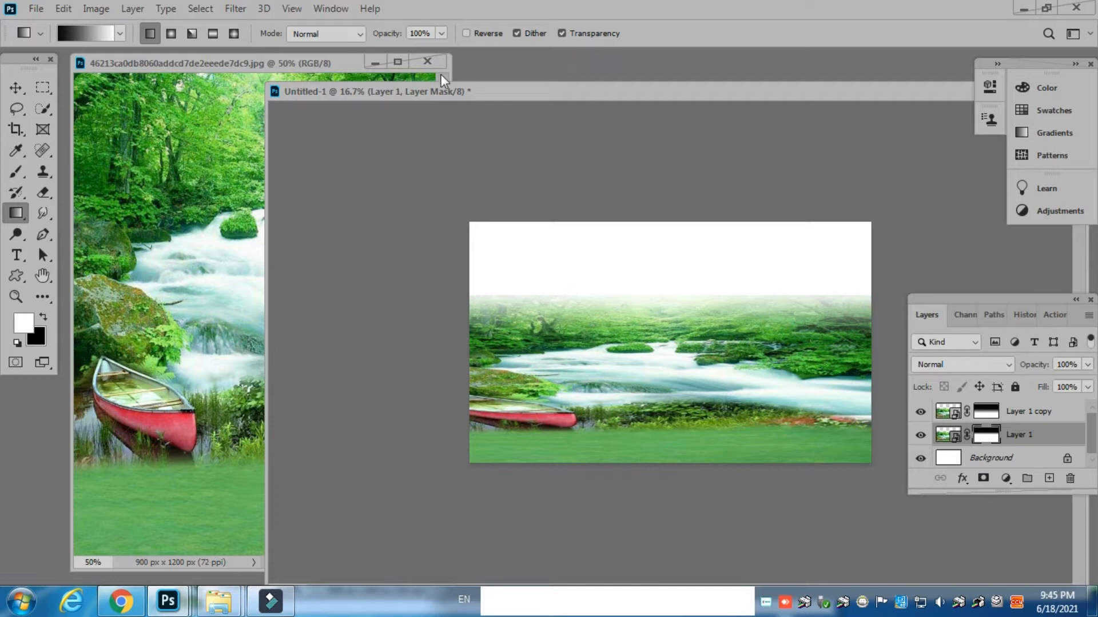
# Step: Close the original waterfall photo and open the sky picture "images" from New folder
pyautogui.click(428, 62)
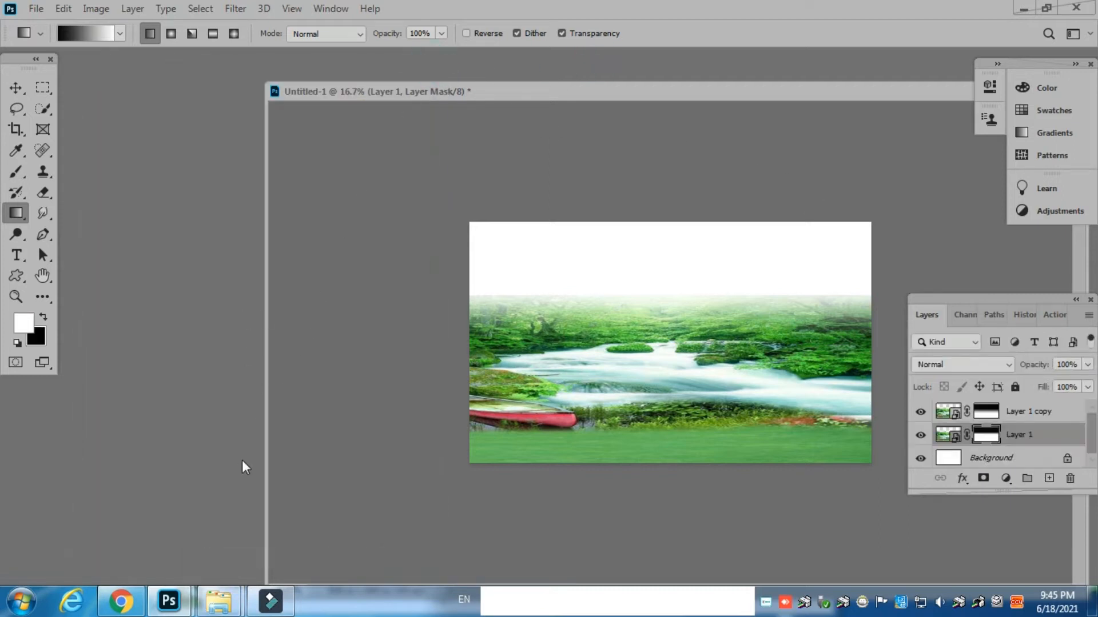
pyautogui.moveTo(220, 610)
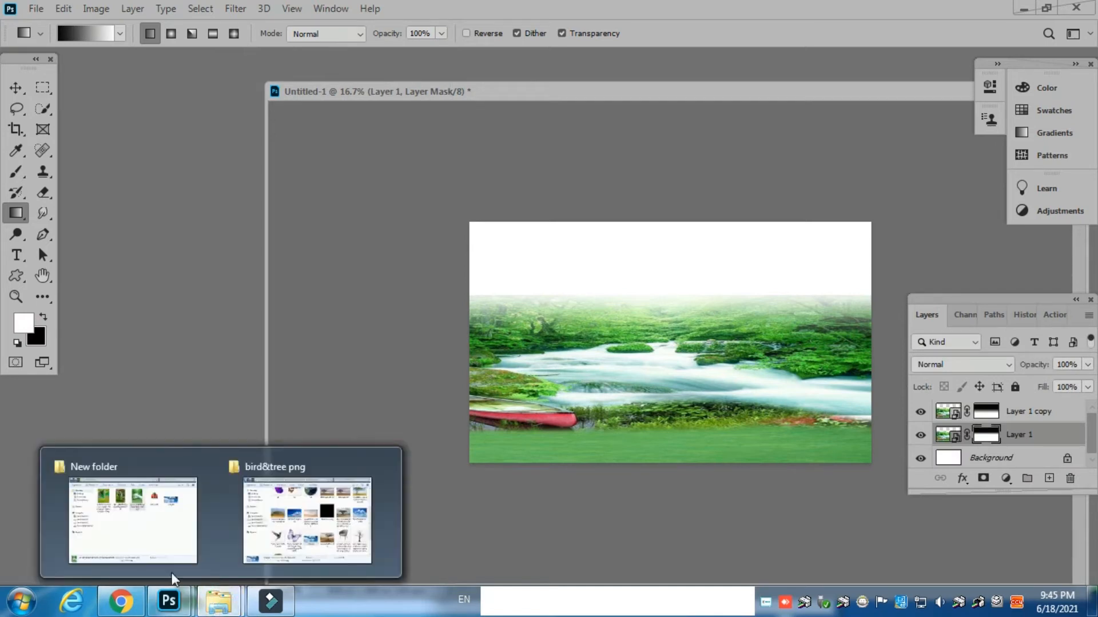
pyautogui.click(162, 557)
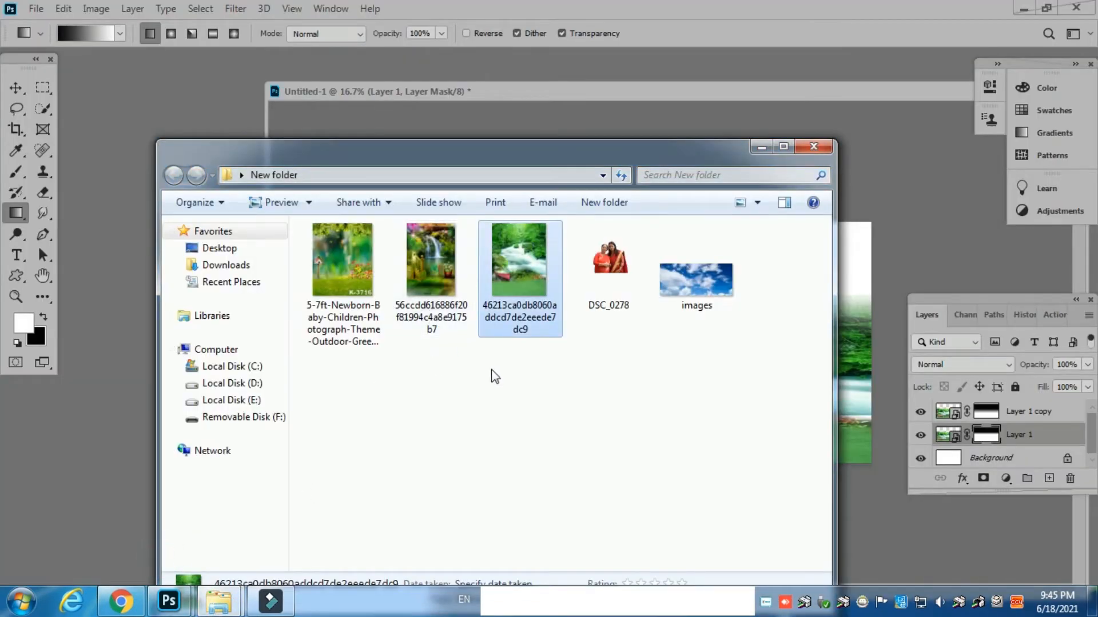
pyautogui.click(706, 284)
pyautogui.moveTo(708, 278); pyautogui.dragTo(135, 379)
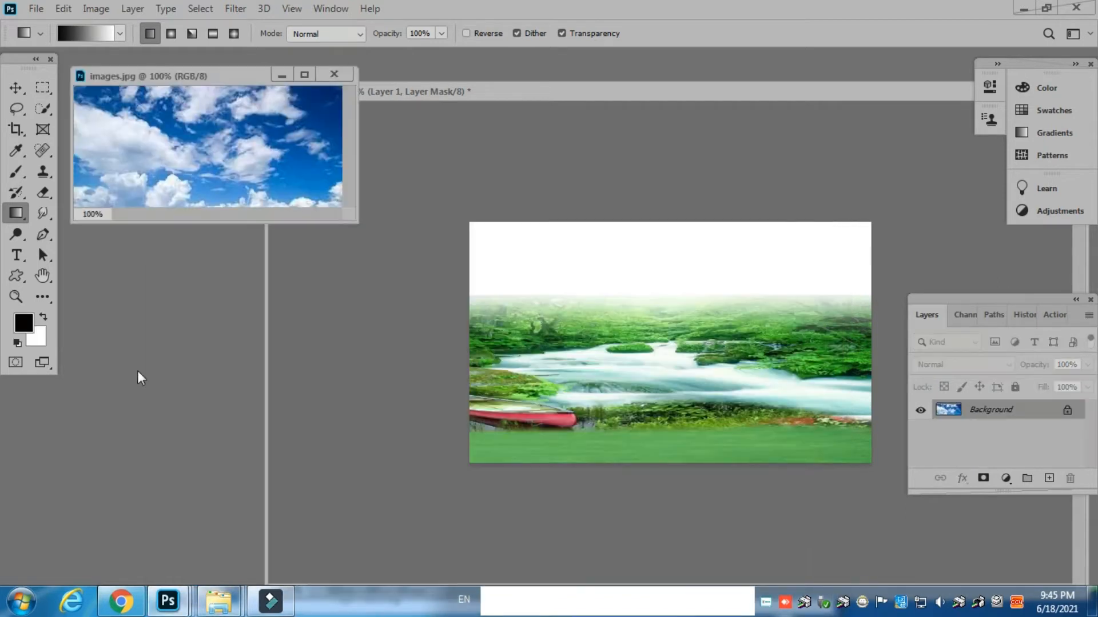
# Step: Copy the sky picture into the composition and scale it to about 928% width and 716% height across the canvas's upper part
pyautogui.click(11, 89)
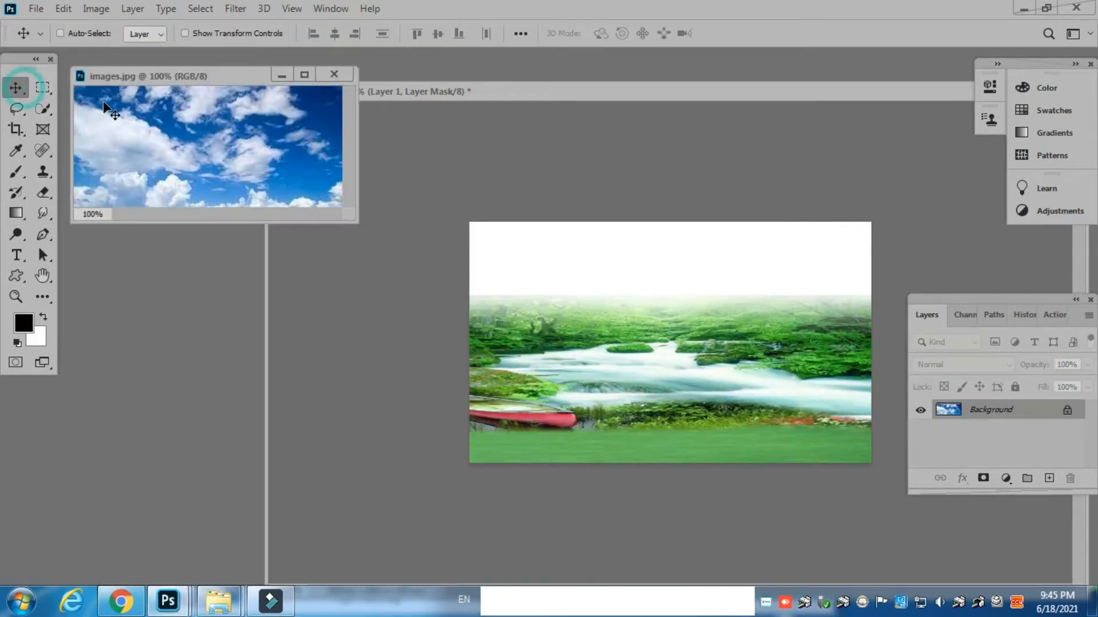
pyautogui.moveTo(397, 261); pyautogui.dragTo(496, 226)
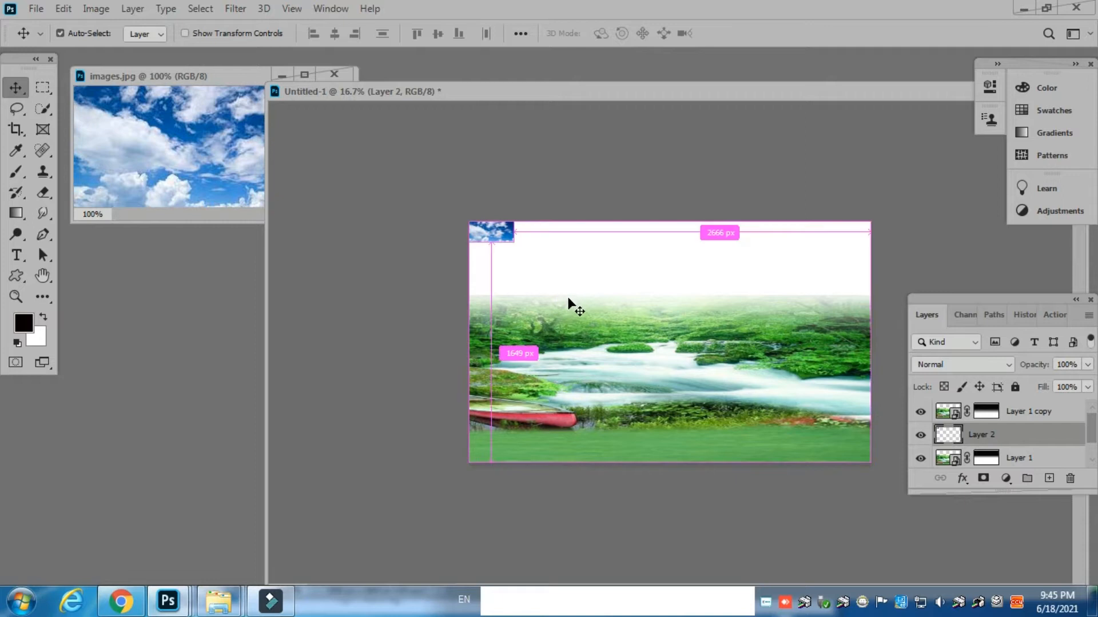
pyautogui.hotkey('ctrl', 't')
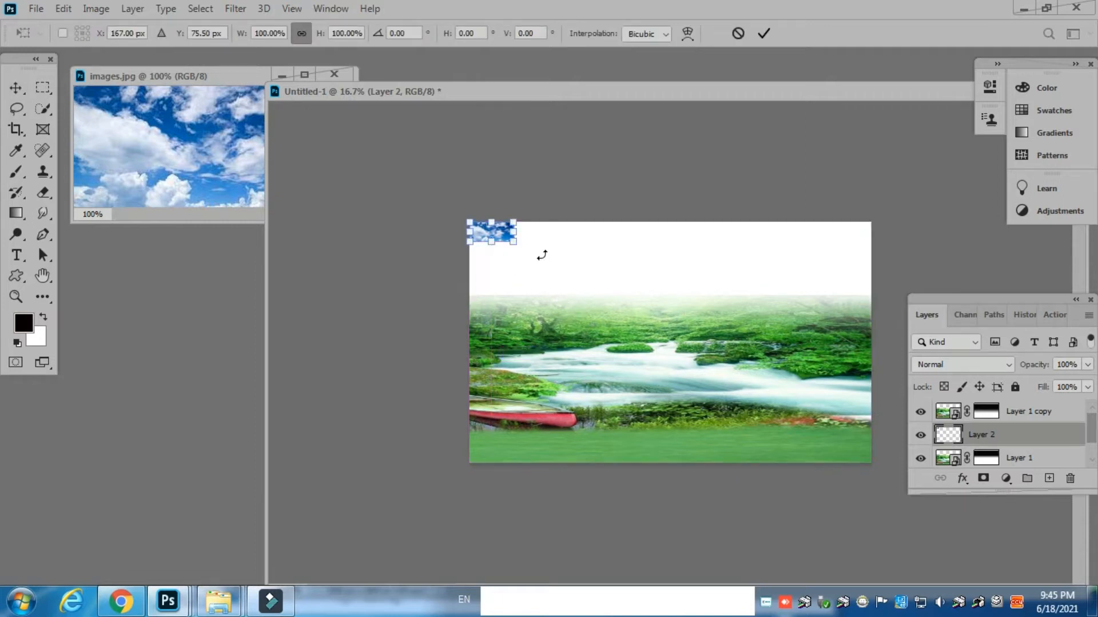
pyautogui.moveTo(520, 247); pyautogui.dragTo(883, 366)
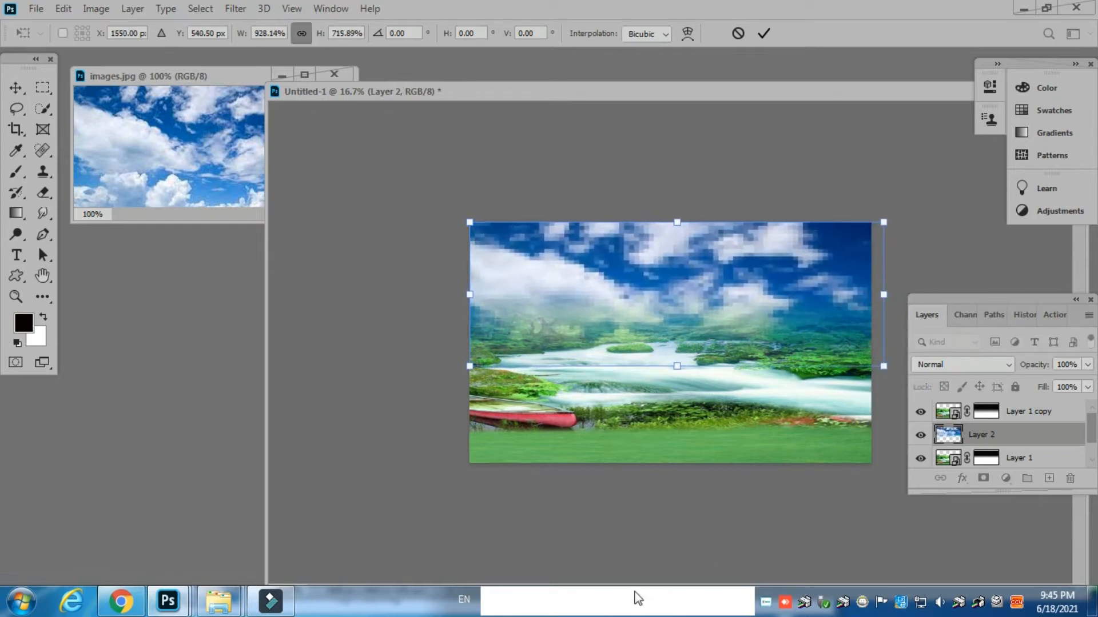
pyautogui.press('Return')
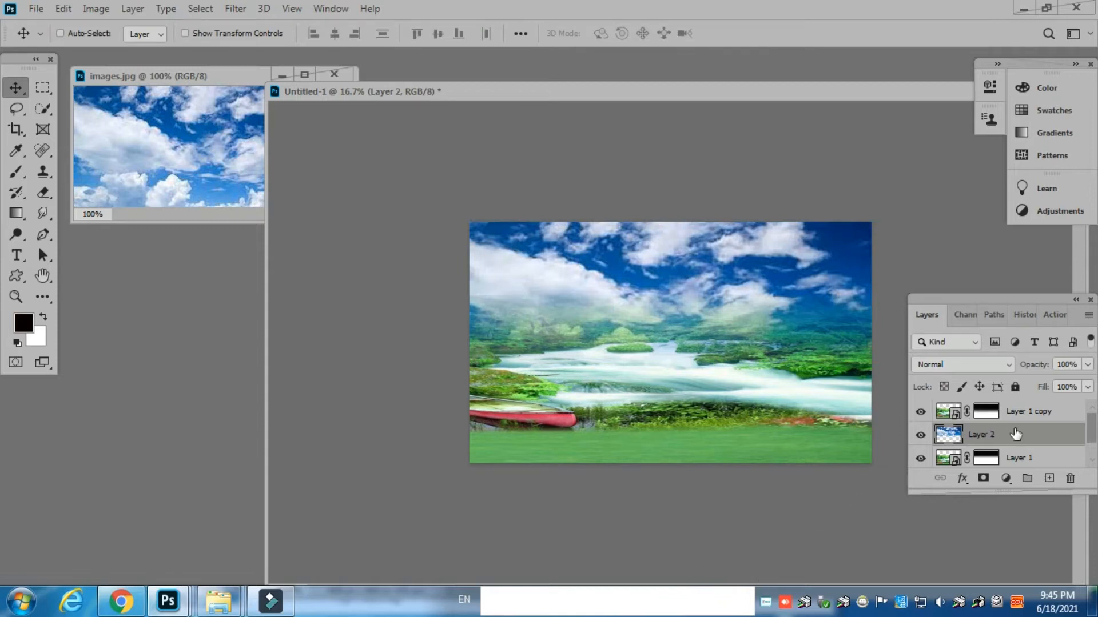
# Step: Move the sky layer beneath both waterfall layers, directly above the Background, and select Layer 1 copy
pyautogui.moveTo(1009, 434); pyautogui.dragTo(1011, 461)
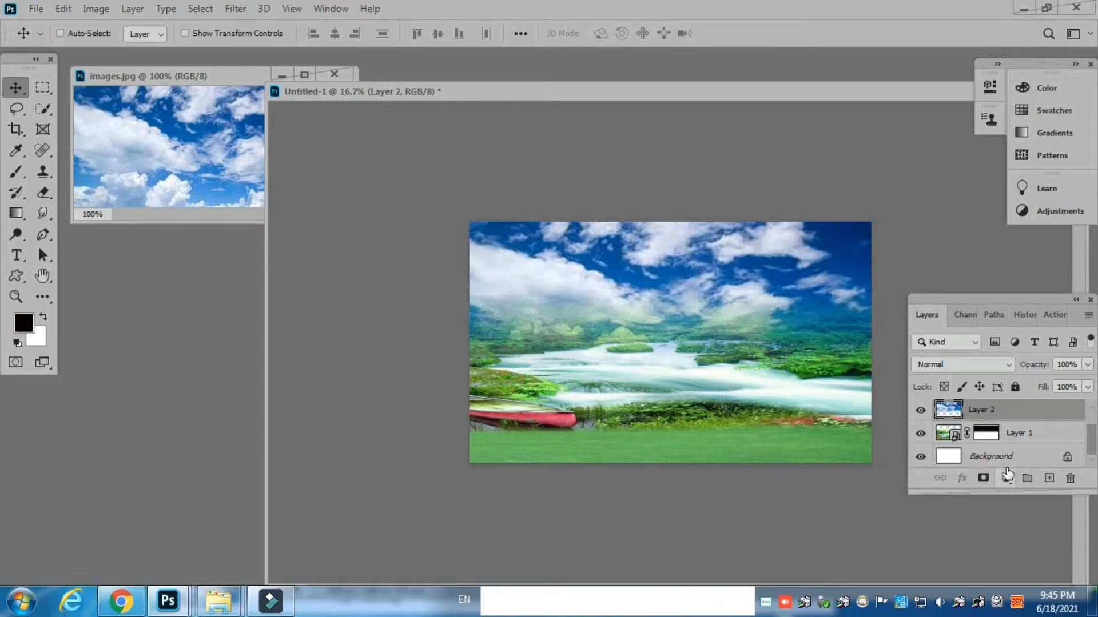
pyautogui.moveTo(999, 411); pyautogui.dragTo(997, 445)
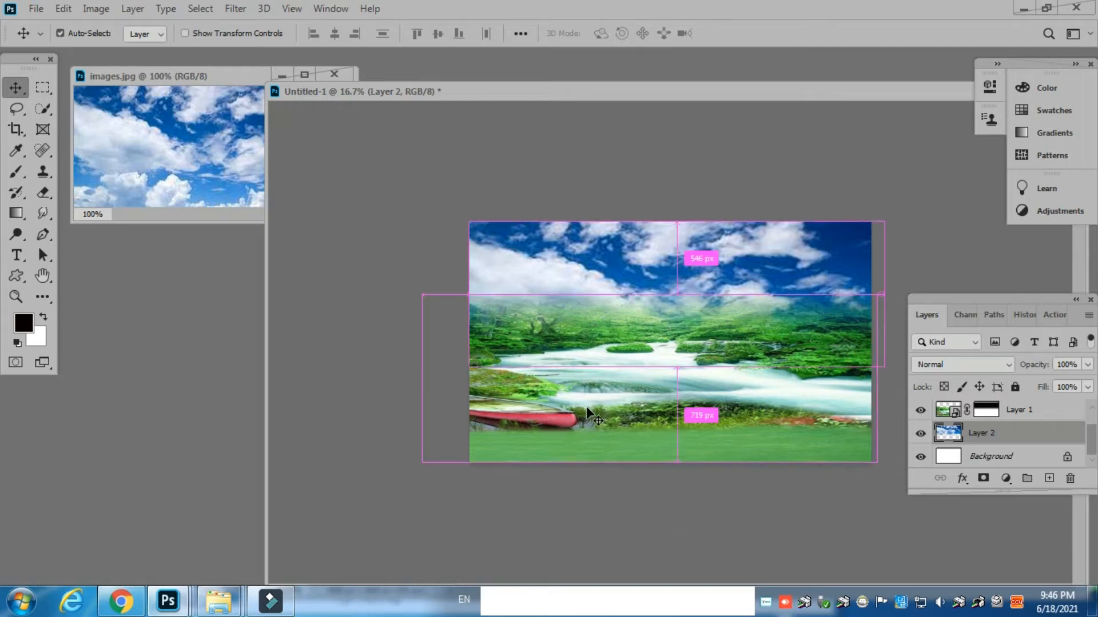
pyautogui.hotkey('ctrl', '+')
pyautogui.hotkey('ctrl', '+')
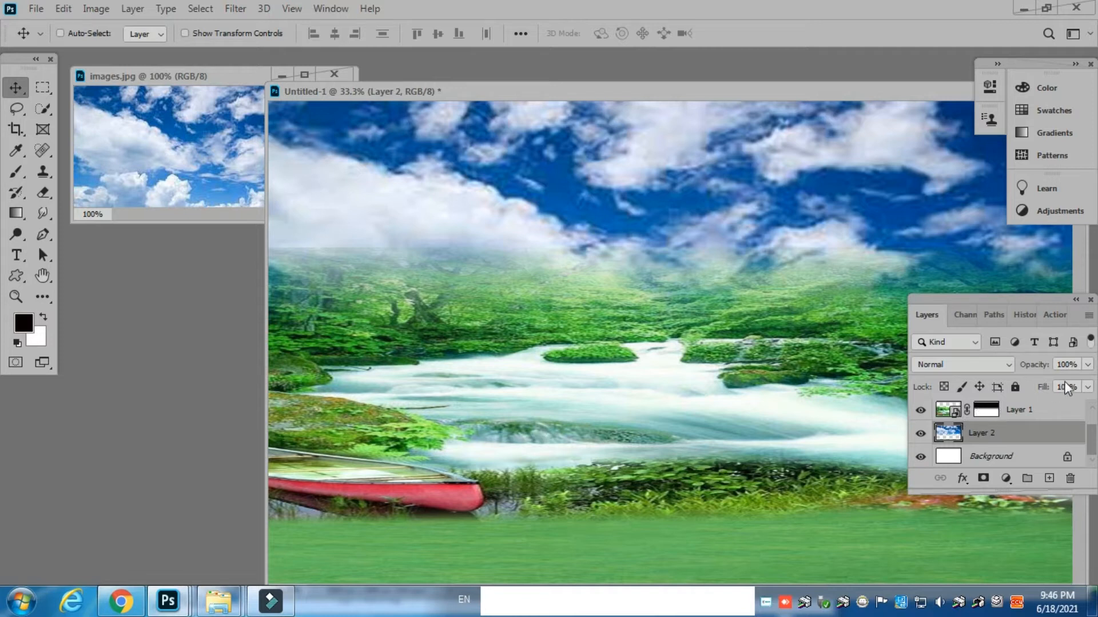
pyautogui.scroll(1, 1090, 449)
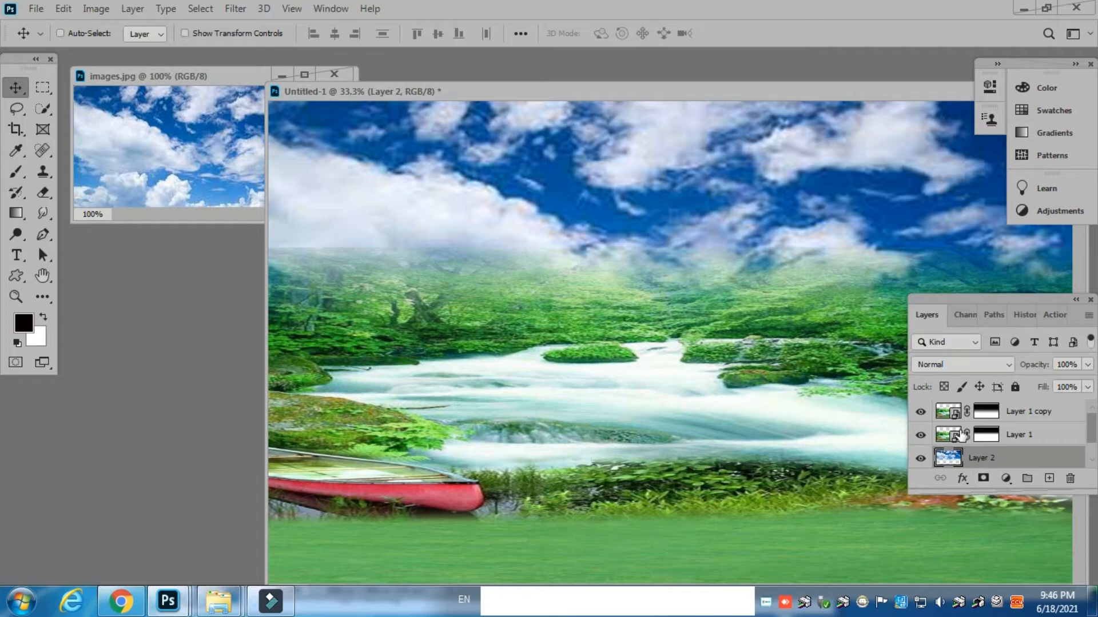
pyautogui.click(944, 413)
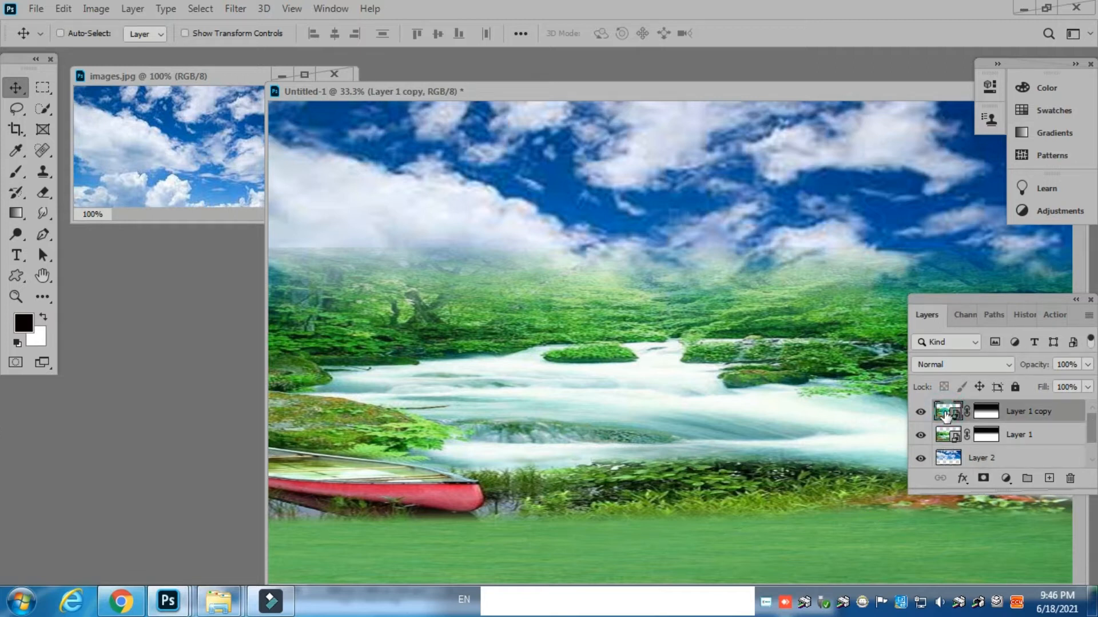
# Step: Apply a Levels adjustment to Layer 1 copy with the black input level set to 60
pyautogui.press('ctrl')
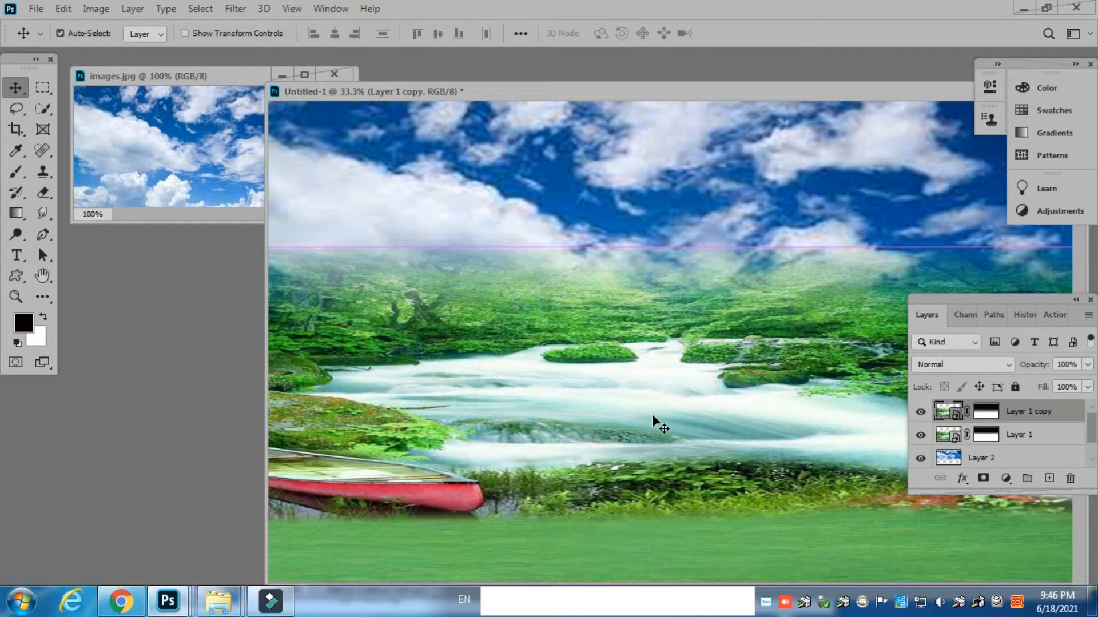
pyautogui.hotkey('ctrl', 'l')
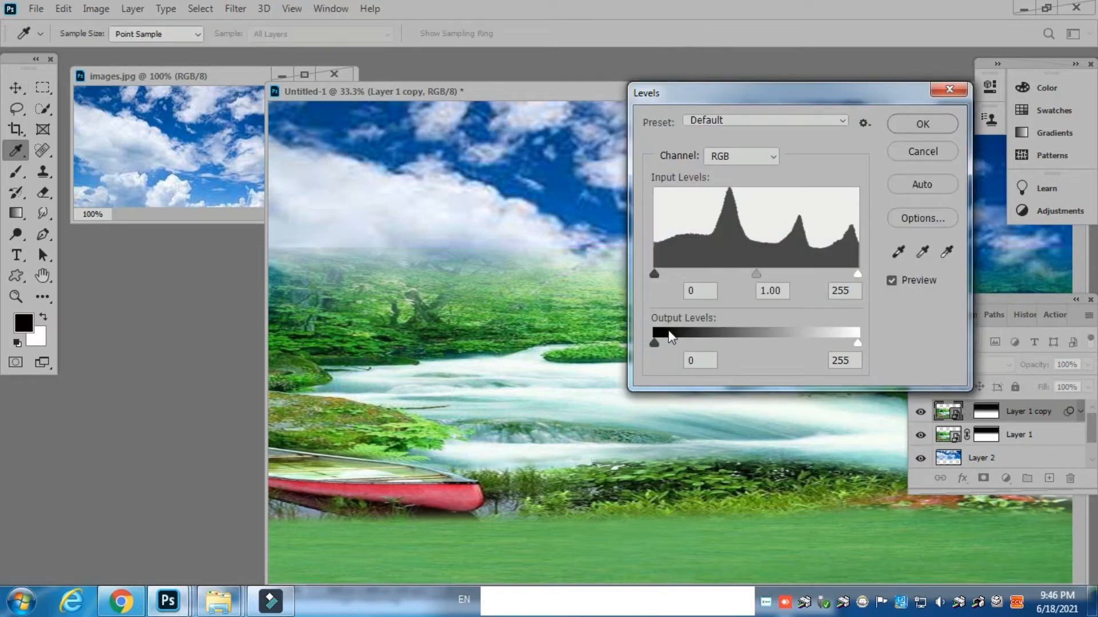
pyautogui.moveTo(696, 99); pyautogui.dragTo(833, 93)
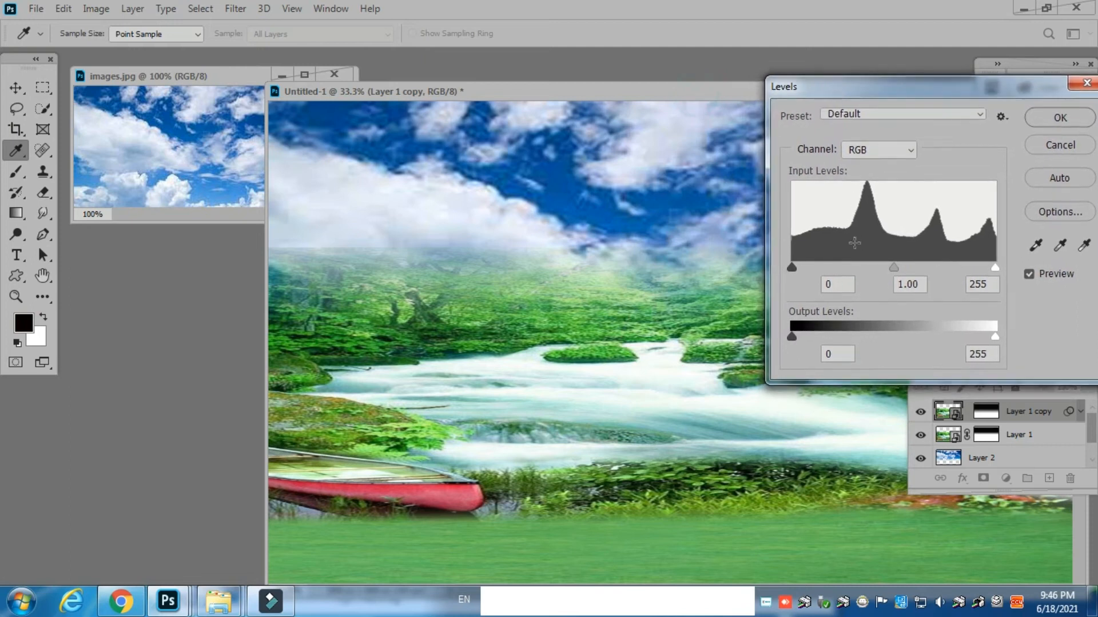
pyautogui.moveTo(791, 267); pyautogui.dragTo(842, 280)
pyautogui.click(841, 280)
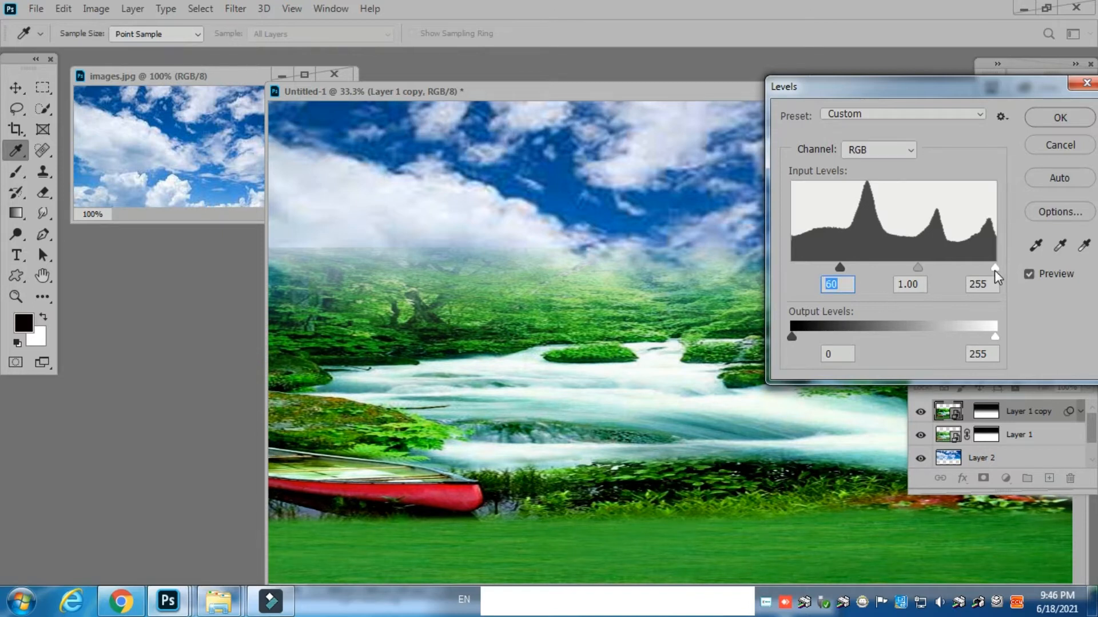
pyautogui.moveTo(994, 270)
pyautogui.mouseDown()
pyautogui.moveTo(979, 272)
pyautogui.moveTo(994, 272)
pyautogui.mouseUp()
pyautogui.click(1069, 117)
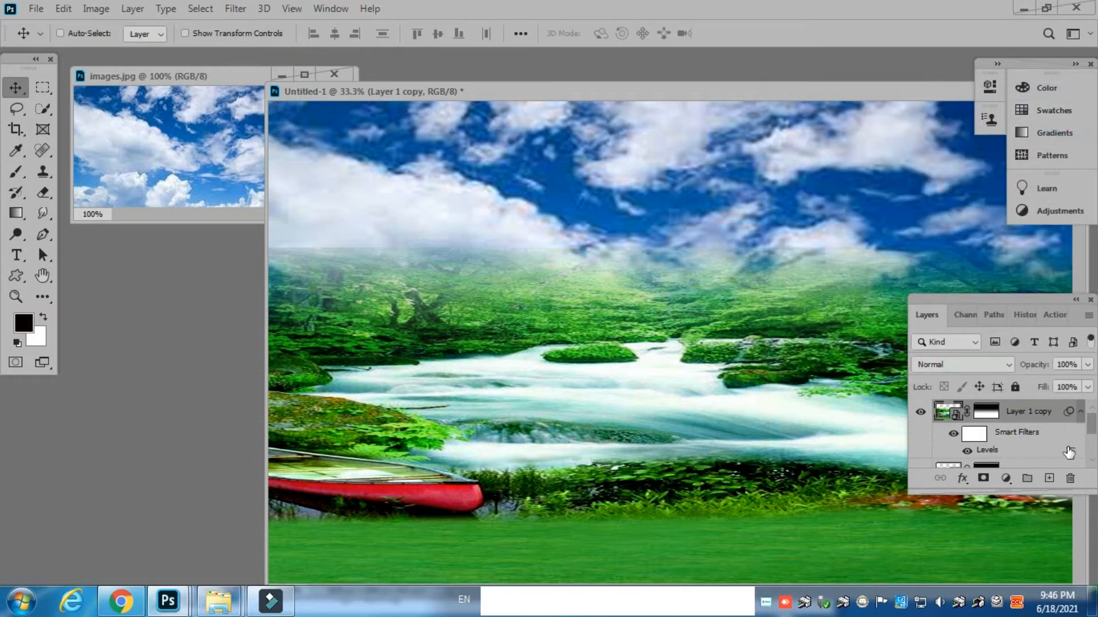
# Step: Place the DSC_0278 portrait from New folder into the composition, with the two women standing at the canvas's lower edge
pyautogui.moveTo(1093, 419); pyautogui.dragTo(1092, 439)
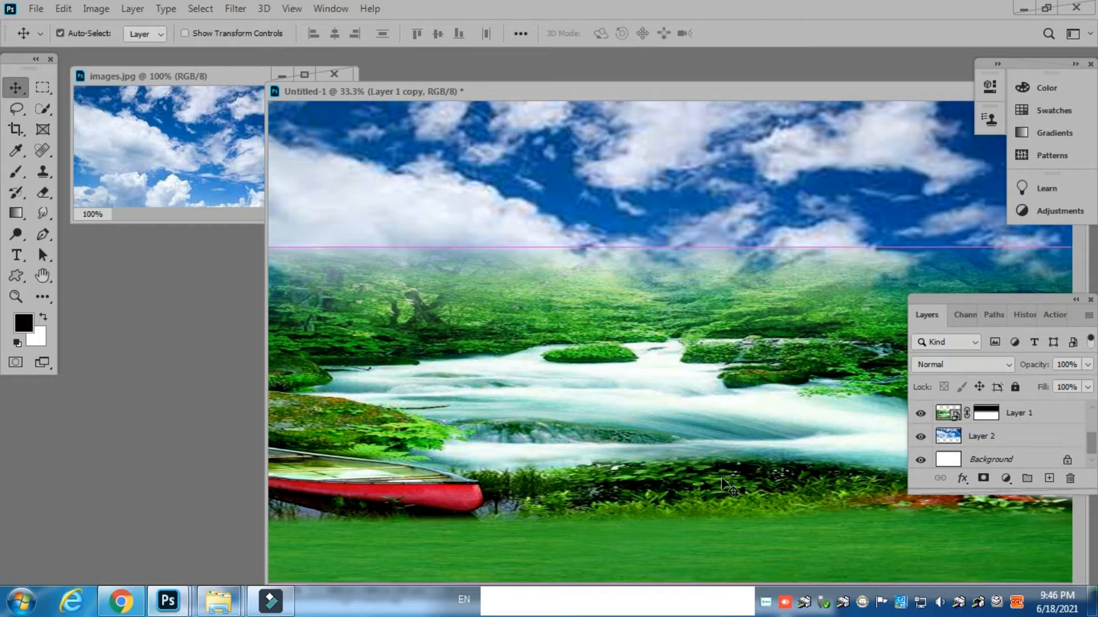
pyautogui.hotkey('ctrl', '-')
pyautogui.hotkey('ctrl', '-')
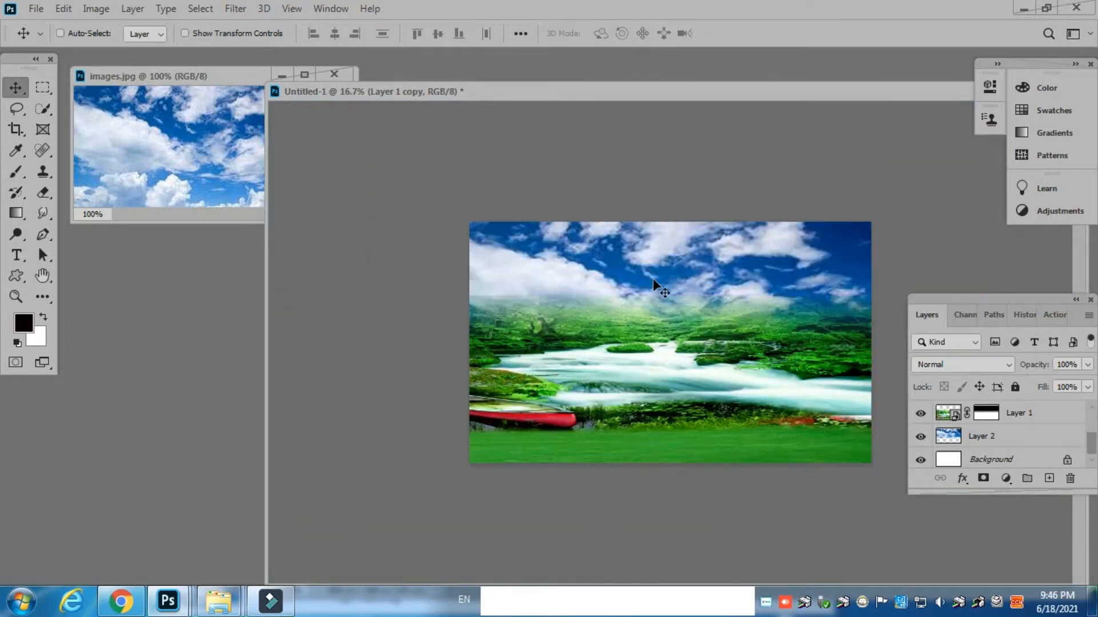
pyautogui.moveTo(756, 97); pyautogui.dragTo(693, 98)
pyautogui.scroll(3, 1089, 451)
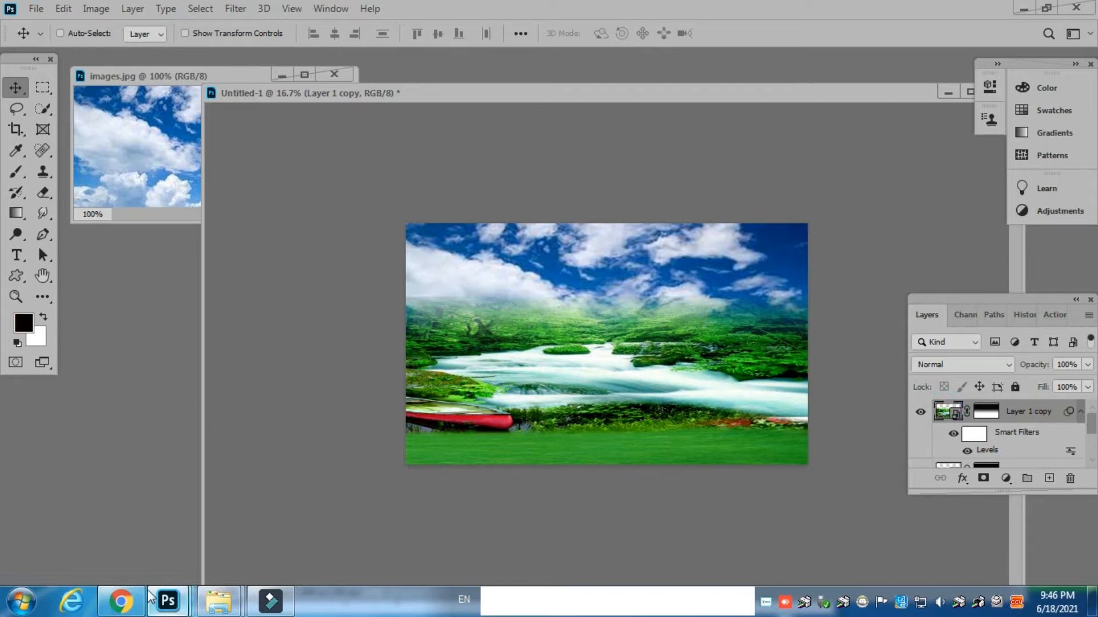
pyautogui.moveTo(243, 606)
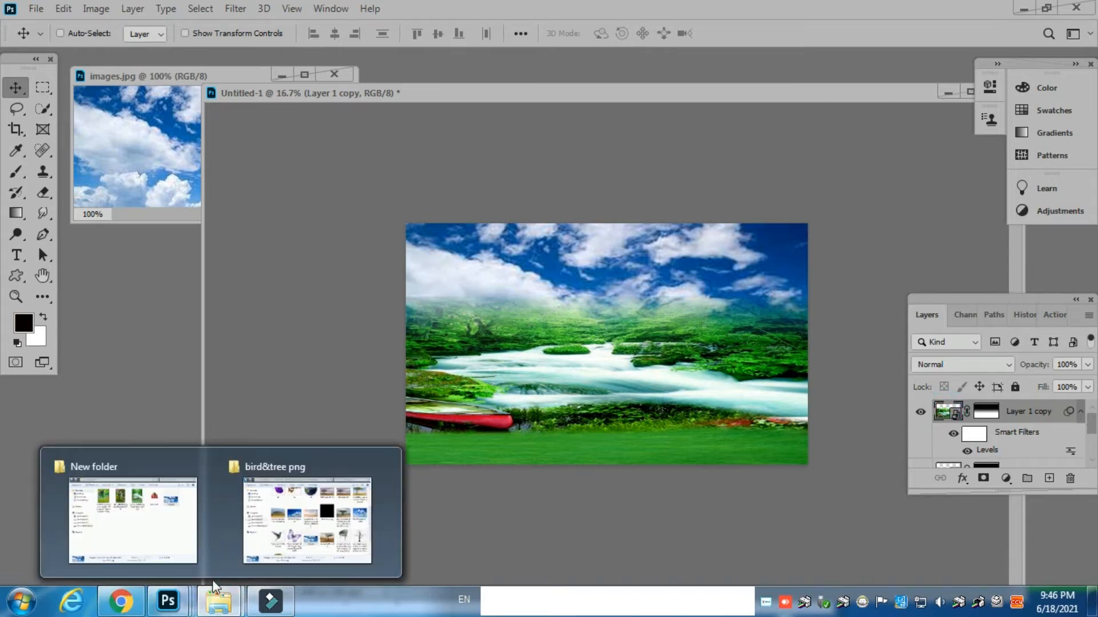
pyautogui.click(171, 537)
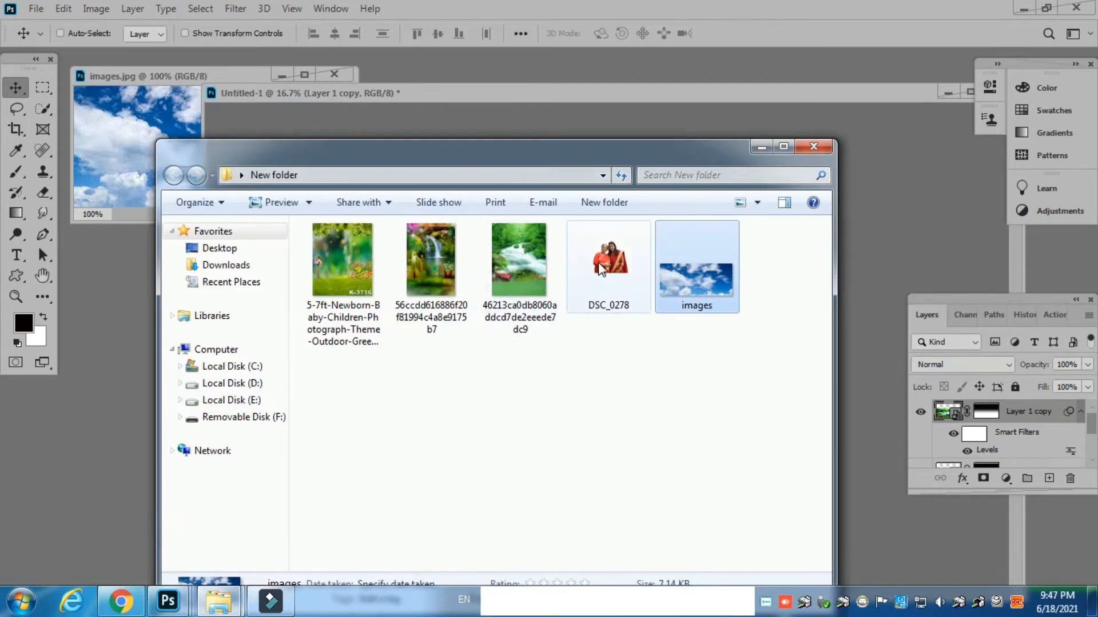
pyautogui.moveTo(614, 256); pyautogui.dragTo(857, 280)
pyautogui.moveTo(650, 364); pyautogui.dragTo(594, 416)
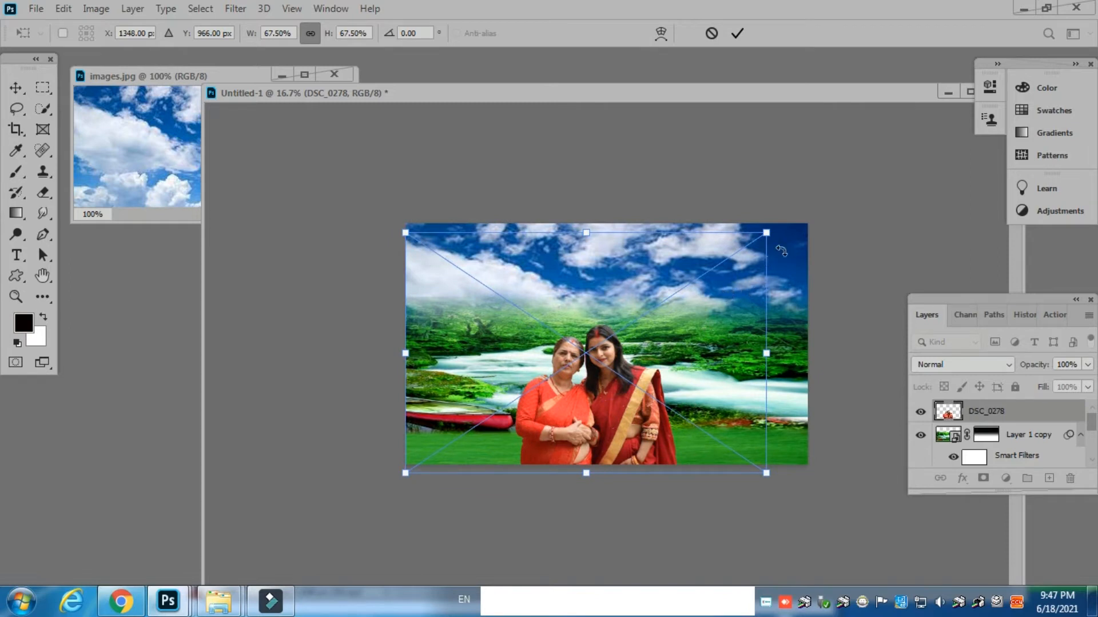
# Step: Enlarge the placed portrait proportionally to about 1.4 times its size and position the women near the canvas's bottom centre
pyautogui.moveTo(766, 232); pyautogui.dragTo(912, 149)
pyautogui.moveTo(692, 376); pyautogui.dragTo(633, 387)
pyautogui.press('Return')
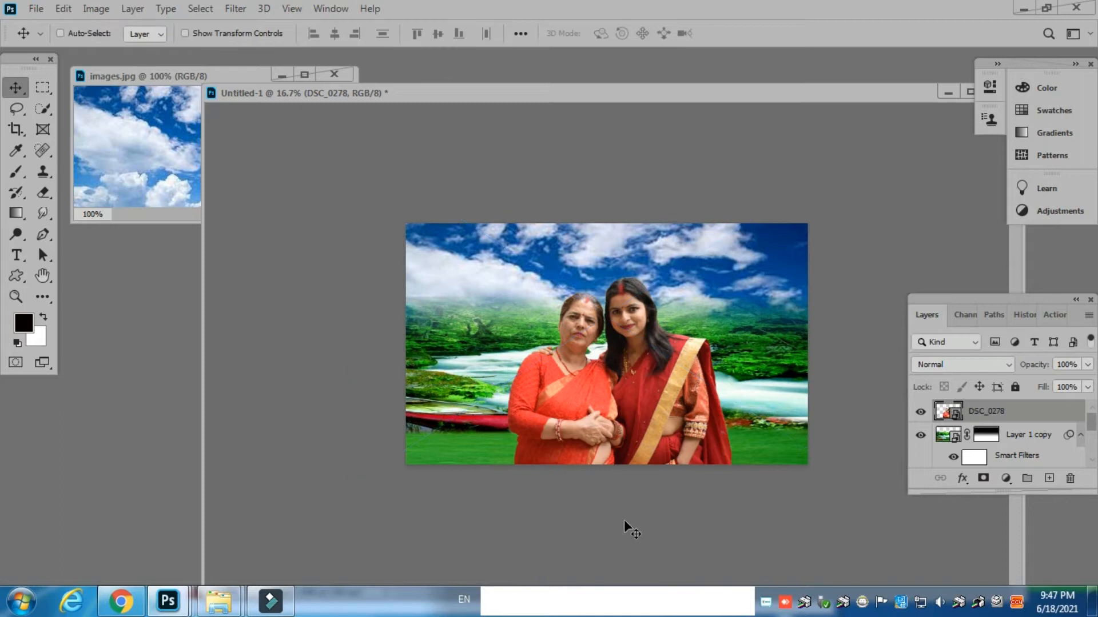
# Step: Examine the two women's faces, hair and cut-out edges against the background up close
pyautogui.hotkey('ctrl', '+')
pyautogui.hotkey('ctrl', '+')
pyautogui.hotkey('ctrl', '+')
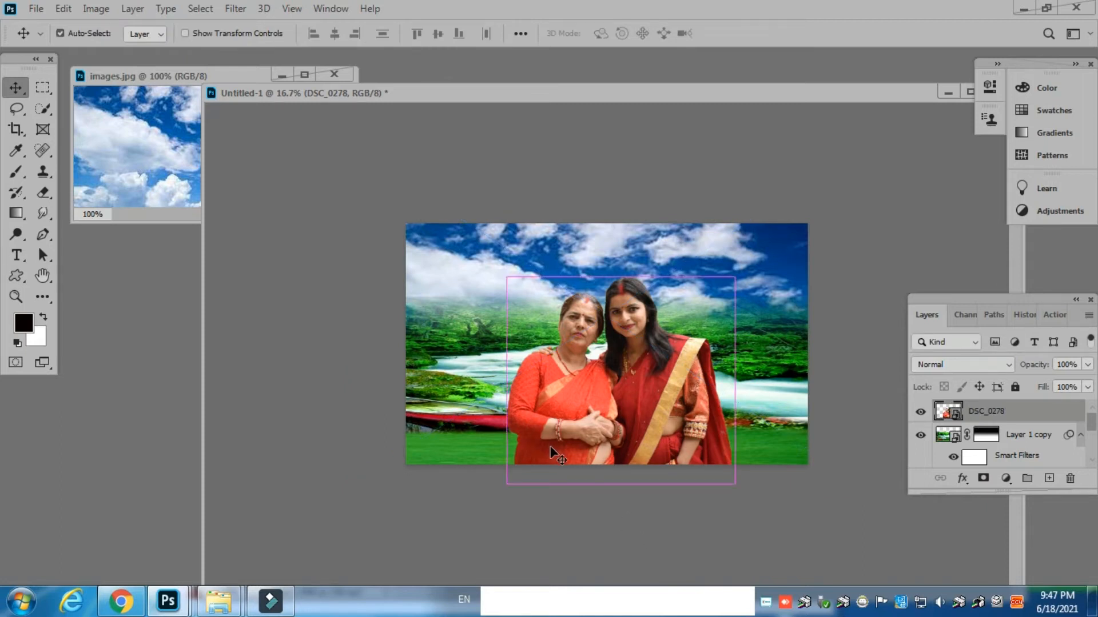
pyautogui.hotkey('ctrl', '+')
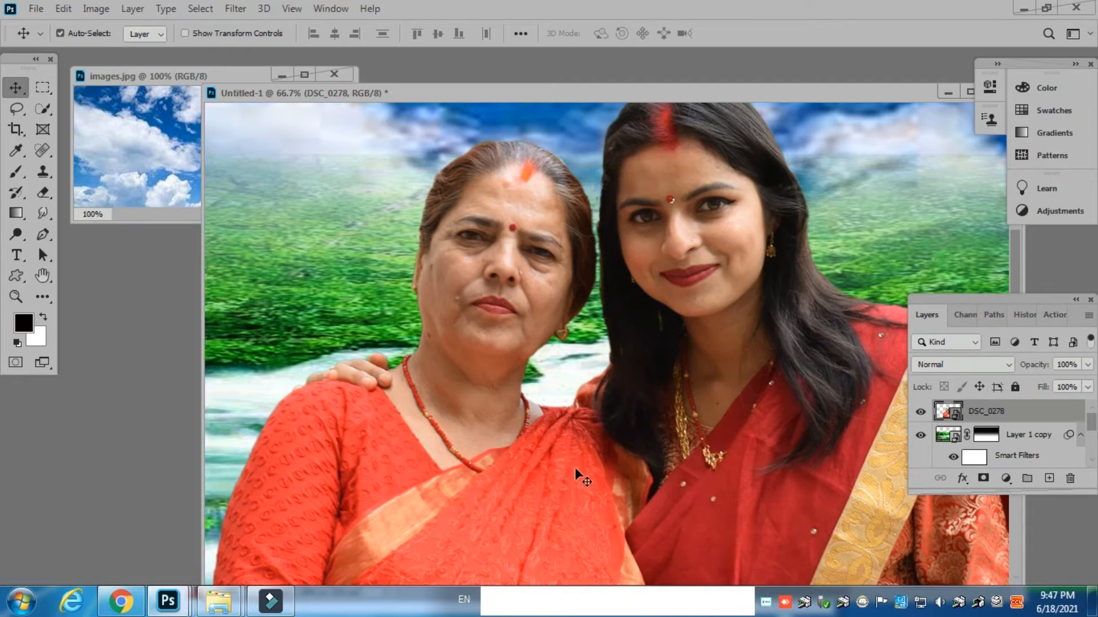
pyautogui.hotkey('ctrl', '-')
pyautogui.hotkey('ctrl', '-')
pyautogui.hotkey('ctrl', '-')
pyautogui.hotkey('ctrl', '-')
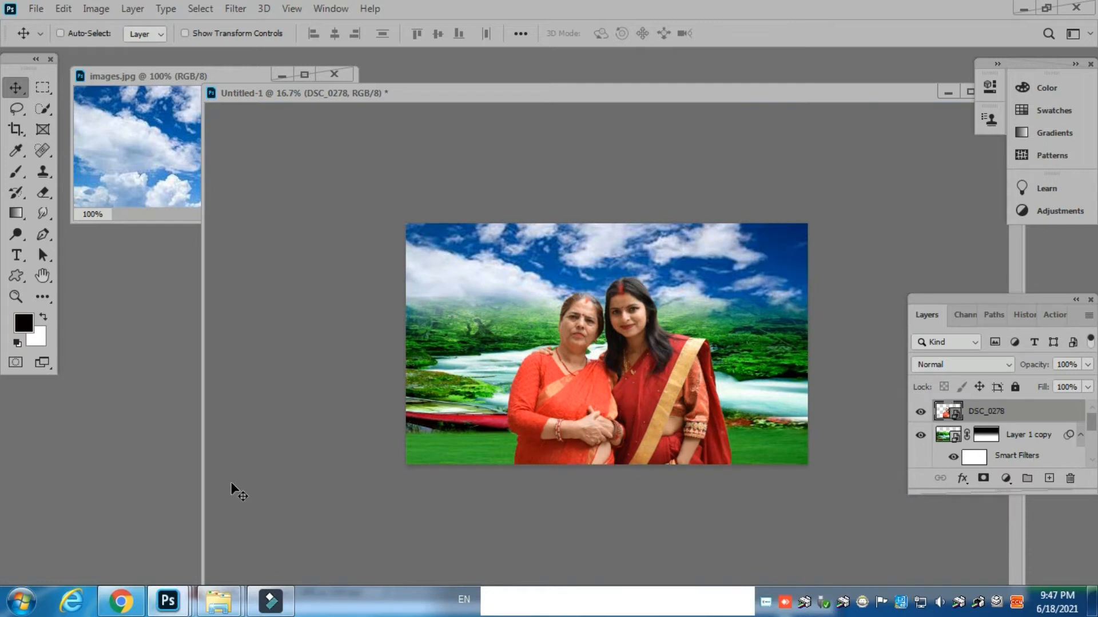
# Step: Open the tree picture "unnamed" from the bird&tree png folder in Photoshop, discarding its embedded colour profile
pyautogui.click(119, 606)
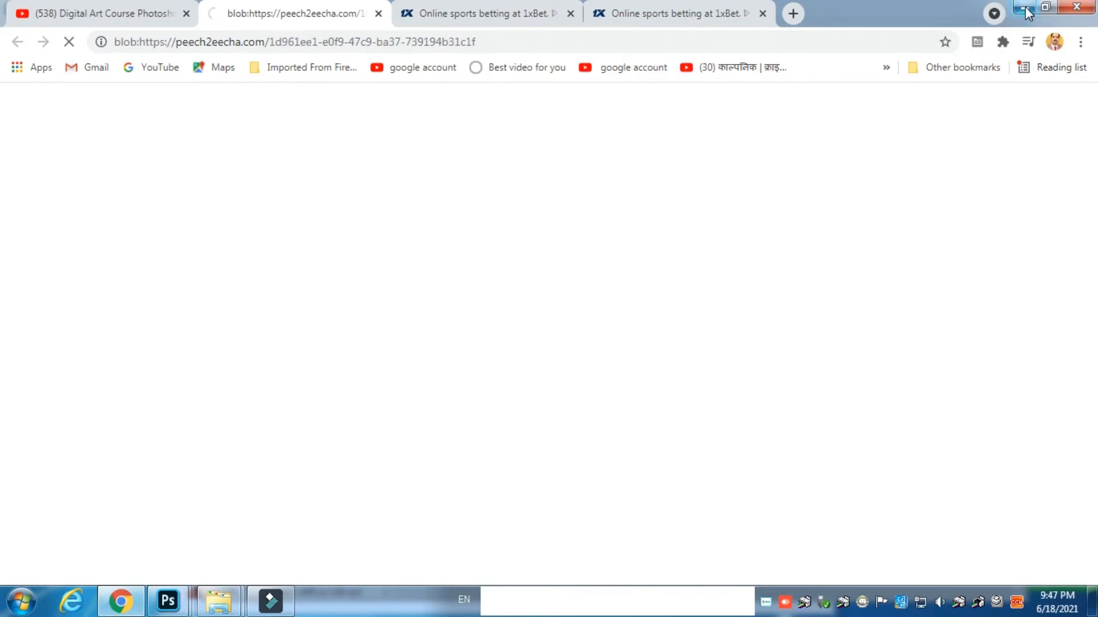
pyautogui.click(1025, 8)
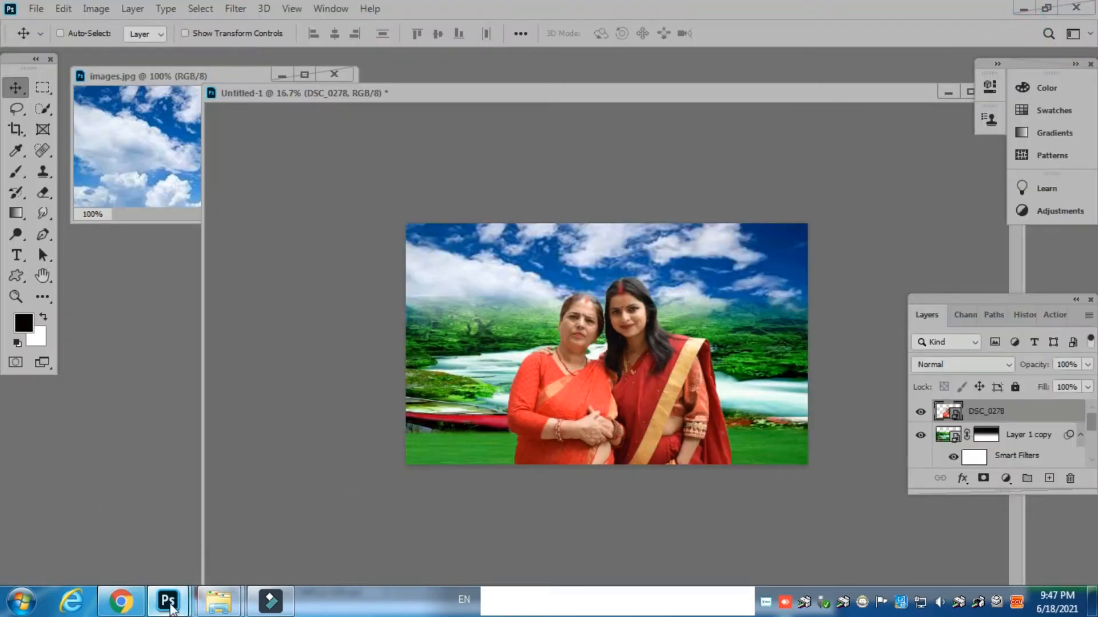
pyautogui.moveTo(179, 605)
pyautogui.moveTo(219, 603)
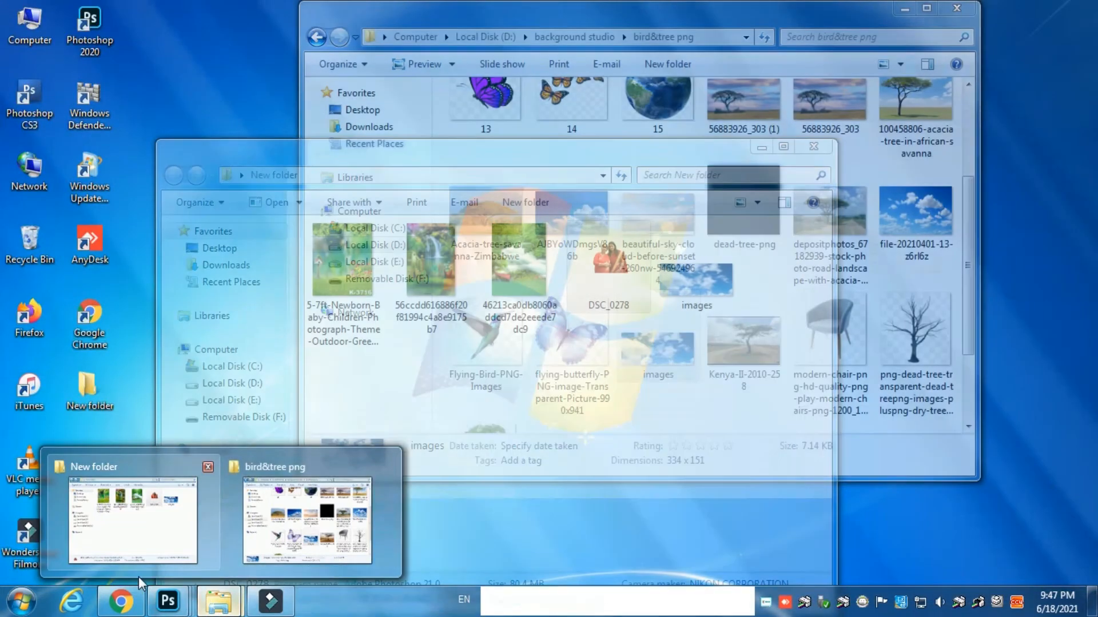
pyautogui.moveTo(125, 561)
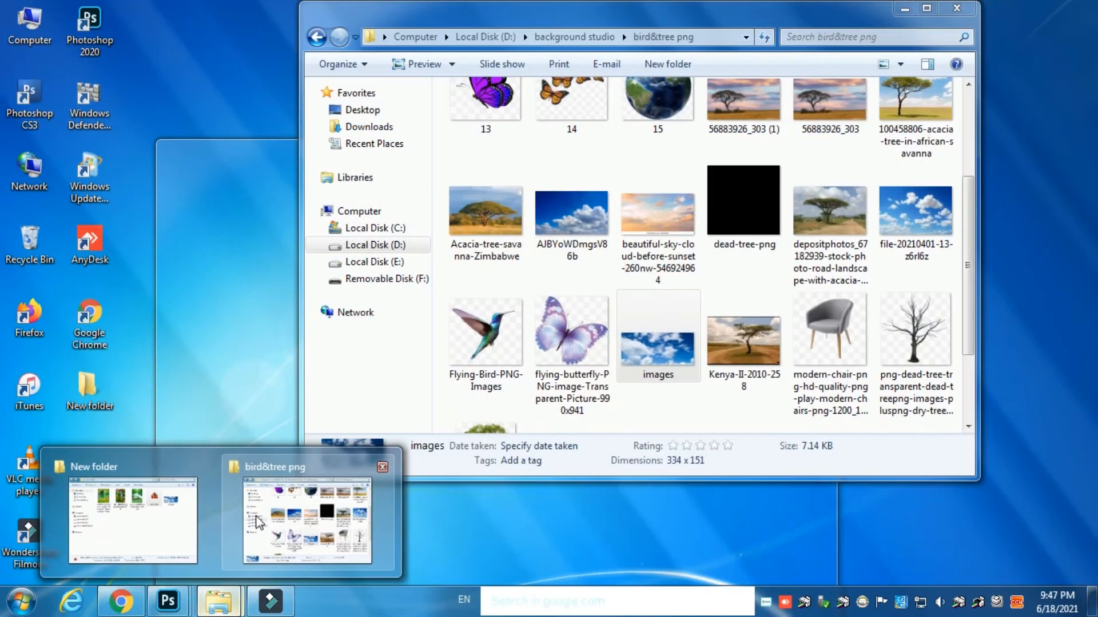
pyautogui.click(258, 522)
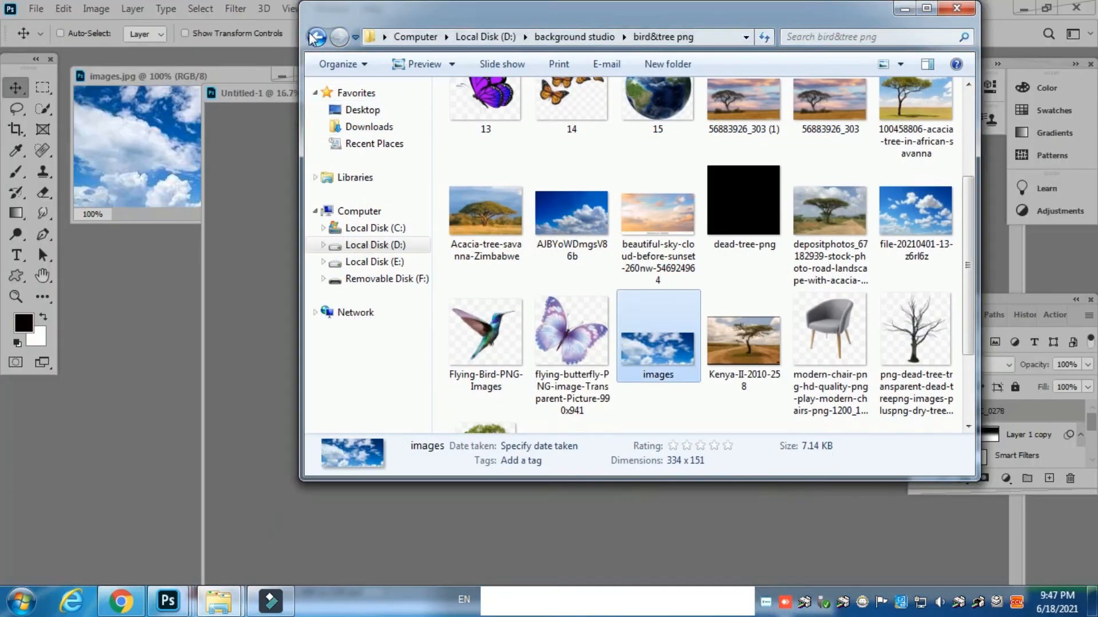
pyautogui.click(315, 38)
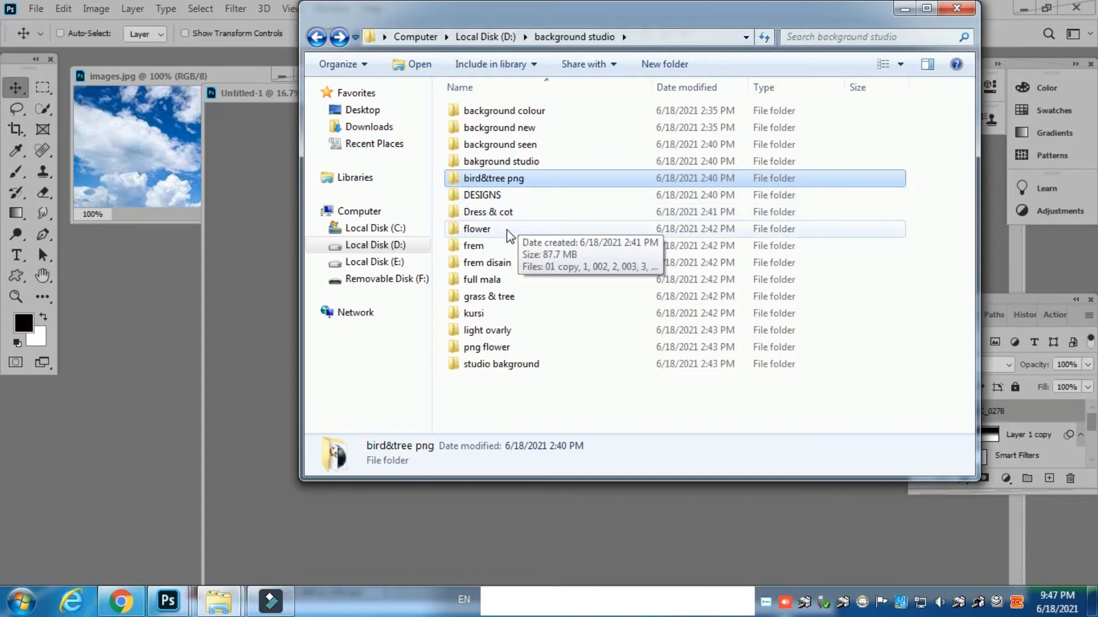
pyautogui.doubleClick(514, 179)
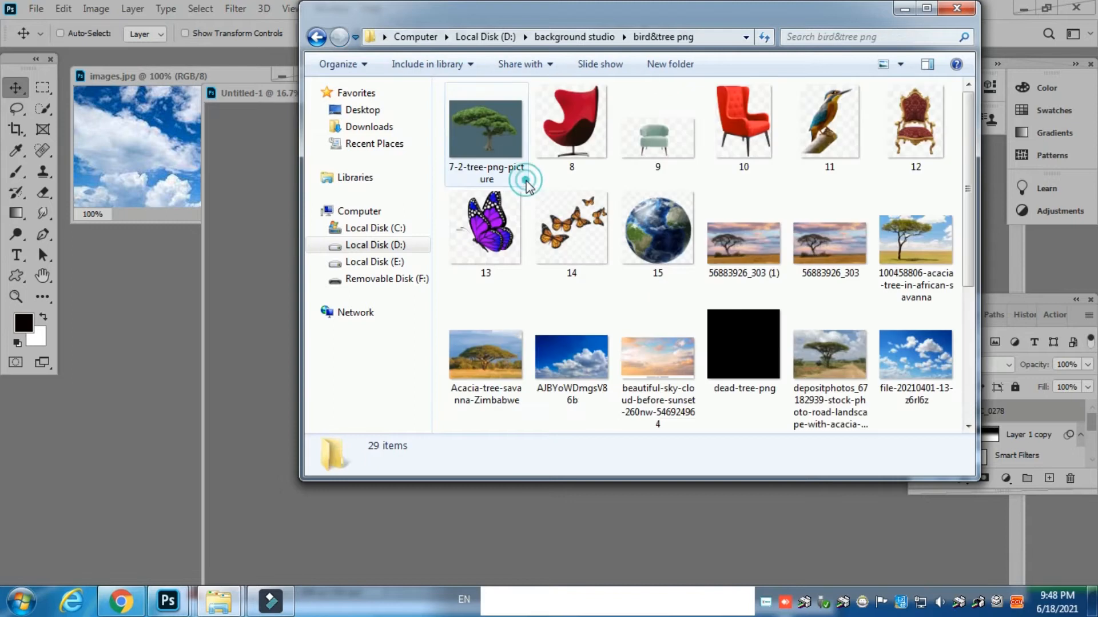
pyautogui.moveTo(966, 165); pyautogui.dragTo(978, 326)
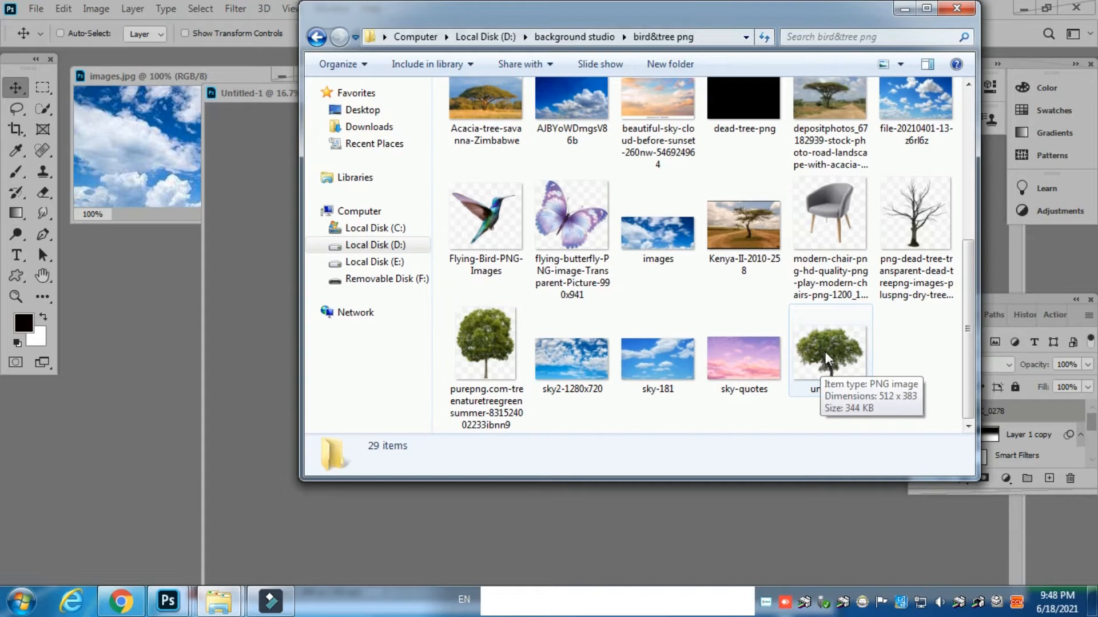
pyautogui.moveTo(824, 351); pyautogui.dragTo(156, 400)
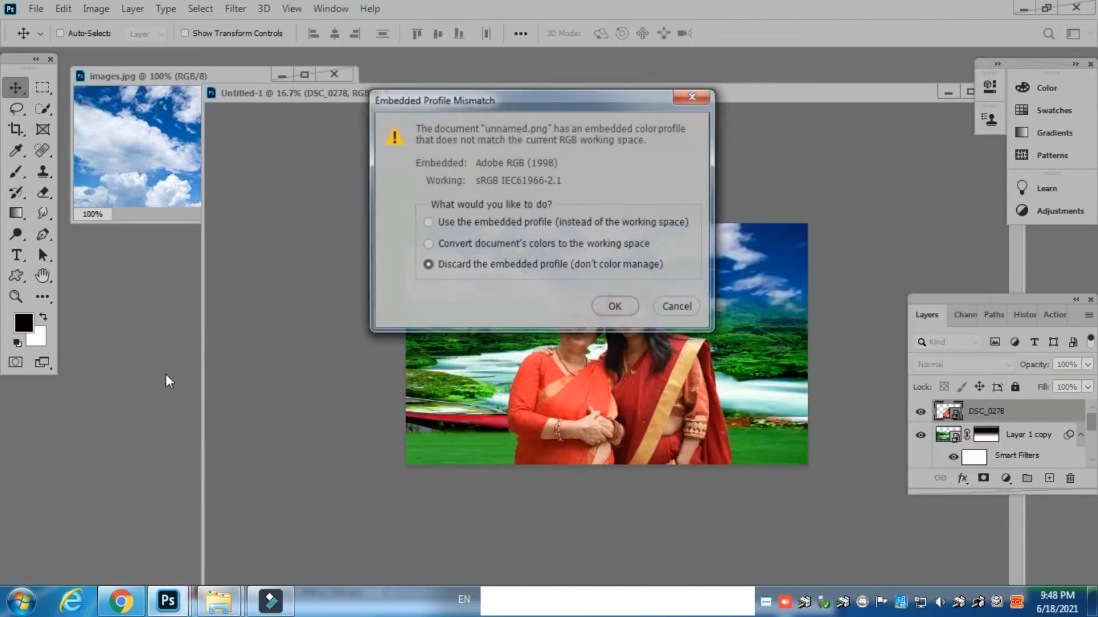
pyautogui.click(617, 309)
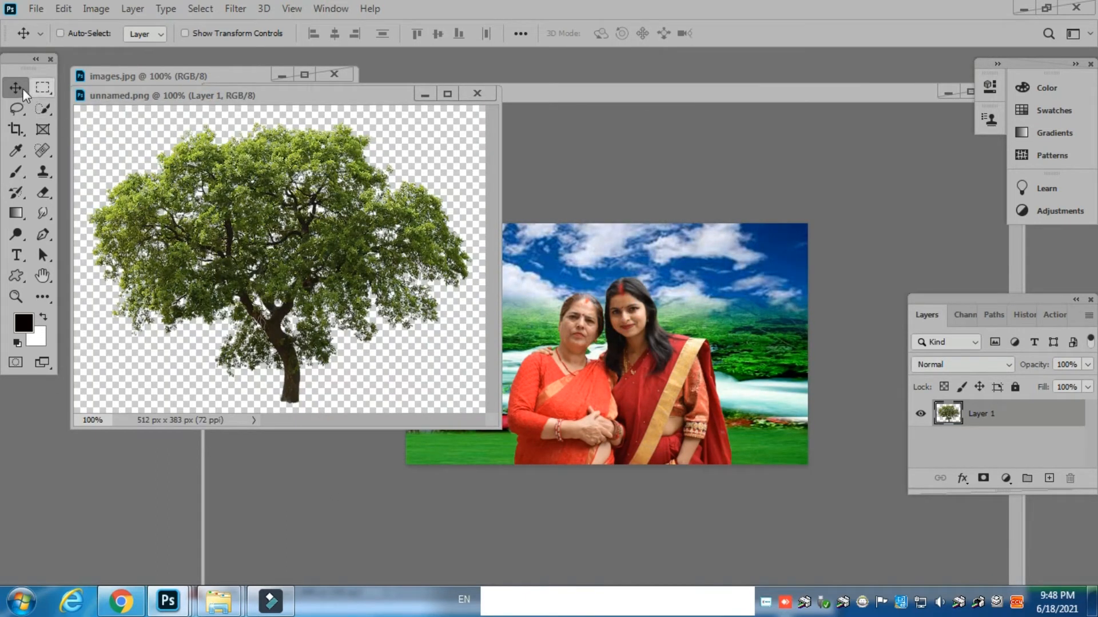
# Step: Copy the tree into the composition directly above Layer 1 copy, placing it in the canvas's lower left corner
pyautogui.moveTo(301, 249); pyautogui.dragTo(354, 244)
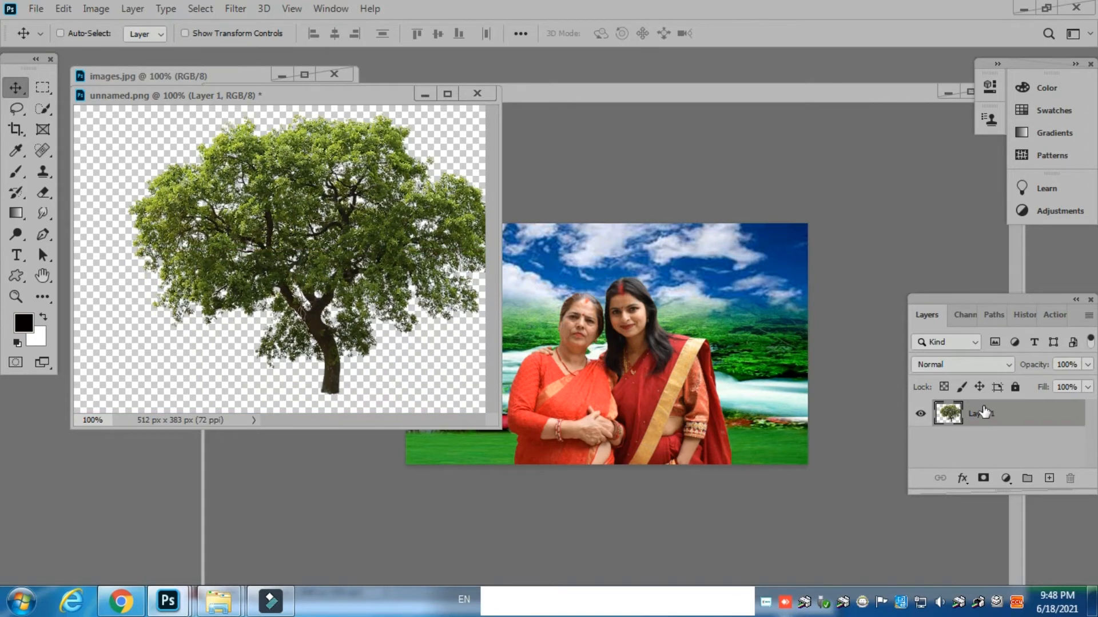
pyautogui.click(798, 300)
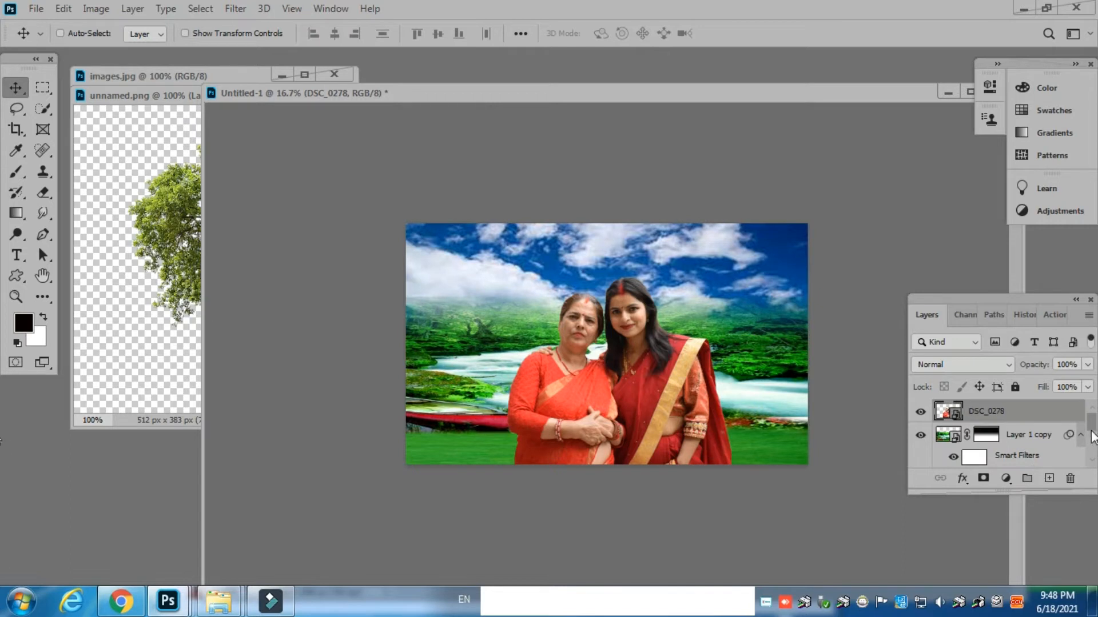
pyautogui.moveTo(1092, 430)
pyautogui.mouseDown()
pyautogui.moveTo(1093, 443)
pyautogui.moveTo(1092, 428)
pyautogui.mouseUp()
pyautogui.click(964, 442)
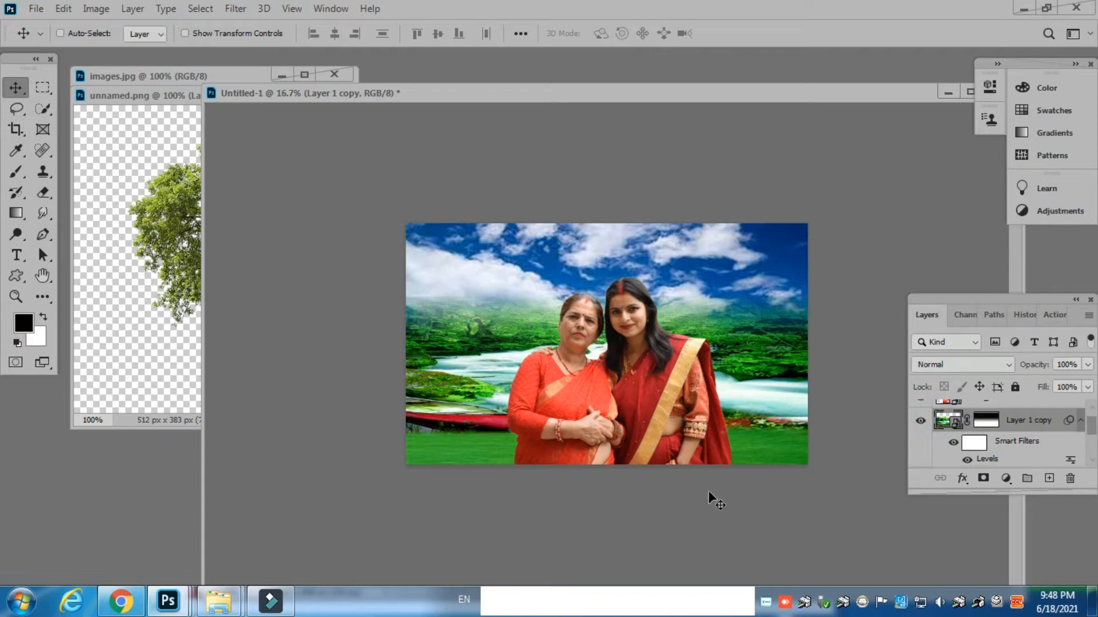
pyautogui.click(187, 242)
pyautogui.moveTo(270, 275); pyautogui.dragTo(433, 434)
# Step: Maximize the composition window, scale the tree to about twice its size and settle it at the canvas's lower left
pyautogui.moveTo(846, 95); pyautogui.dragTo(754, 77)
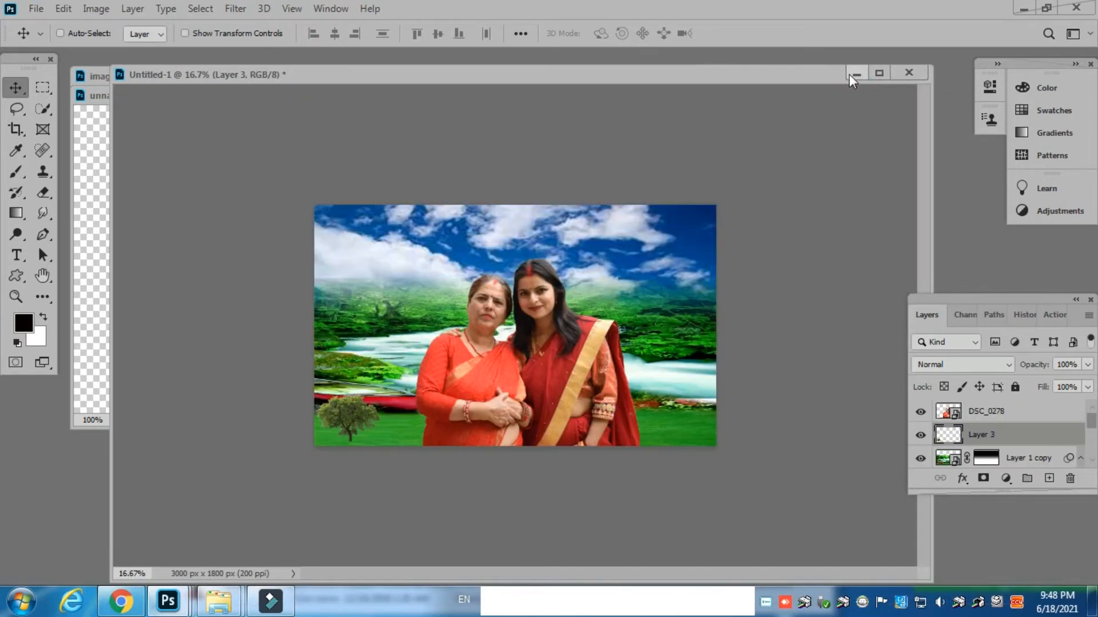
pyautogui.click(879, 73)
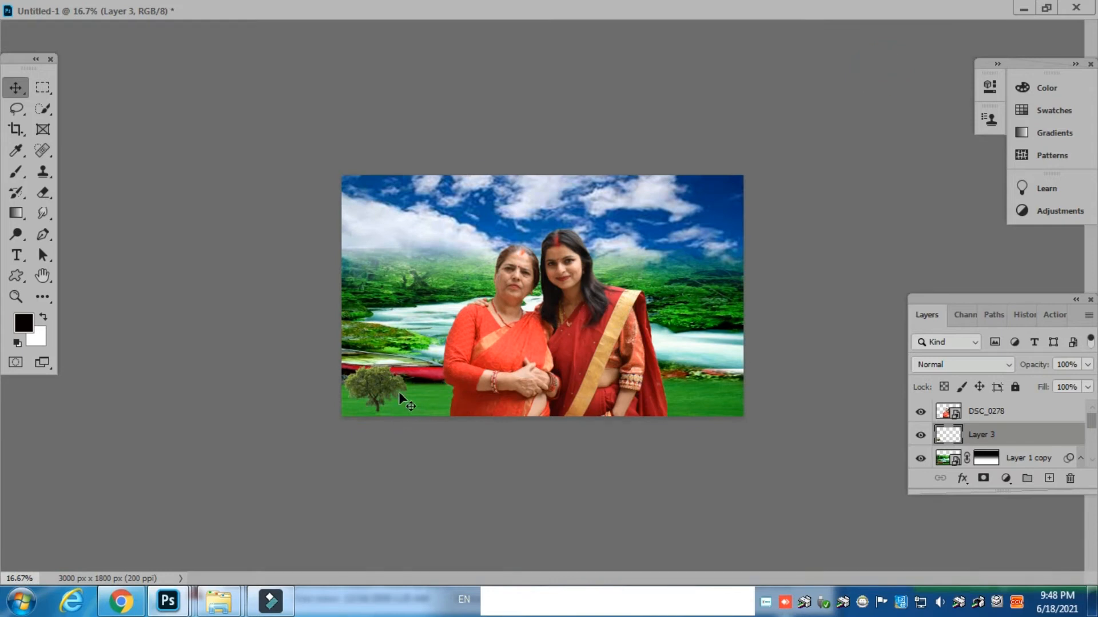
pyautogui.hotkey('ctrl', 't')
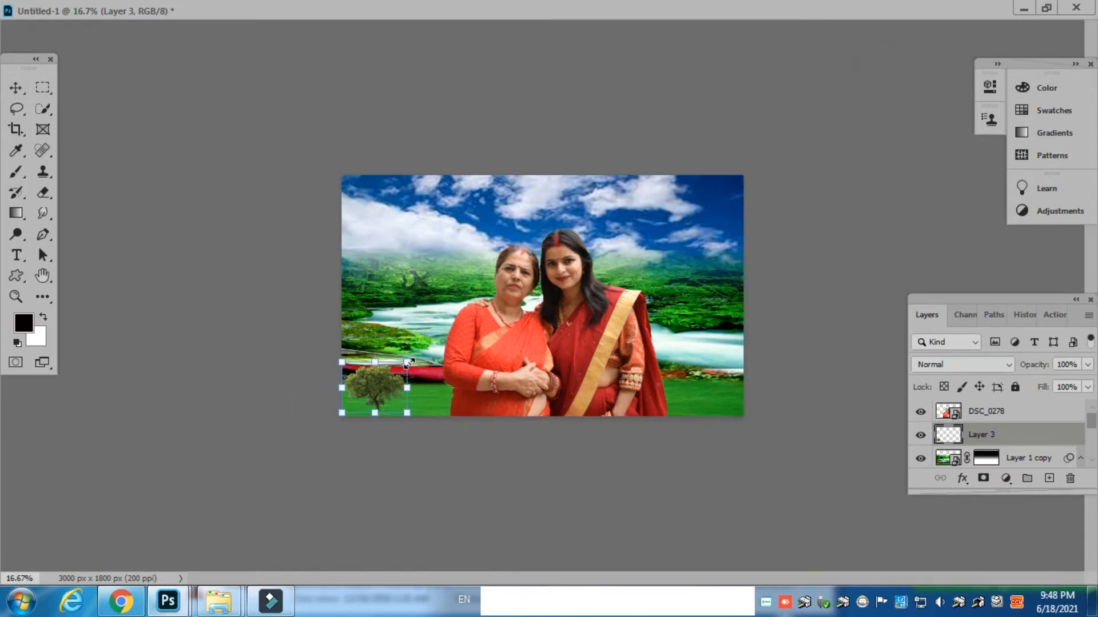
pyautogui.moveTo(407, 362); pyautogui.dragTo(485, 303)
pyautogui.moveTo(408, 372); pyautogui.dragTo(376, 379)
pyautogui.press('Return')
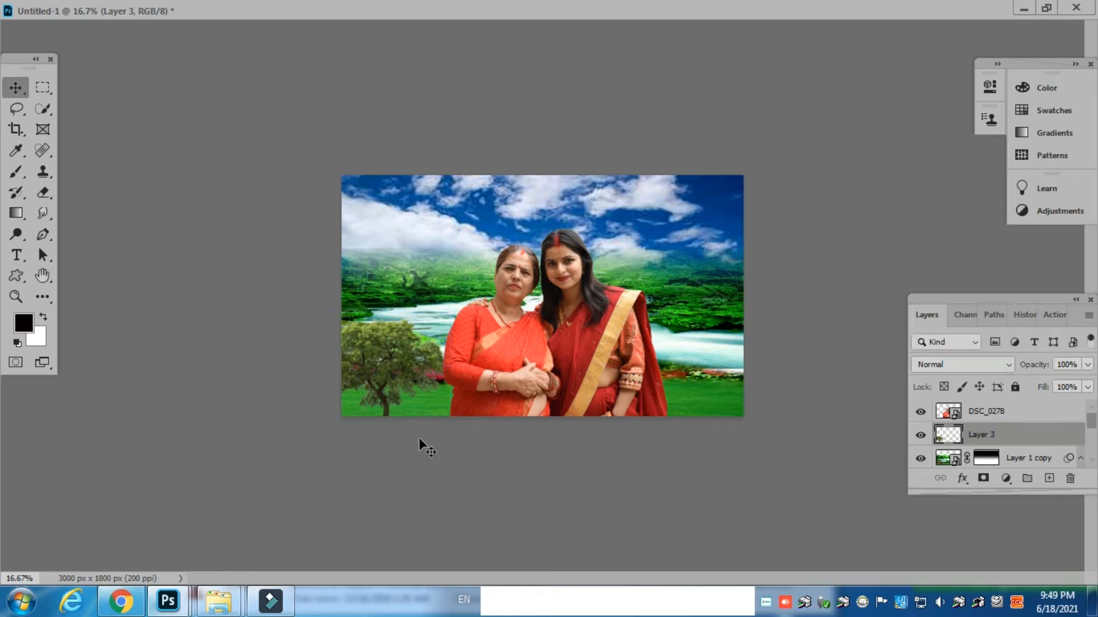
pyautogui.moveTo(381, 375); pyautogui.dragTo(393, 373)
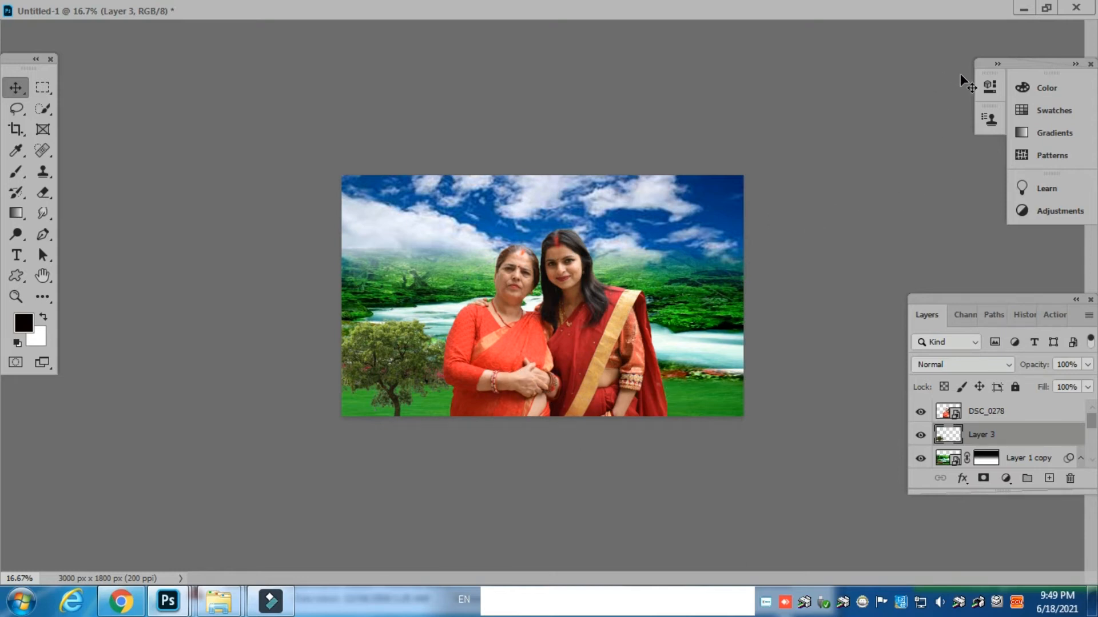
# Step: Select the DSC_0278 layer and shift the two women slightly to the right, away from the tree
pyautogui.rightClick(569, 313)
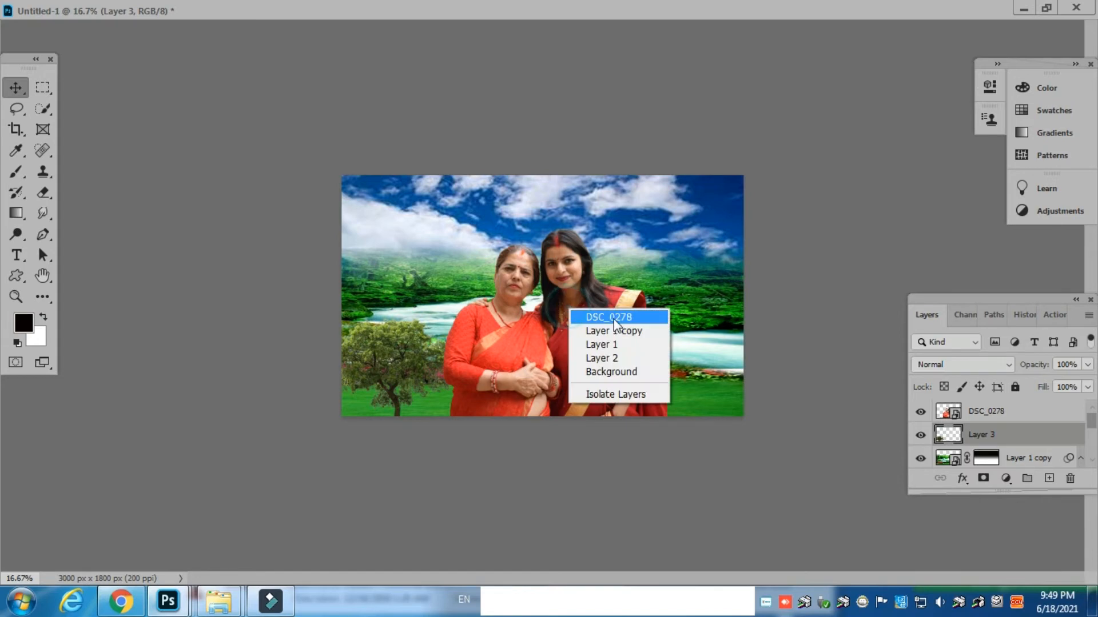
pyautogui.click(613, 318)
pyautogui.moveTo(584, 335); pyautogui.dragTo(614, 335)
# Step: Select the tree on Layer 3, enlarge it by about a fifth and shift it slightly toward the canvas's left edge
pyautogui.rightClick(392, 341)
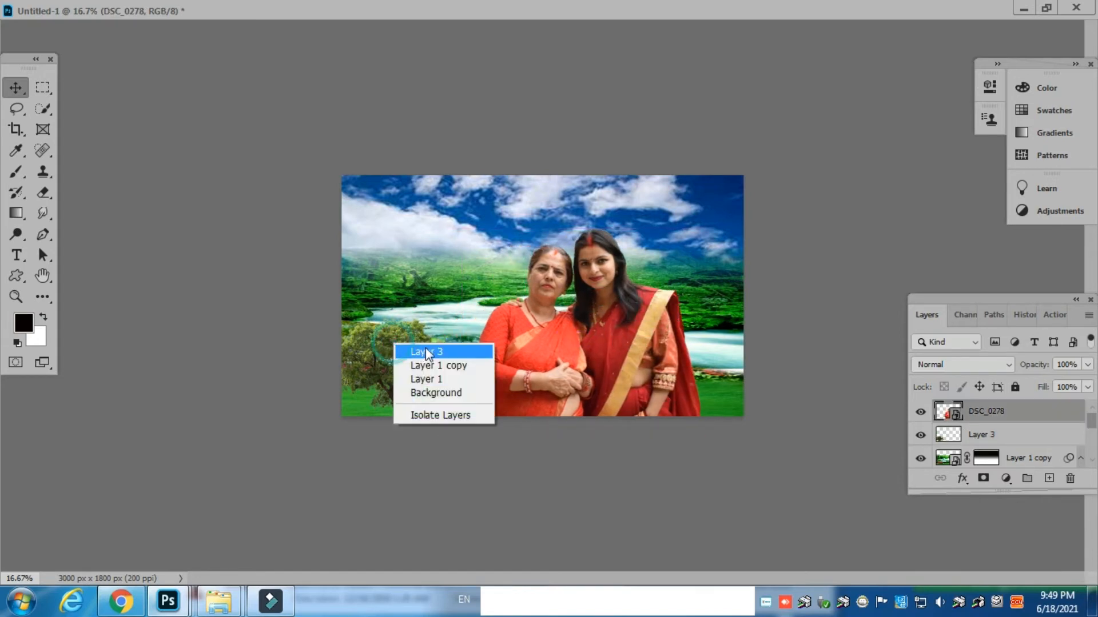
pyautogui.click(428, 347)
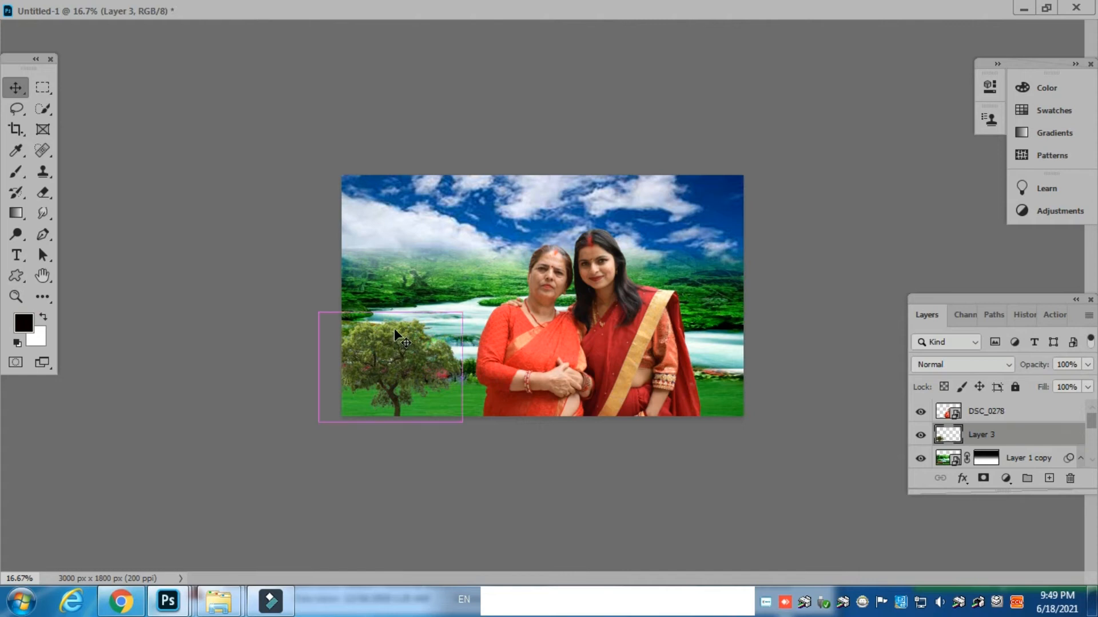
pyautogui.hotkey('ctrl', 't')
pyautogui.moveTo(465, 313); pyautogui.dragTo(487, 292)
pyautogui.moveTo(405, 368); pyautogui.dragTo(373, 375)
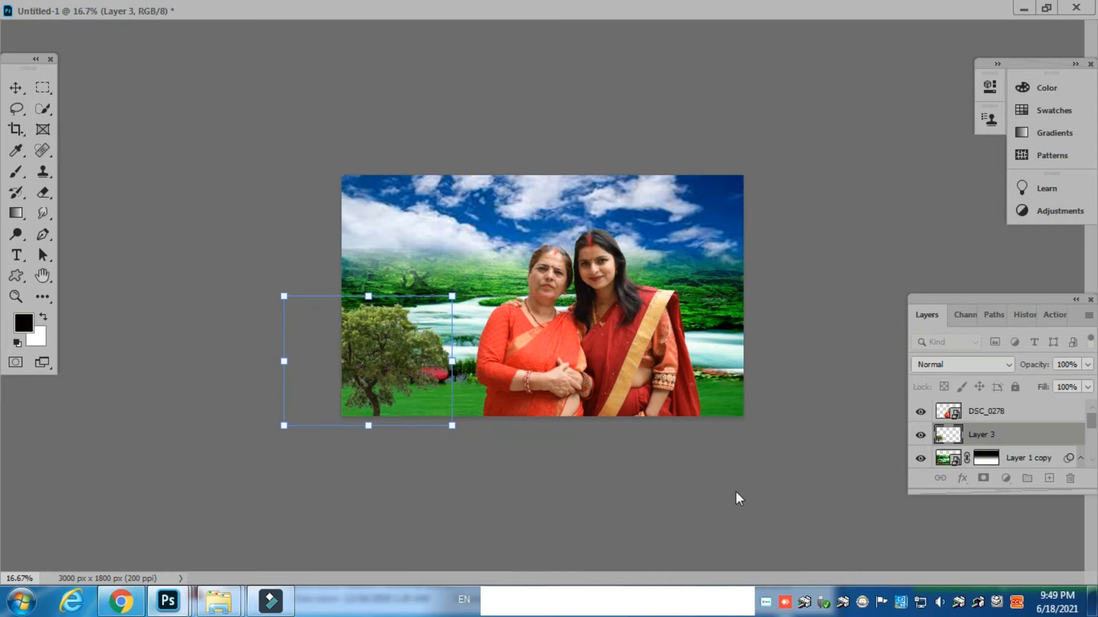
pyautogui.press('Return')
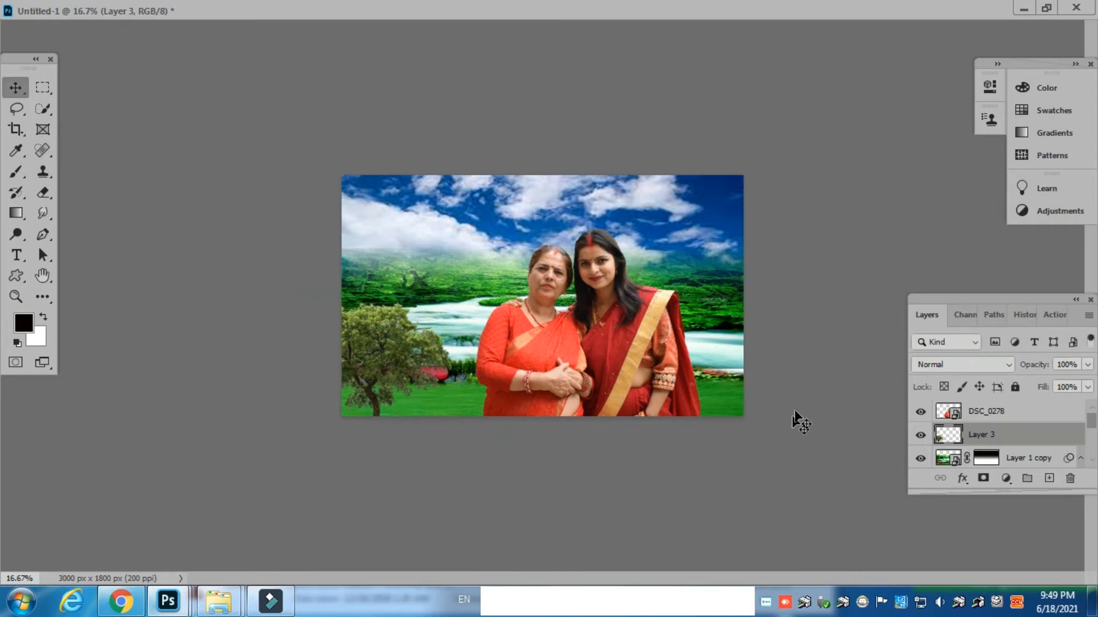
# Step: Select the DSC_0278 layer and shift the two women slightly left, closer to the tree
pyautogui.rightClick(615, 317)
pyautogui.click(661, 328)
pyautogui.moveTo(635, 335); pyautogui.dragTo(612, 337)
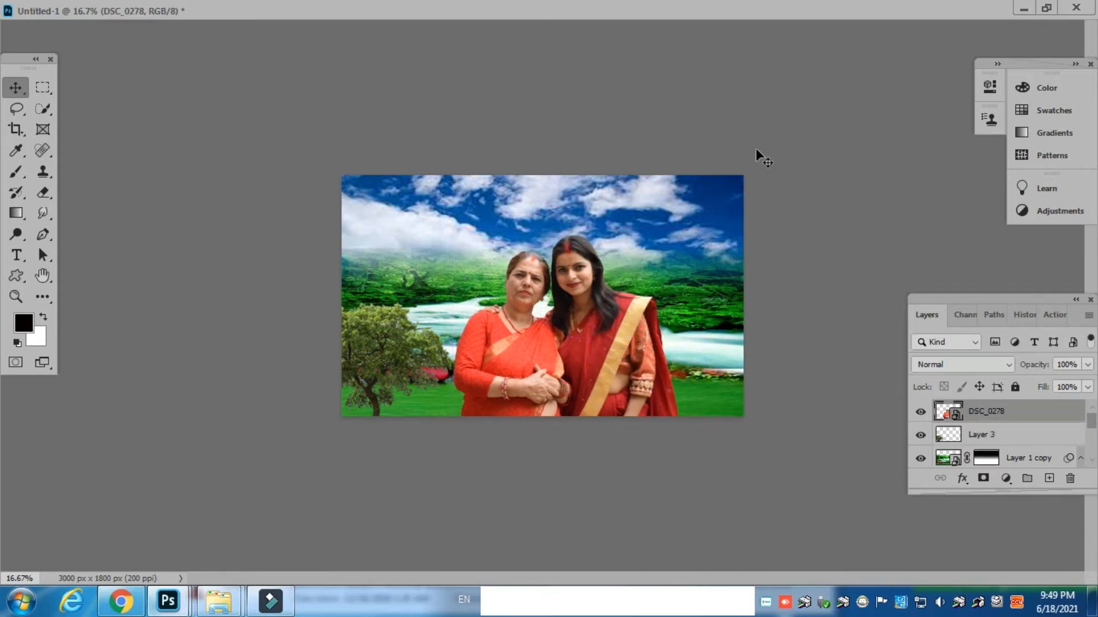
# Step: Place the Flying-Bird-PNG-Images picture from the bird&tree png folder into the composition
pyautogui.moveTo(124, 606)
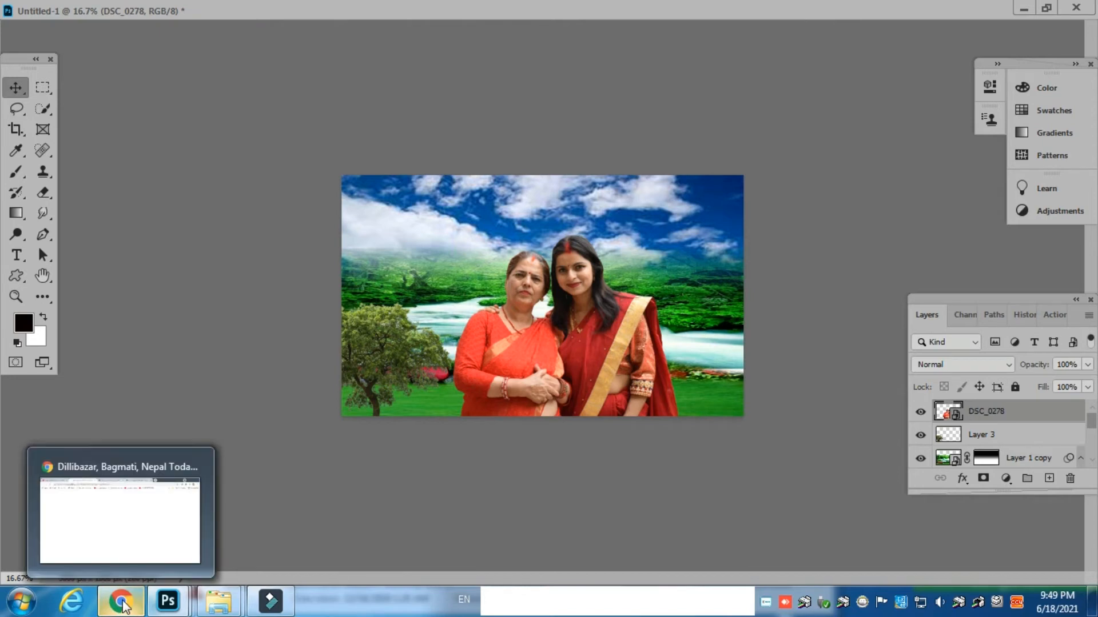
pyautogui.moveTo(219, 600)
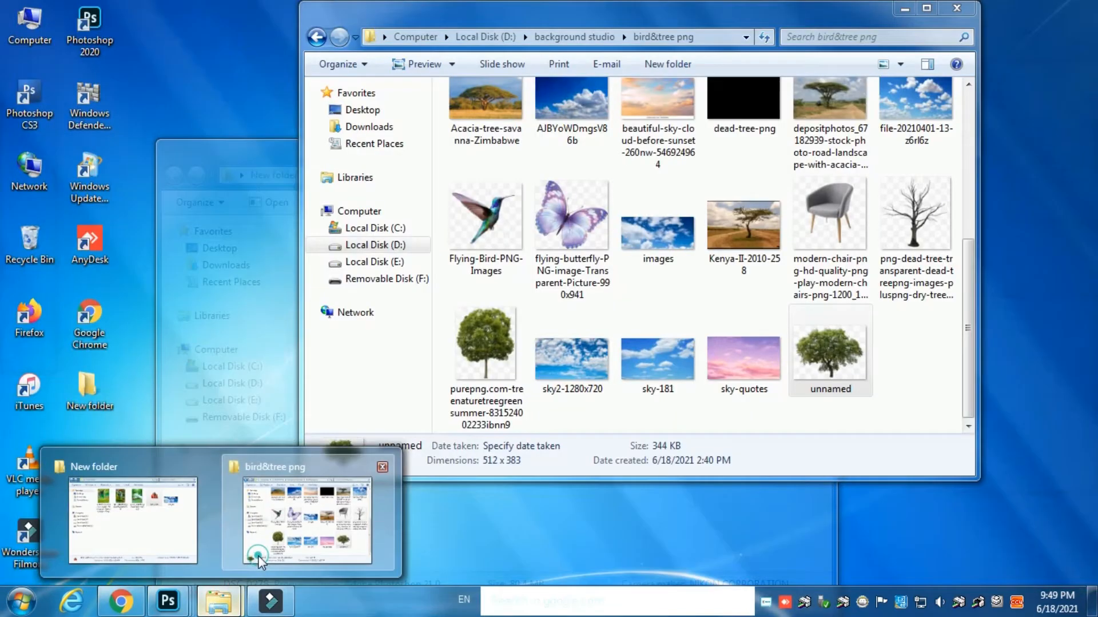
pyautogui.click(259, 556)
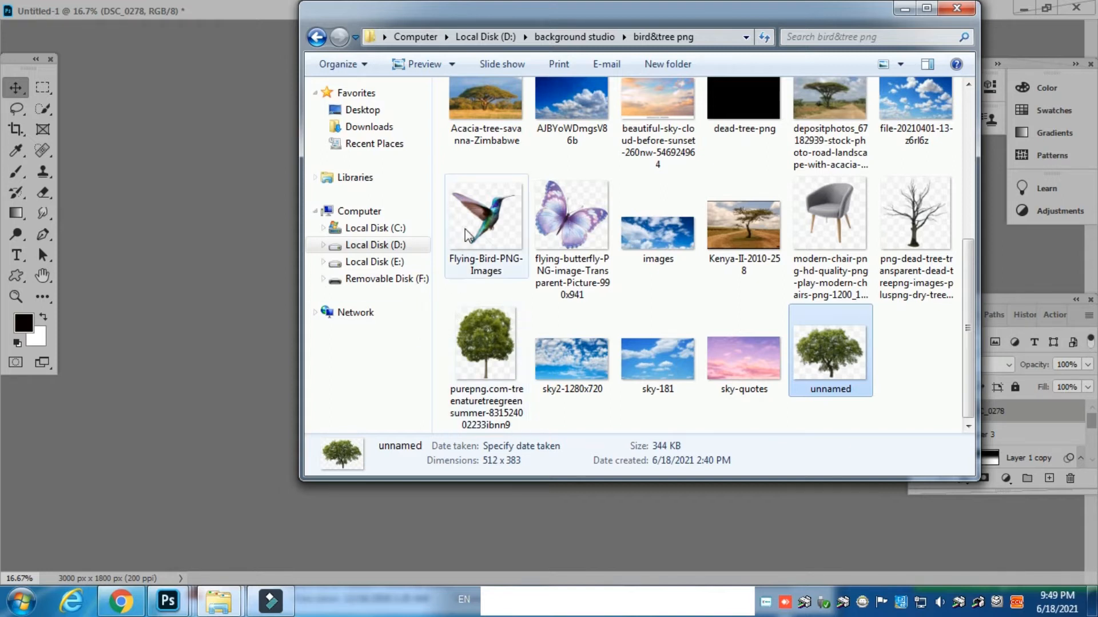
pyautogui.moveTo(485, 228); pyautogui.dragTo(248, 292)
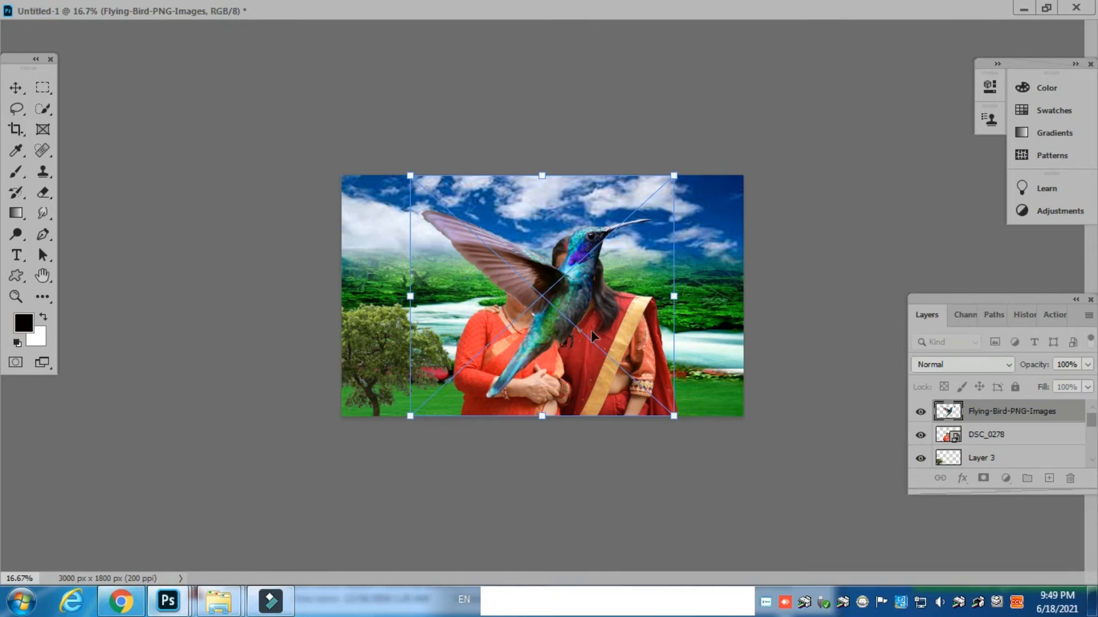
# Step: Flip the placed bird horizontally, shrink it to about a third of its size and settle it over the tree's upper part
pyautogui.moveTo(568, 296); pyautogui.dragTo(524, 294)
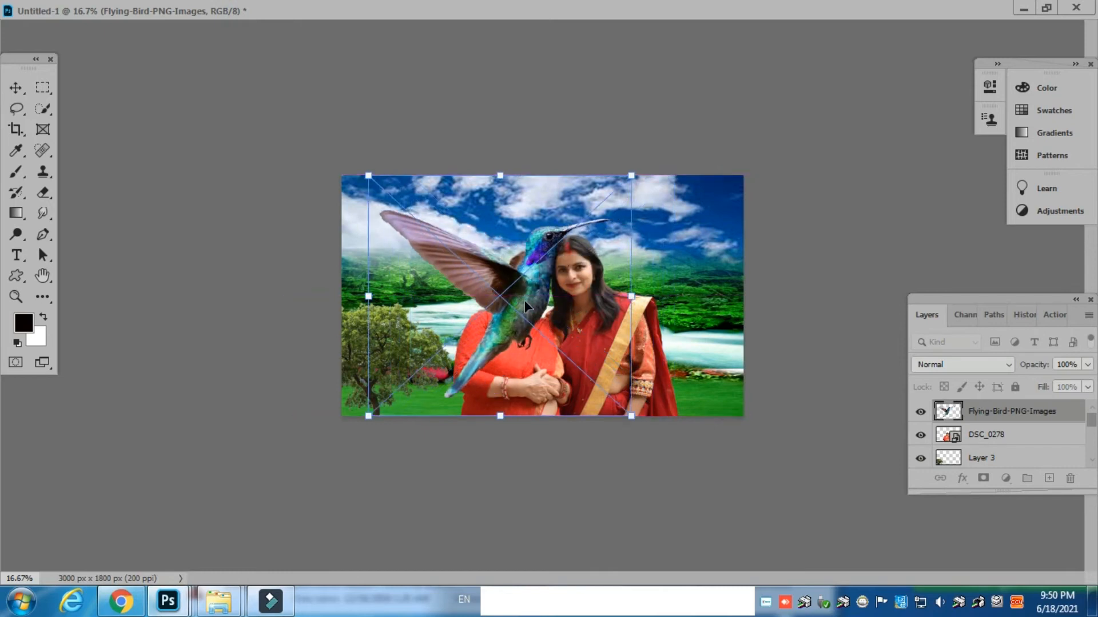
pyautogui.rightClick(518, 294)
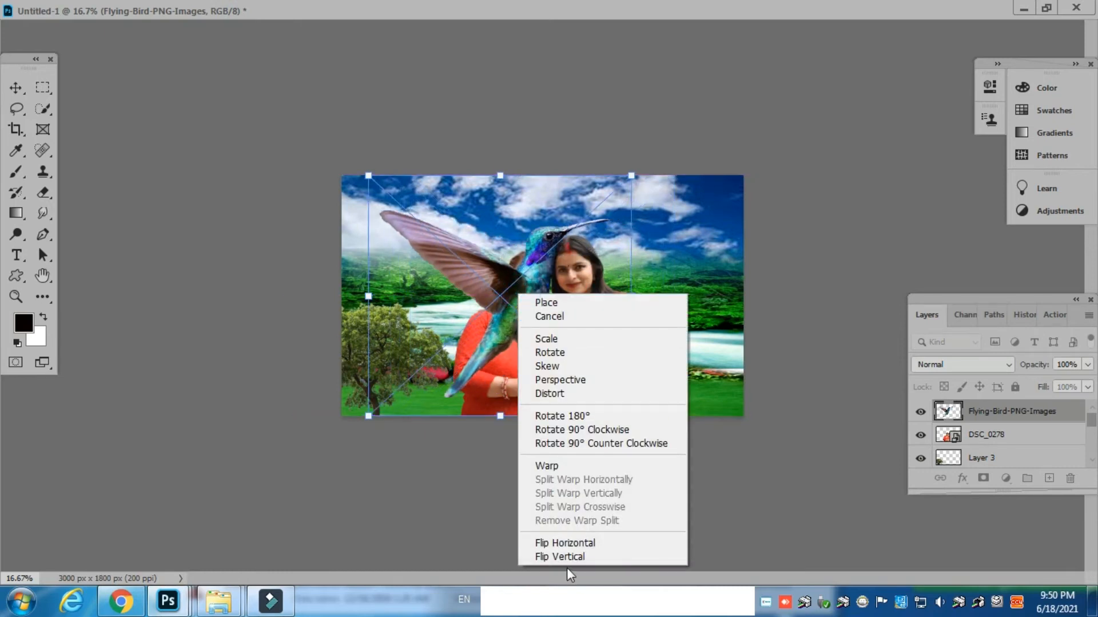
pyautogui.click(570, 544)
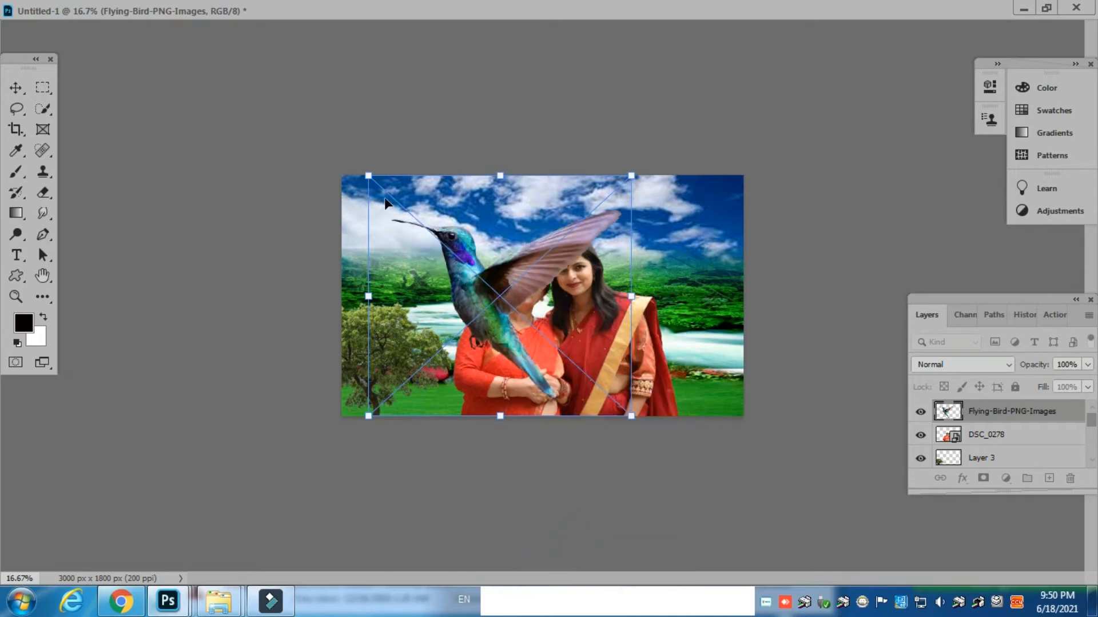
pyautogui.moveTo(367, 175); pyautogui.dragTo(505, 363)
pyautogui.moveTo(577, 383); pyautogui.dragTo(388, 338)
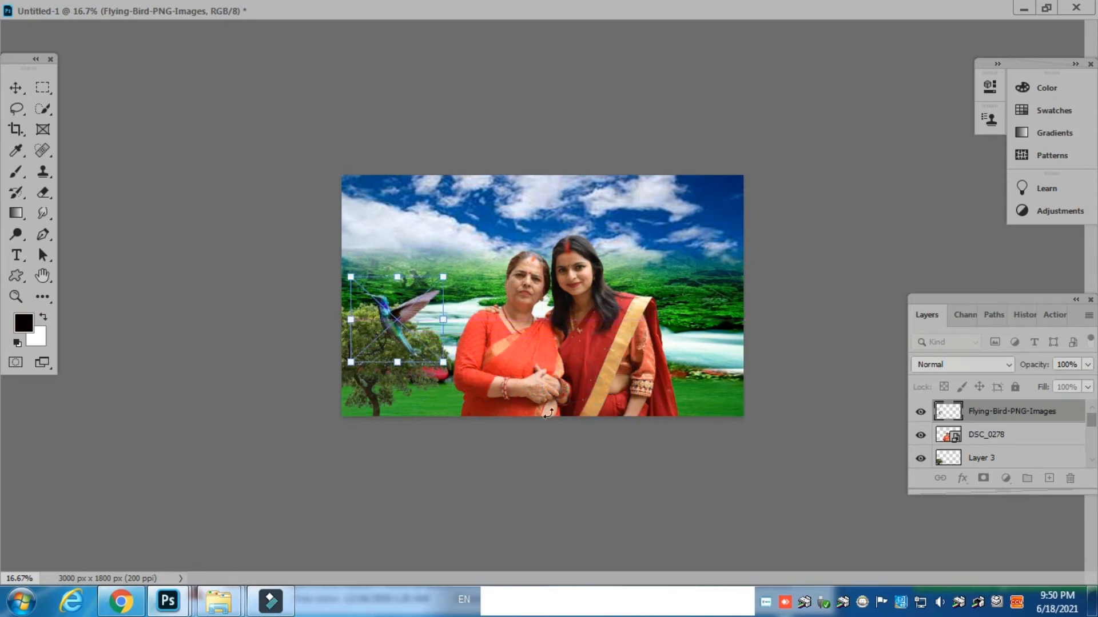
pyautogui.moveTo(396, 328)
pyautogui.mouseDown()
pyautogui.moveTo(397, 315)
pyautogui.moveTo(395, 334)
pyautogui.mouseUp()
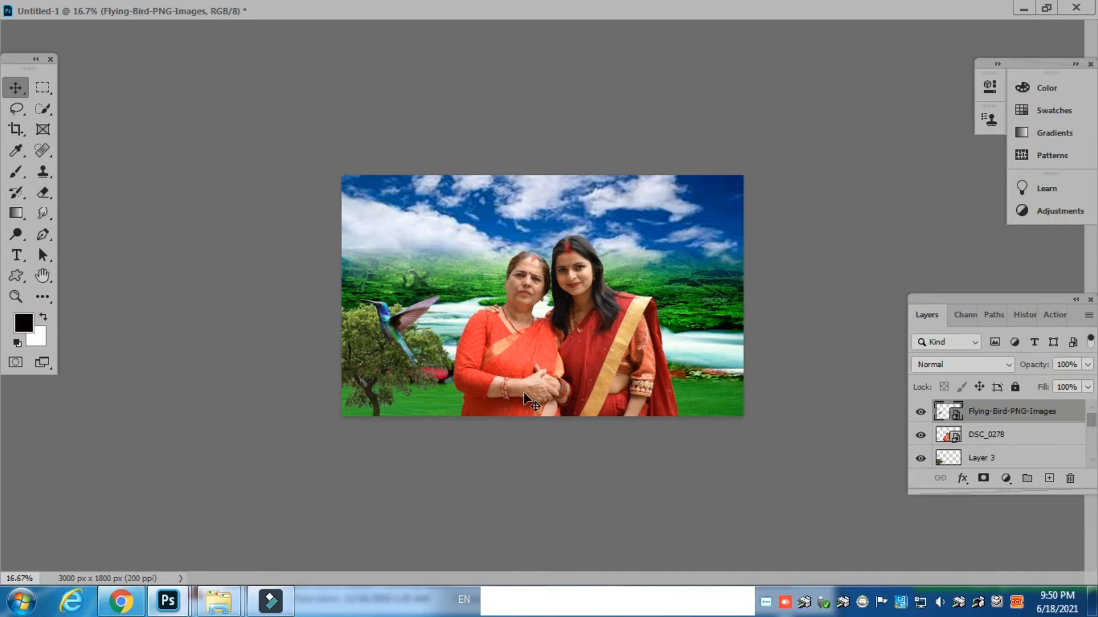
# Step: Shrink the bird further to about 70 percent of its size and place it at the tree crown's upper right
pyautogui.hotkey('ctrl', '+')
pyautogui.hotkey('ctrl', '+')
pyautogui.hotkey('ctrl', '+')
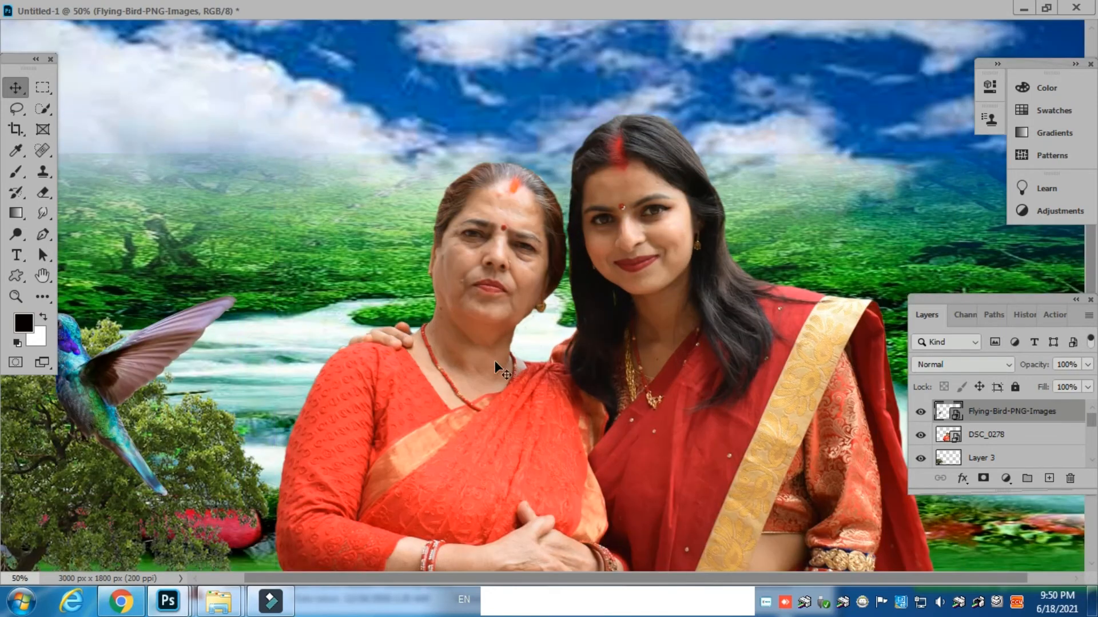
pyautogui.moveTo(153, 423); pyautogui.dragTo(176, 366)
pyautogui.moveTo(109, 324); pyautogui.dragTo(146, 303)
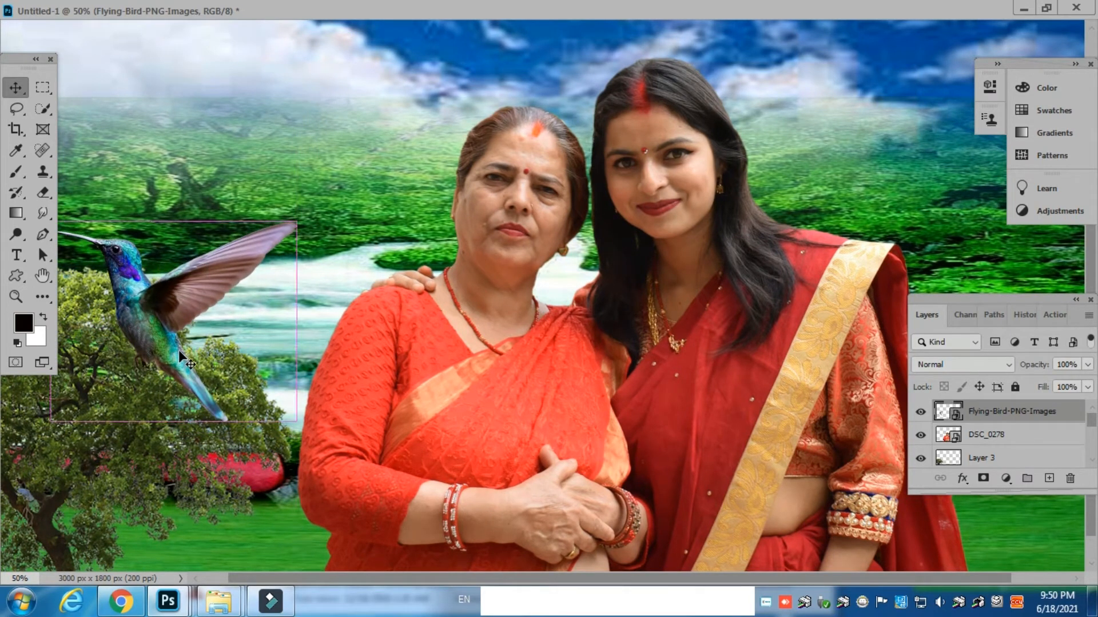
pyautogui.hotkey('ctrl', 't')
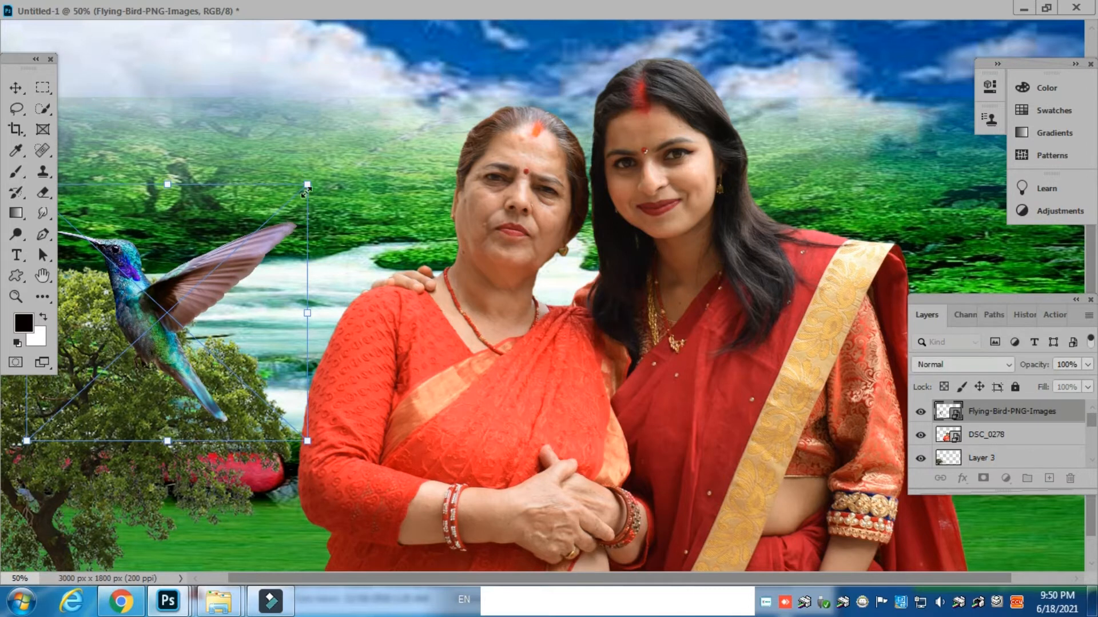
pyautogui.moveTo(308, 185); pyautogui.dragTo(250, 281)
pyautogui.moveTo(126, 345); pyautogui.dragTo(191, 333)
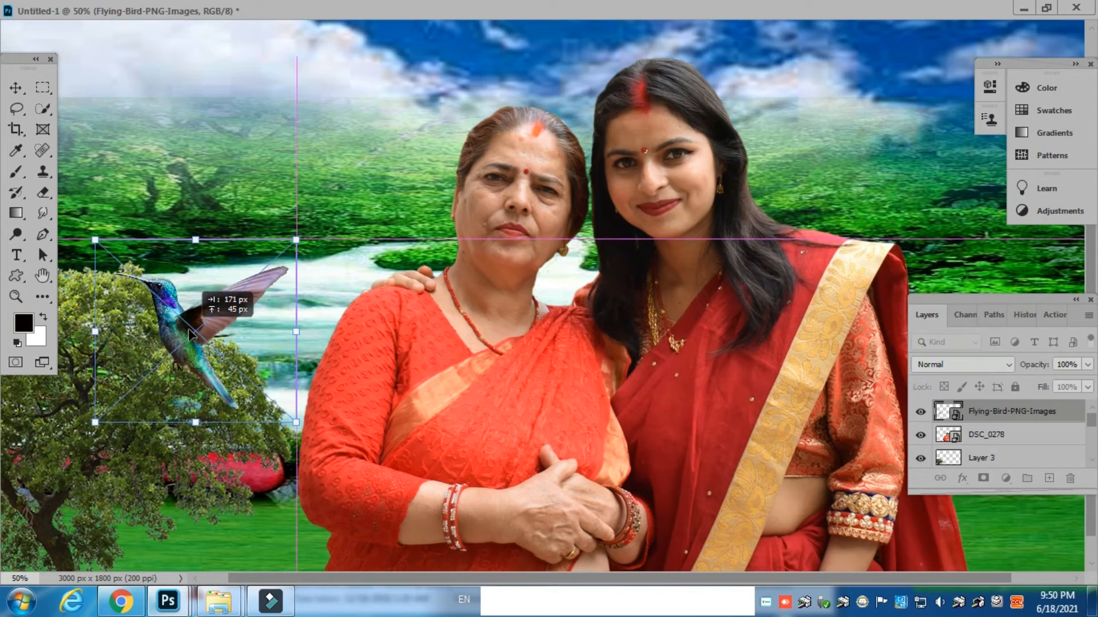
pyautogui.moveTo(188, 330); pyautogui.dragTo(154, 343)
pyautogui.press('Return')
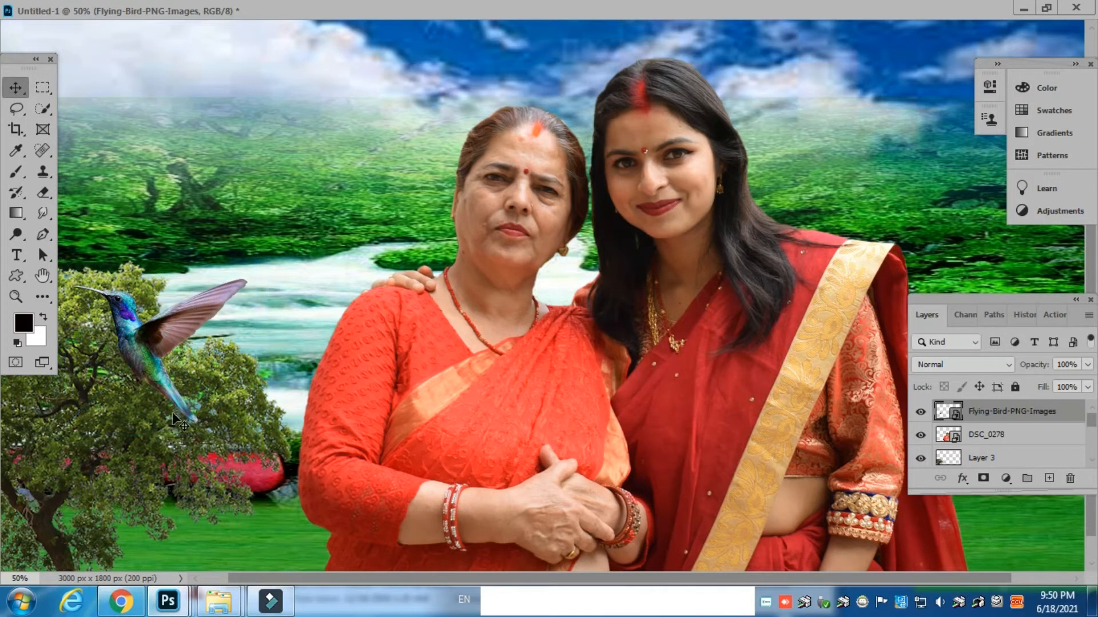
# Step: Move the bird slightly down and to the left so that it hovers in front of the tree crown
pyautogui.moveTo(207, 405); pyautogui.dragTo(318, 375)
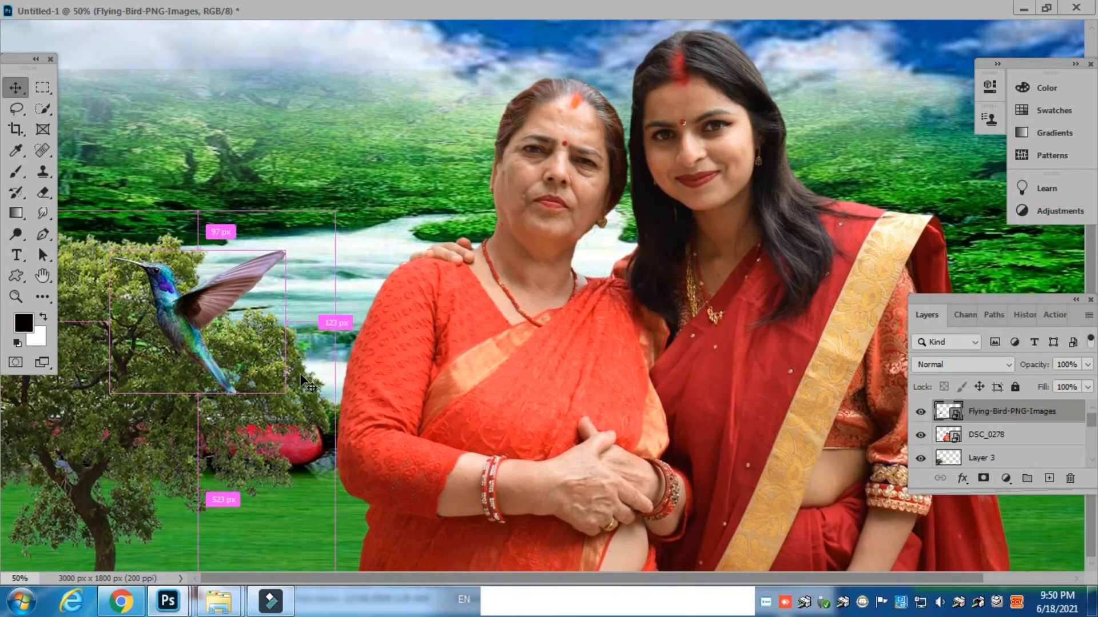
pyautogui.hotkey('ctrl', '-')
pyautogui.hotkey('ctrl', '-')
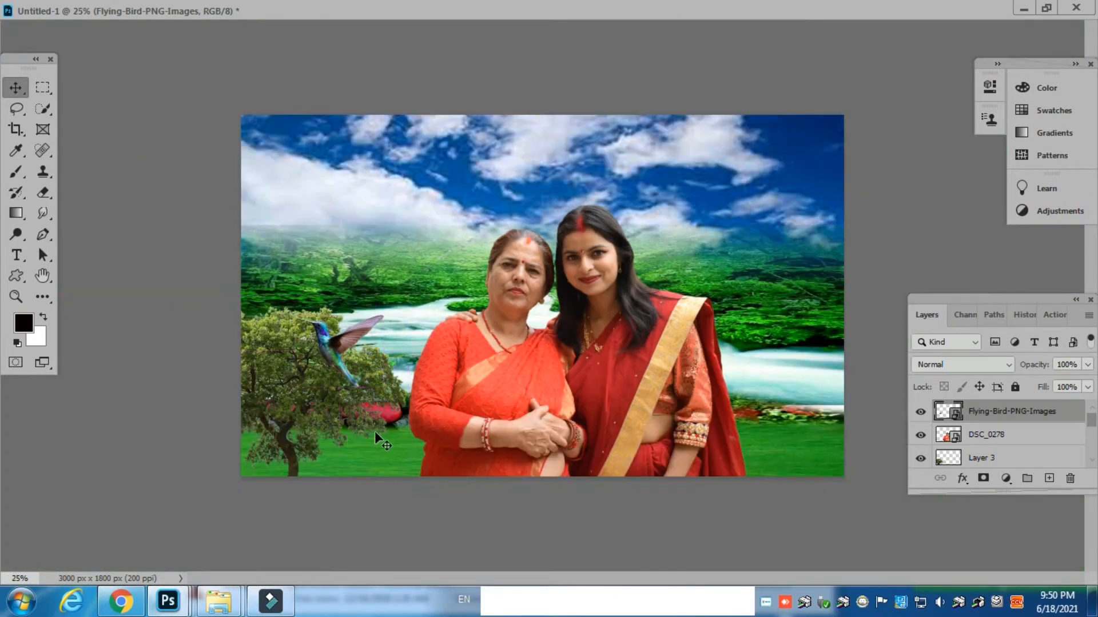
pyautogui.moveTo(328, 354); pyautogui.dragTo(298, 375)
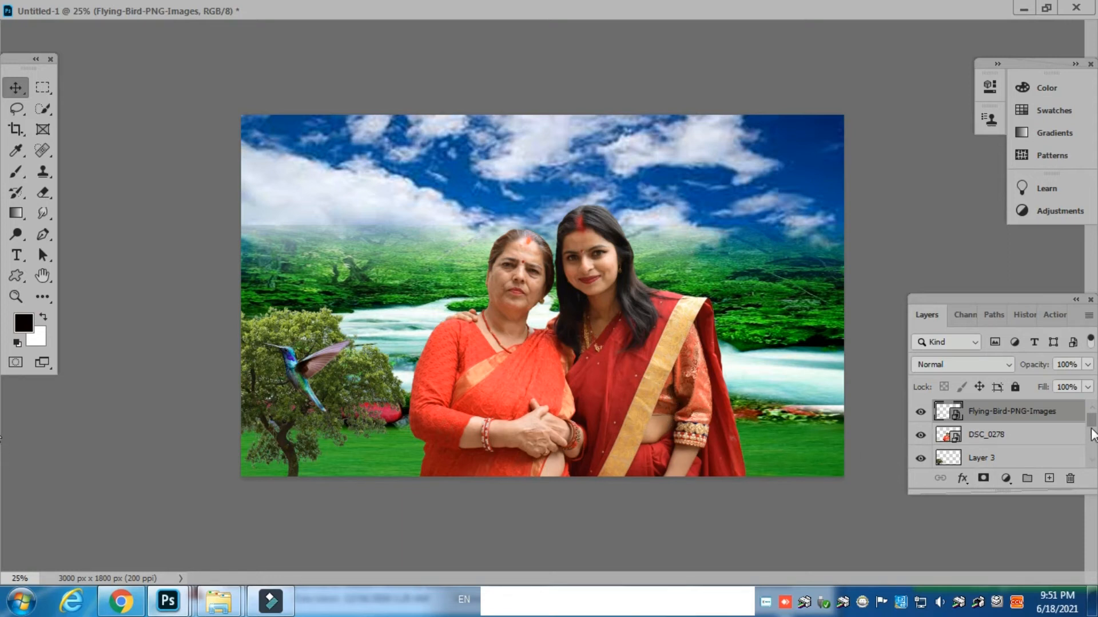
pyautogui.moveTo(1092, 426)
pyautogui.mouseDown()
pyautogui.moveTo(1092, 454)
pyautogui.moveTo(1089, 422)
pyautogui.mouseUp()
pyautogui.moveTo(1093, 425); pyautogui.dragTo(1084, 459)
pyautogui.keyDown('ctrl'); pyautogui.click(1010, 434); pyautogui.keyUp('ctrl')
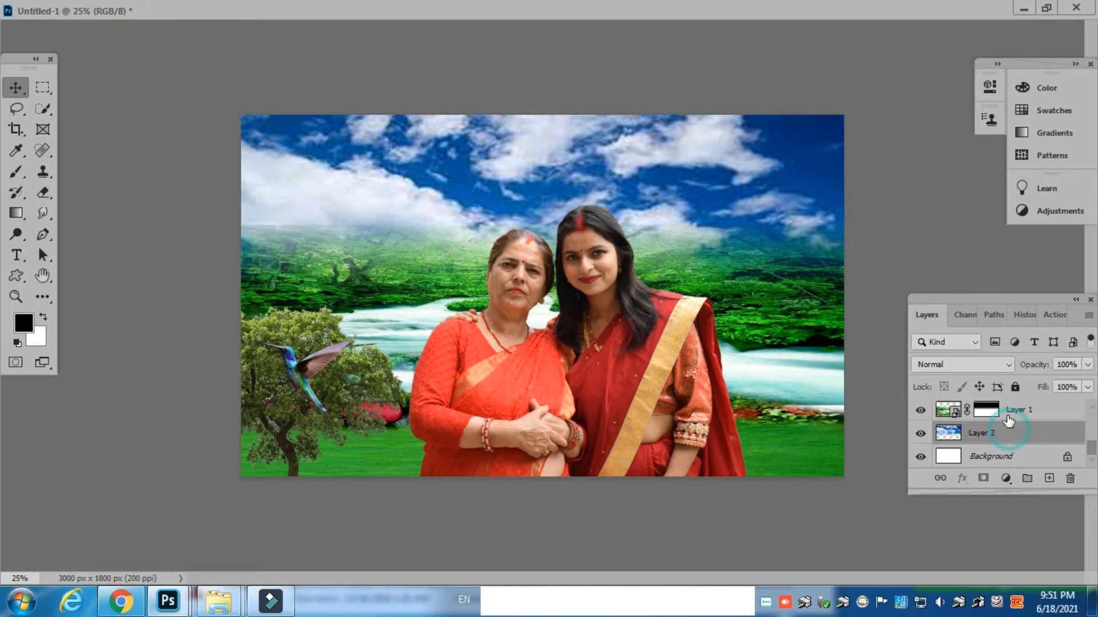
pyautogui.keyDown('ctrl'); pyautogui.click(1009, 404); pyautogui.keyUp('ctrl')
pyautogui.moveTo(1089, 451); pyautogui.dragTo(1089, 432)
pyautogui.keyDown('ctrl'); pyautogui.click(987, 437); pyautogui.keyUp('ctrl')
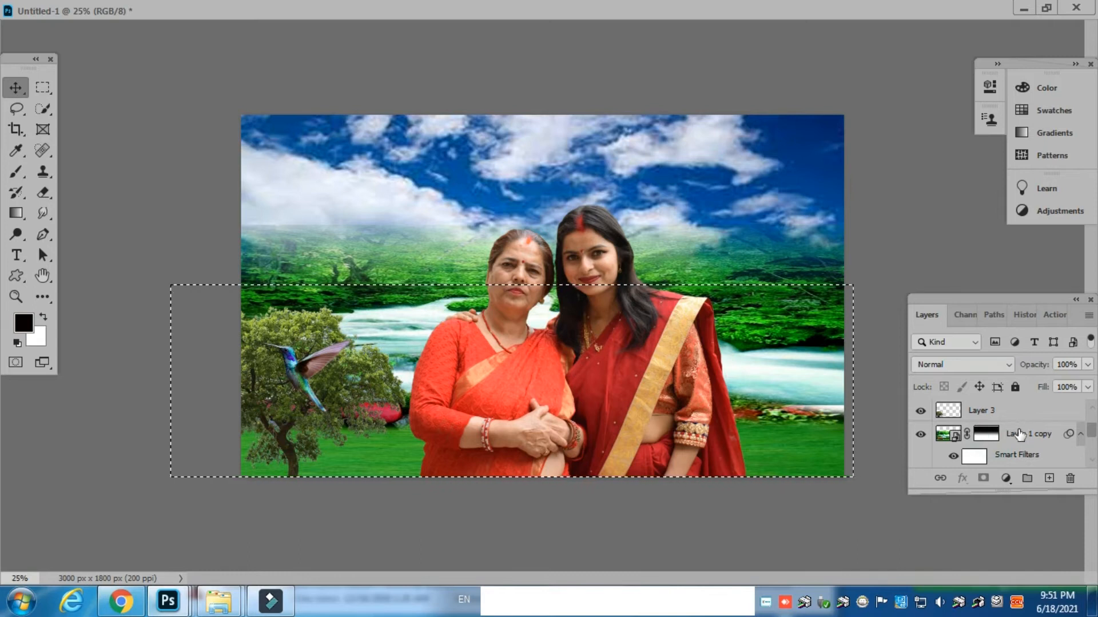
pyautogui.moveTo(956, 430); pyautogui.dragTo(952, 415)
pyautogui.hotkey('ctrl', 'd')
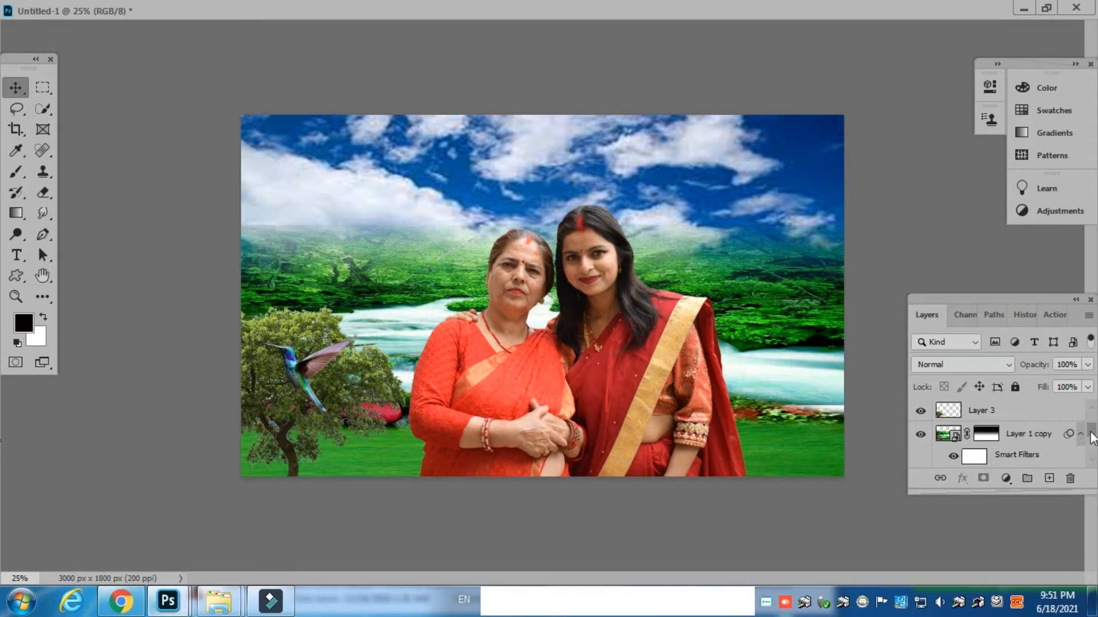
pyautogui.scroll(-2, 1092, 438)
pyautogui.scroll(2, 1092, 437)
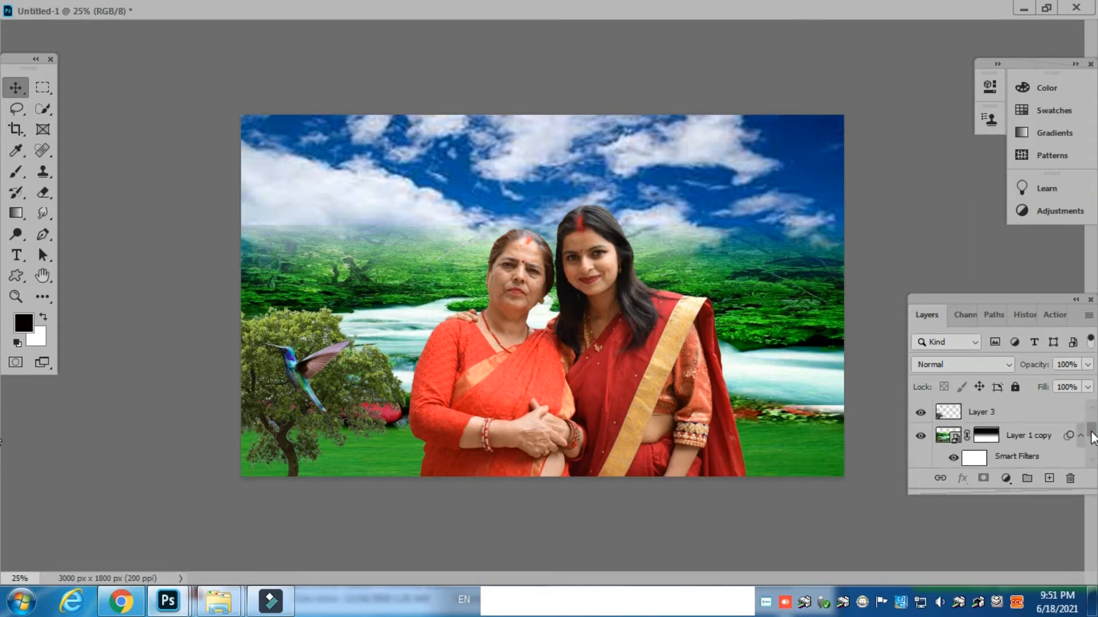
pyautogui.keyDown('ctrl'); pyautogui.click(941, 439); pyautogui.keyUp('ctrl')
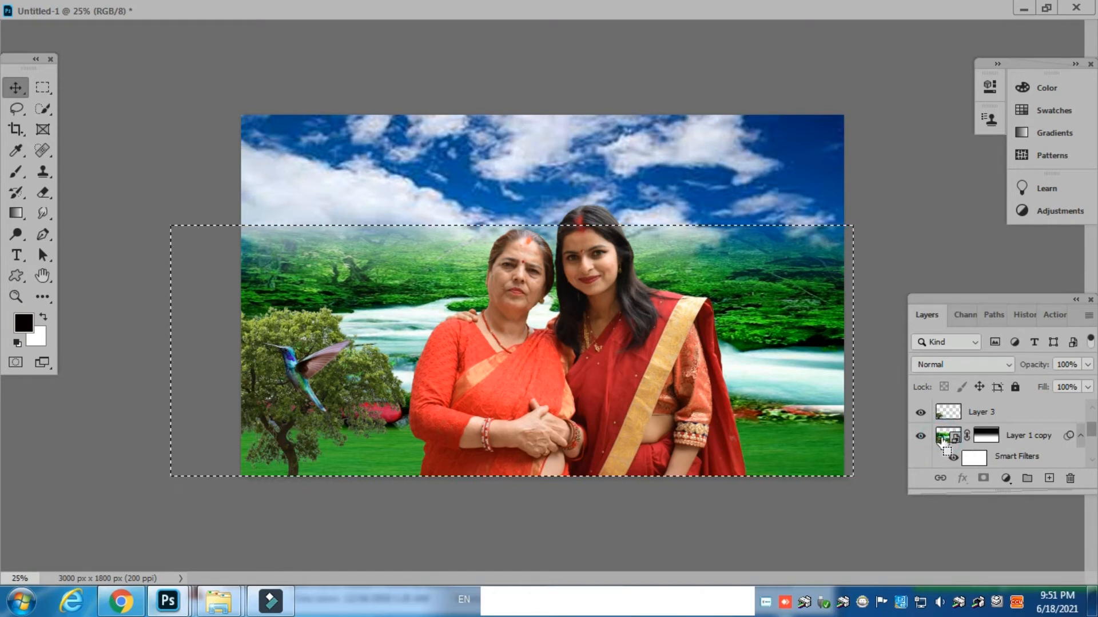
pyautogui.hotkey('ctrl', 'd')
pyautogui.click(1026, 439)
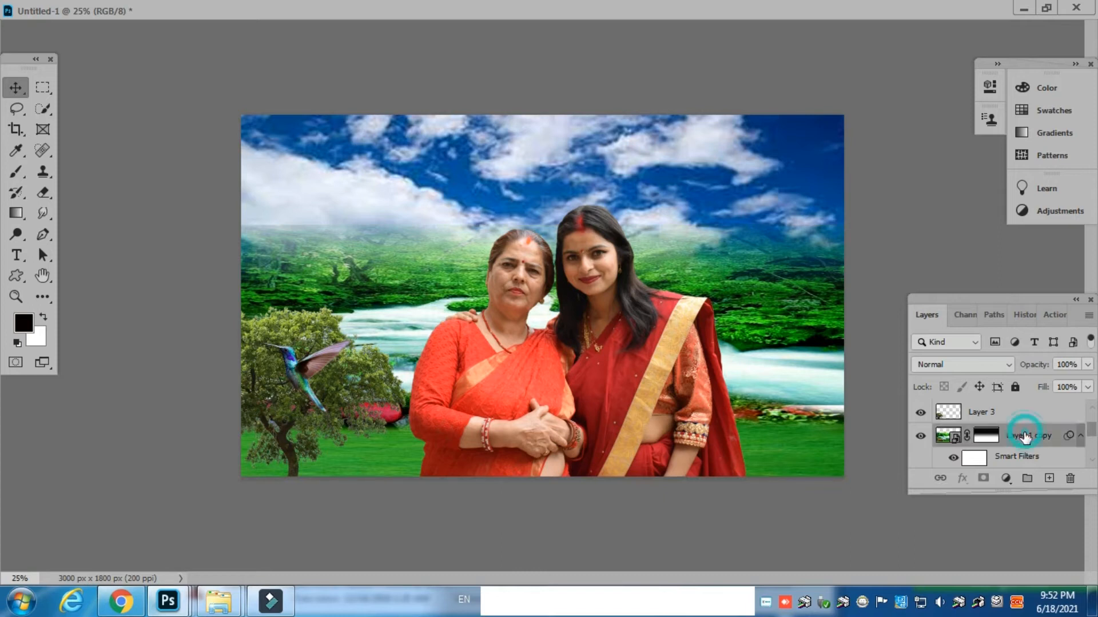
pyautogui.scroll(2, 1090, 433)
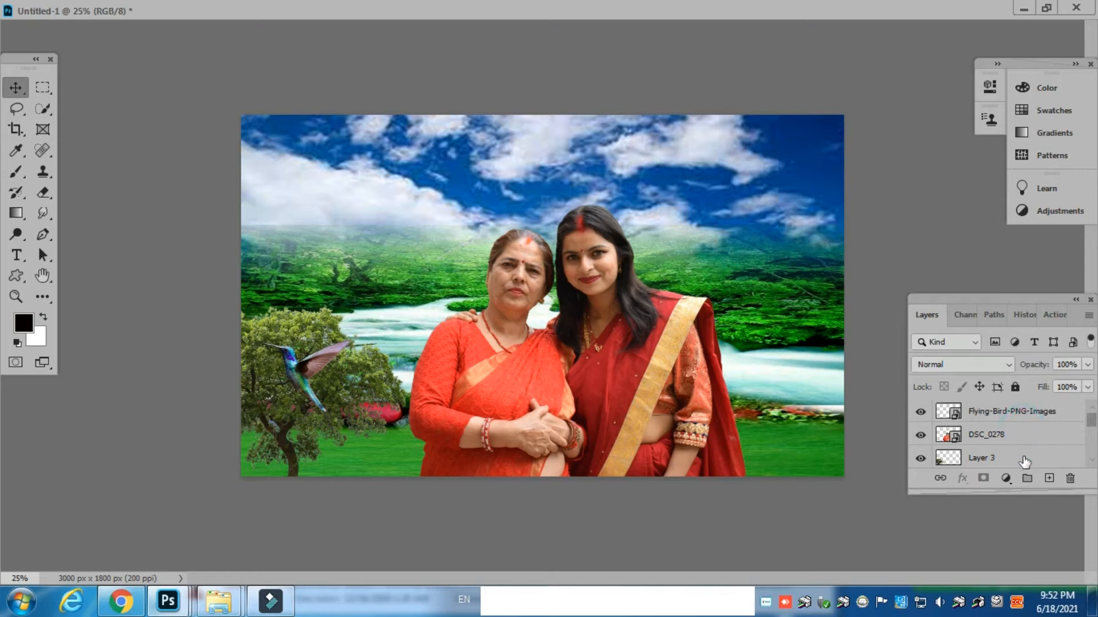
# Step: Select all layers from Flying-Bird-PNG-Images down to Layer 2 and put them in one group above the Background
pyautogui.click(1016, 414)
pyautogui.keyDown('ctrl'); pyautogui.click(1022, 436); pyautogui.keyUp('ctrl')
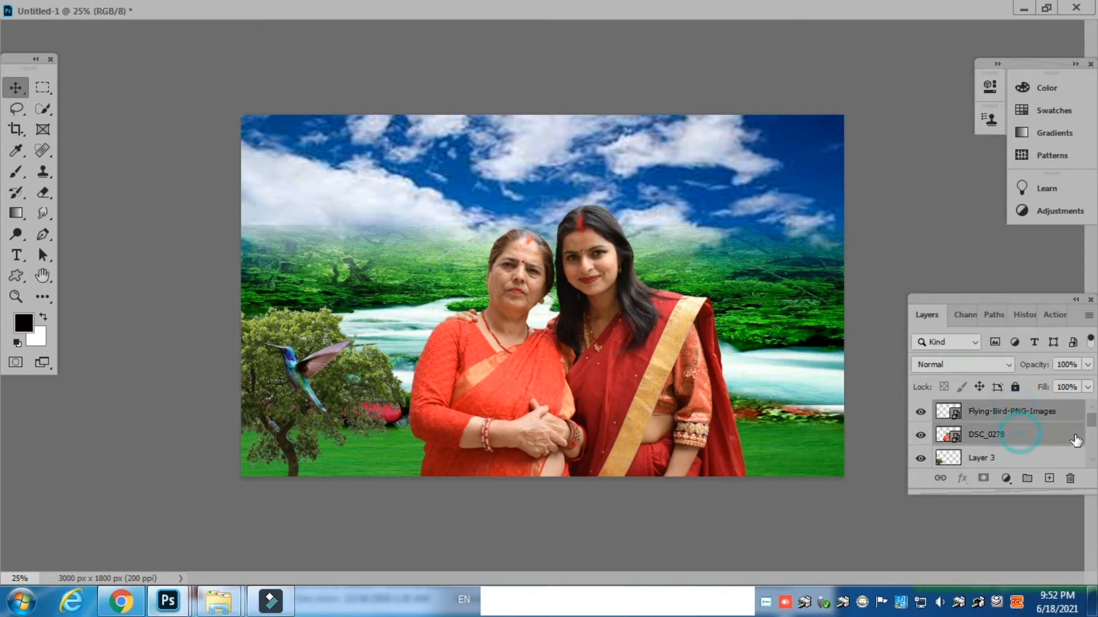
pyautogui.moveTo(1088, 422); pyautogui.dragTo(1094, 454)
pyautogui.keyDown('ctrl'); pyautogui.click(1032, 425); pyautogui.keyUp('ctrl')
pyautogui.keyDown('ctrl'); pyautogui.click(1054, 435); pyautogui.keyUp('ctrl')
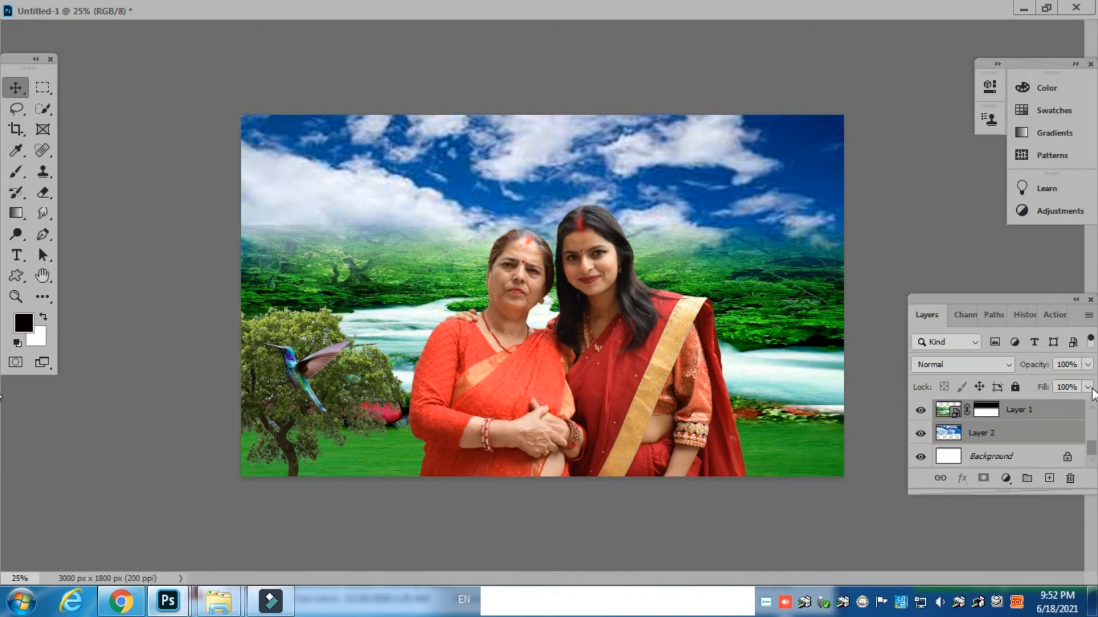
pyautogui.hotkey('ctrl', 'g')
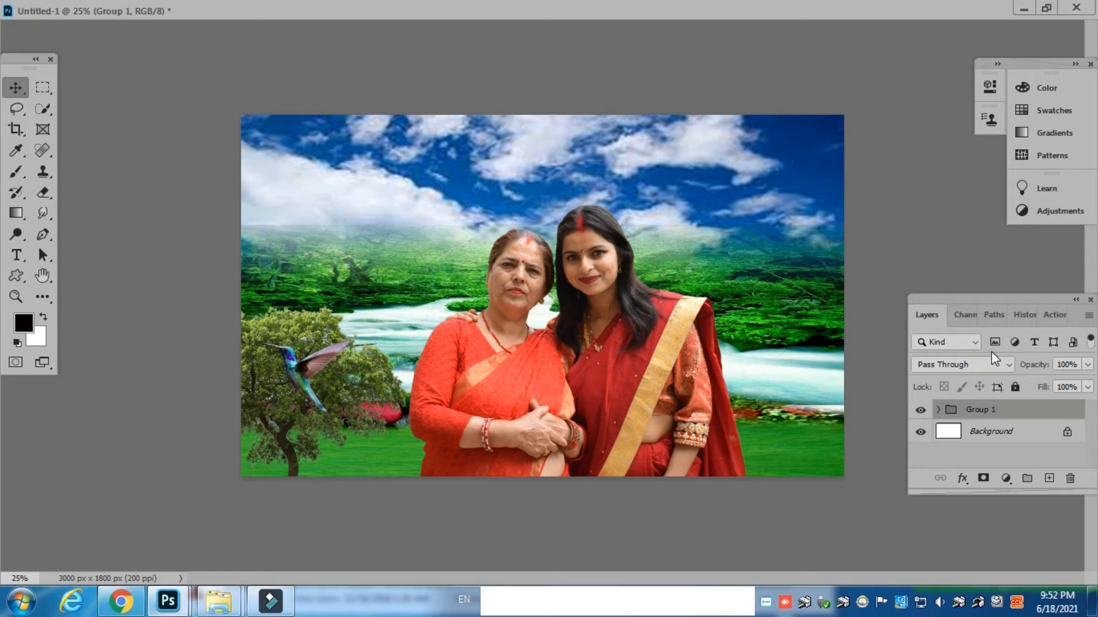
# Step: Stamp all visible layers into a new layer above Group 1 and open that layer in the Camera Raw Filter
pyautogui.hotkey('ctrl', 'shift', 'alt', 'e')
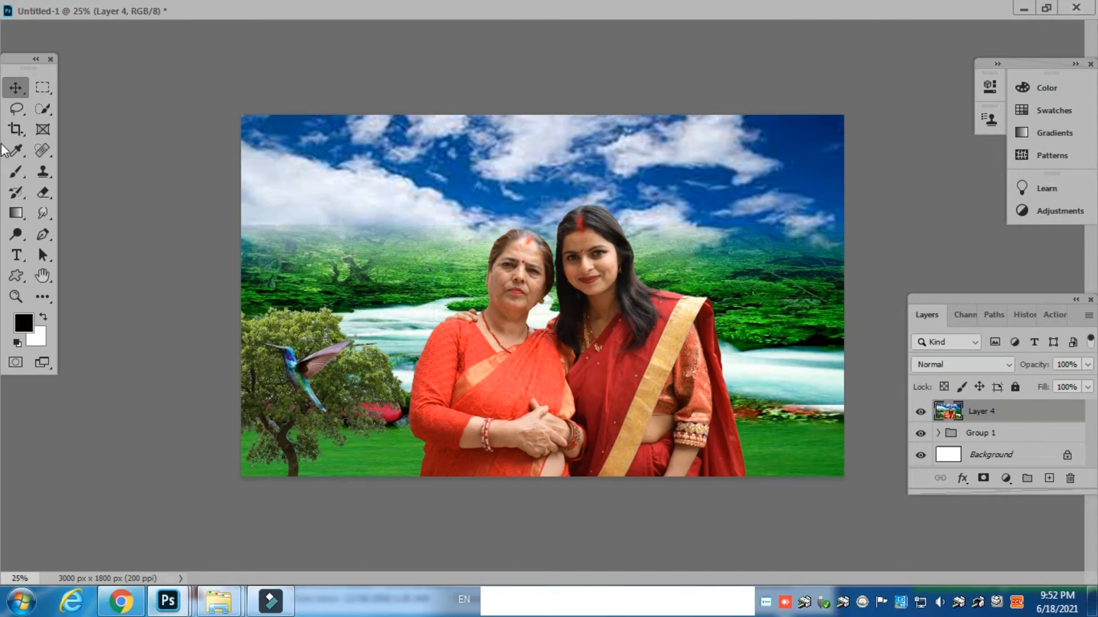
pyautogui.press('f')
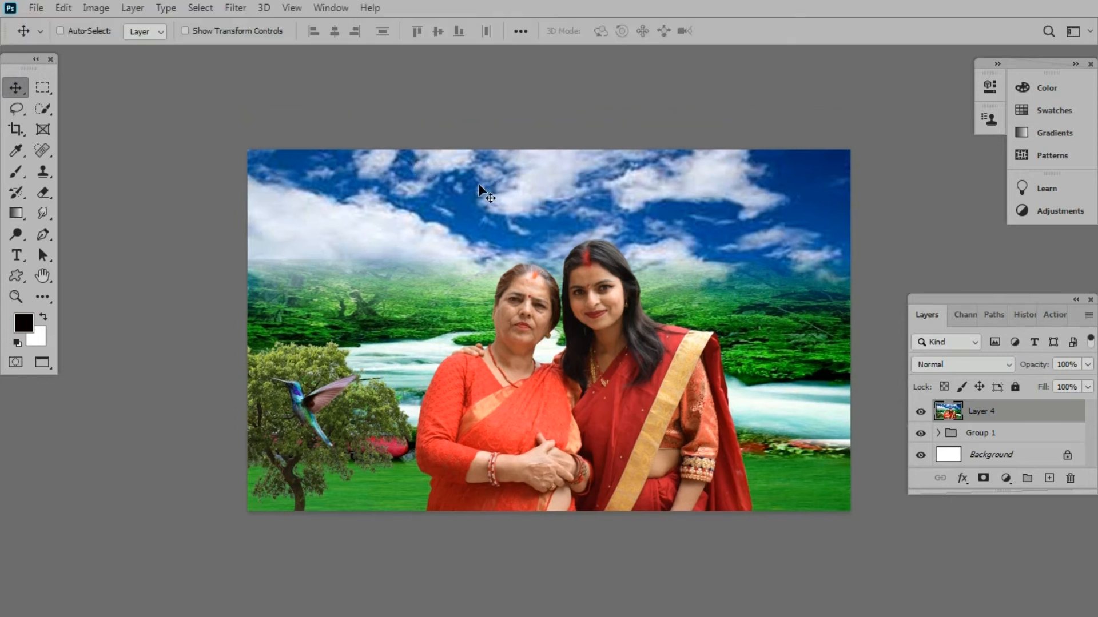
pyautogui.click(235, 8)
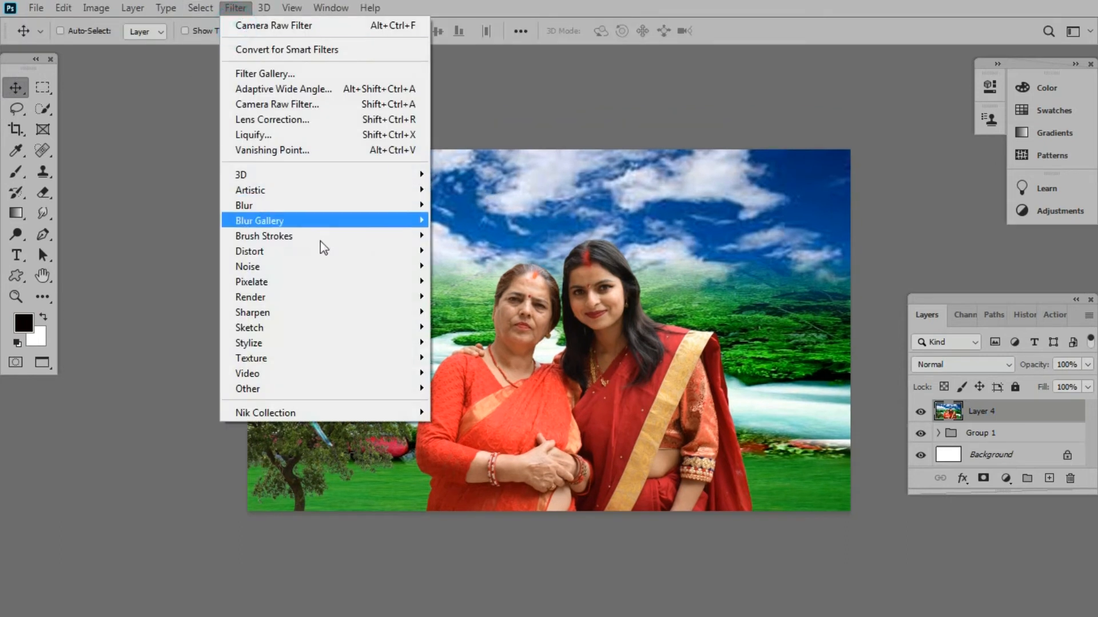
pyautogui.click(304, 104)
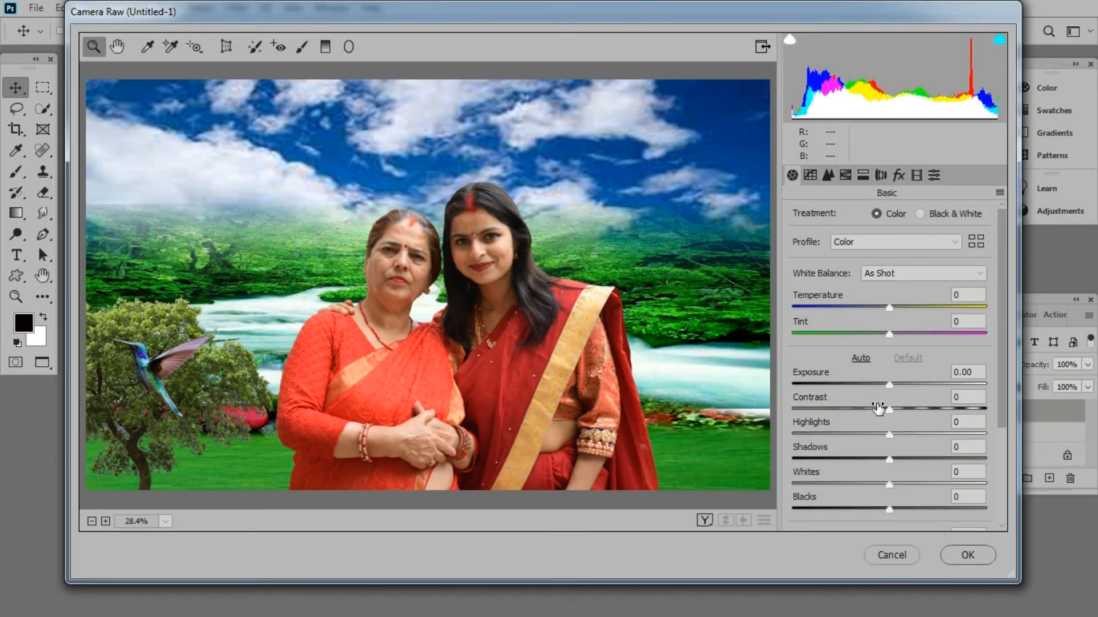
# Step: Set the basic tones to Exposure +0.30, Contrast +8, Highlights +20 and Shadows +14
pyautogui.moveTo(890, 383)
pyautogui.mouseDown()
pyautogui.moveTo(908, 385)
pyautogui.moveTo(894, 386)
pyautogui.mouseUp()
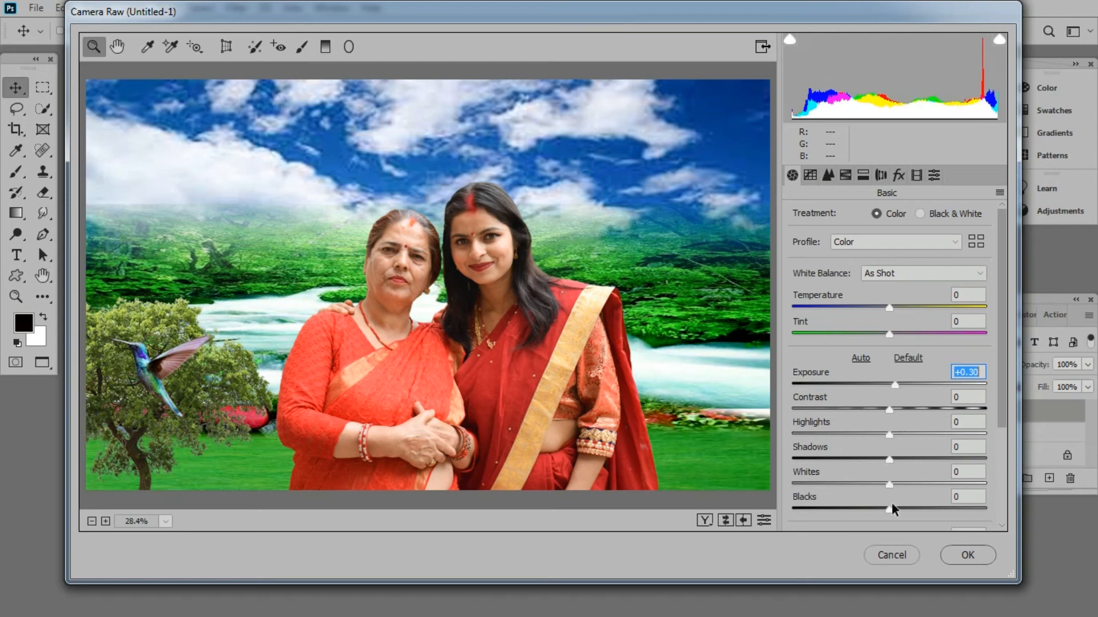
pyautogui.moveTo(890, 410); pyautogui.dragTo(904, 458)
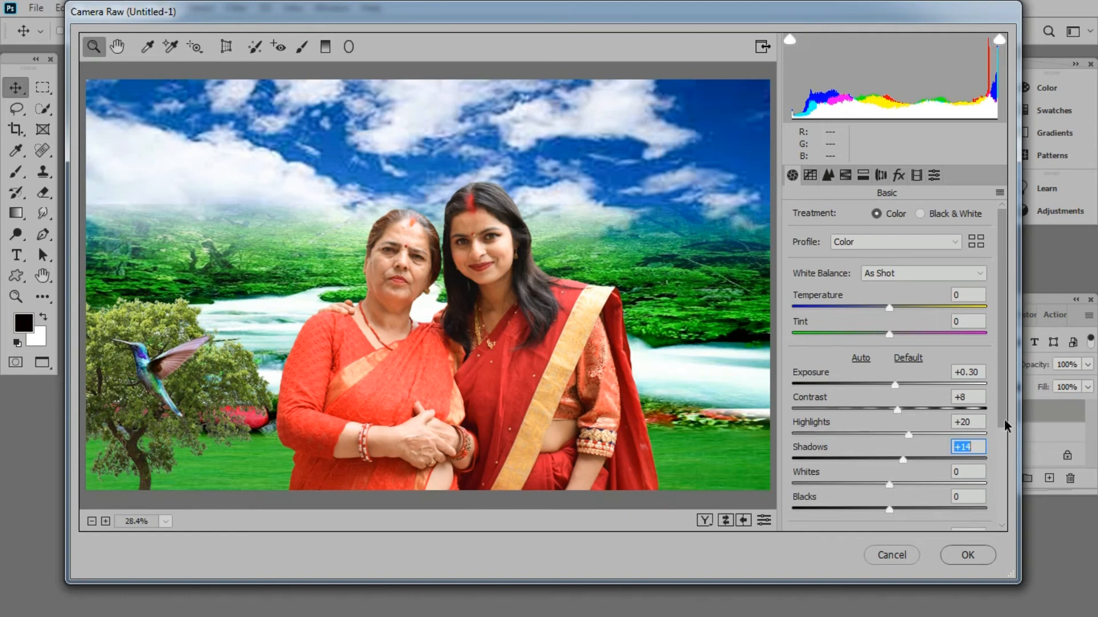
pyautogui.moveTo(1001, 417); pyautogui.dragTo(974, 352)
# Step: Set the sharpening Amount to 78 and the noise reduction Luminance to 75
pyautogui.click(827, 175)
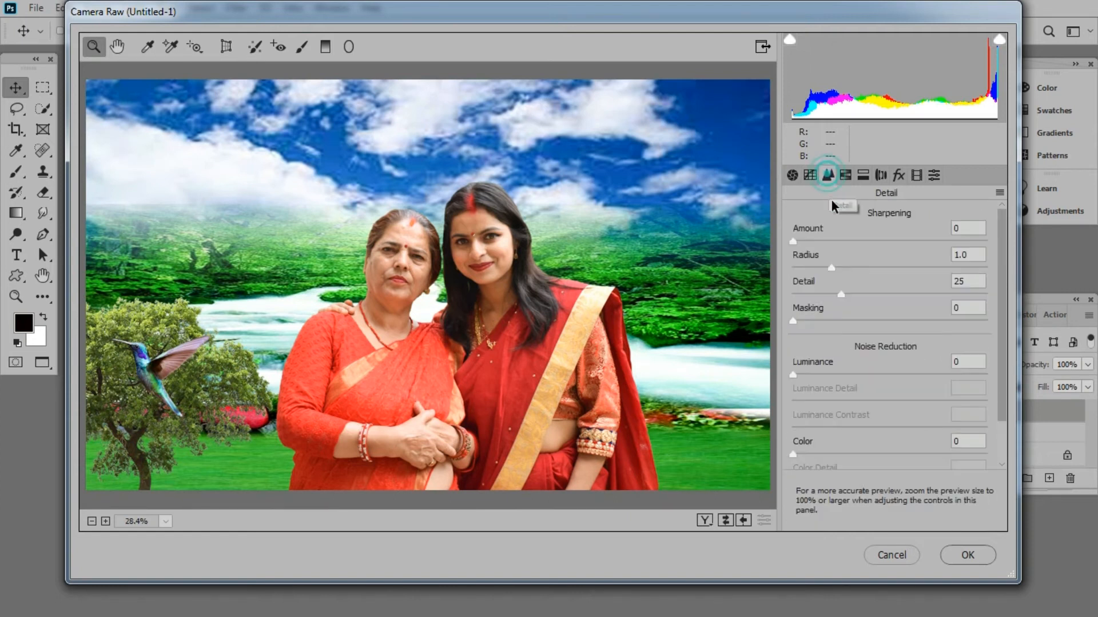
pyautogui.moveTo(793, 241); pyautogui.dragTo(892, 252)
pyautogui.moveTo(793, 376); pyautogui.dragTo(943, 385)
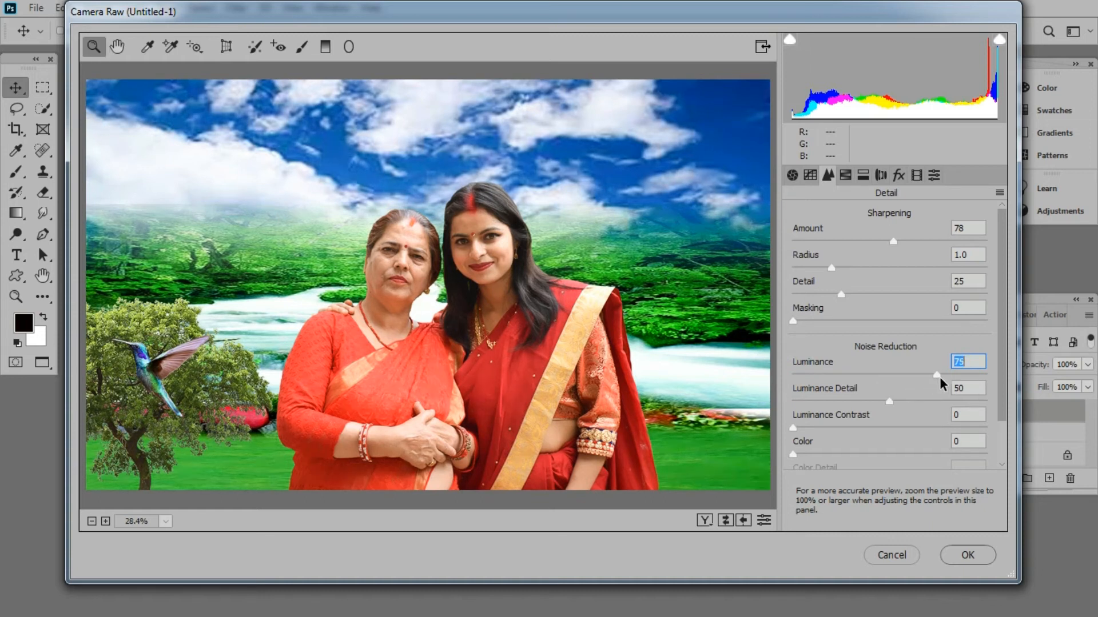
# Step: Set the HSL hues to Reds -29, Oranges -8, Yellows -20, Greens -20, Aquas +48, Blues +6, Purples -3 and Magentas -55
pyautogui.click(845, 175)
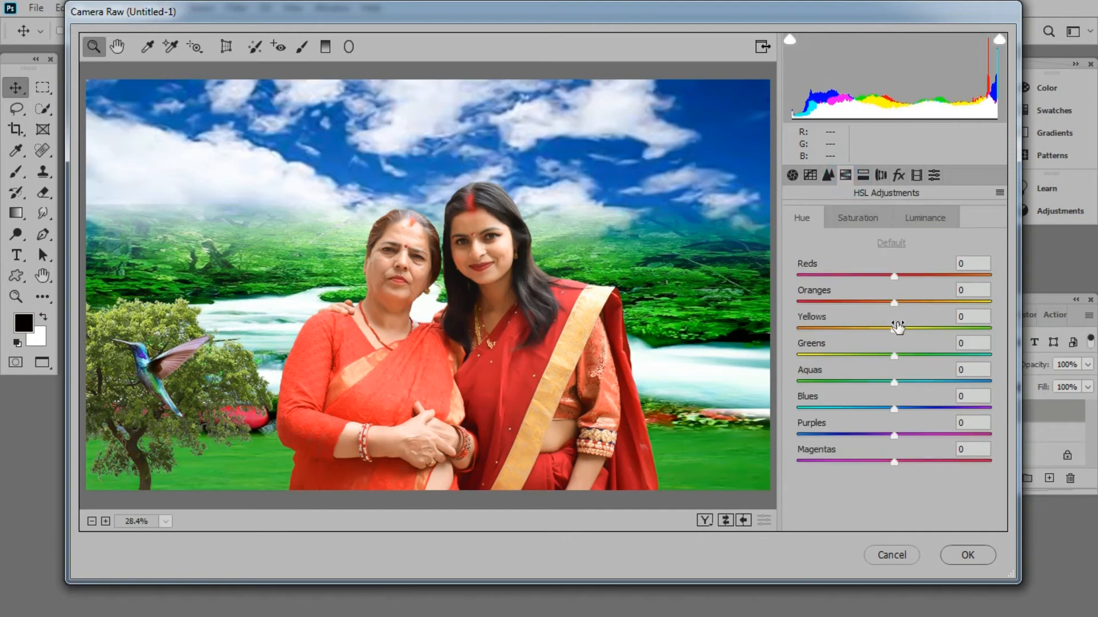
pyautogui.moveTo(893, 276); pyautogui.dragTo(866, 280)
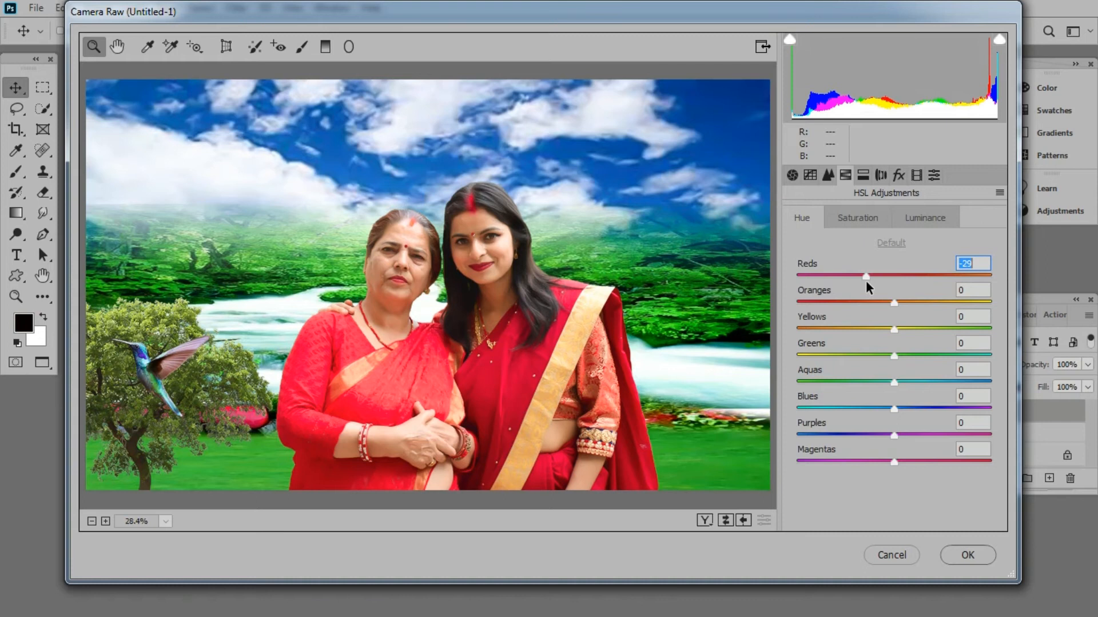
pyautogui.click(894, 303)
pyautogui.moveTo(893, 303)
pyautogui.mouseDown()
pyautogui.moveTo(866, 306)
pyautogui.moveTo(885, 306)
pyautogui.mouseUp()
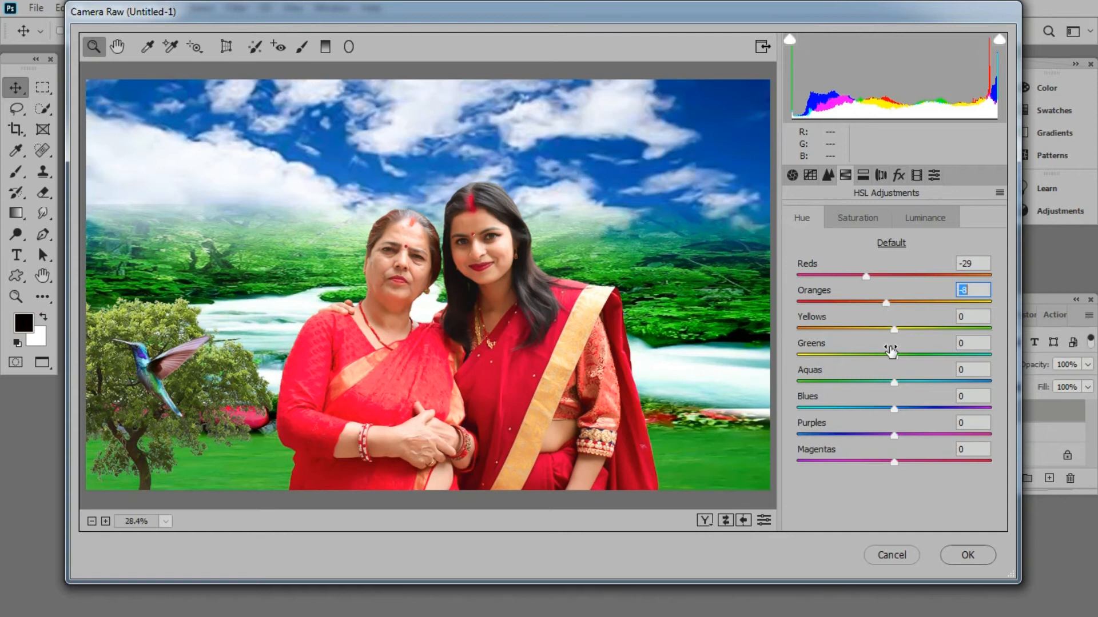
pyautogui.moveTo(894, 329); pyautogui.dragTo(945, 381)
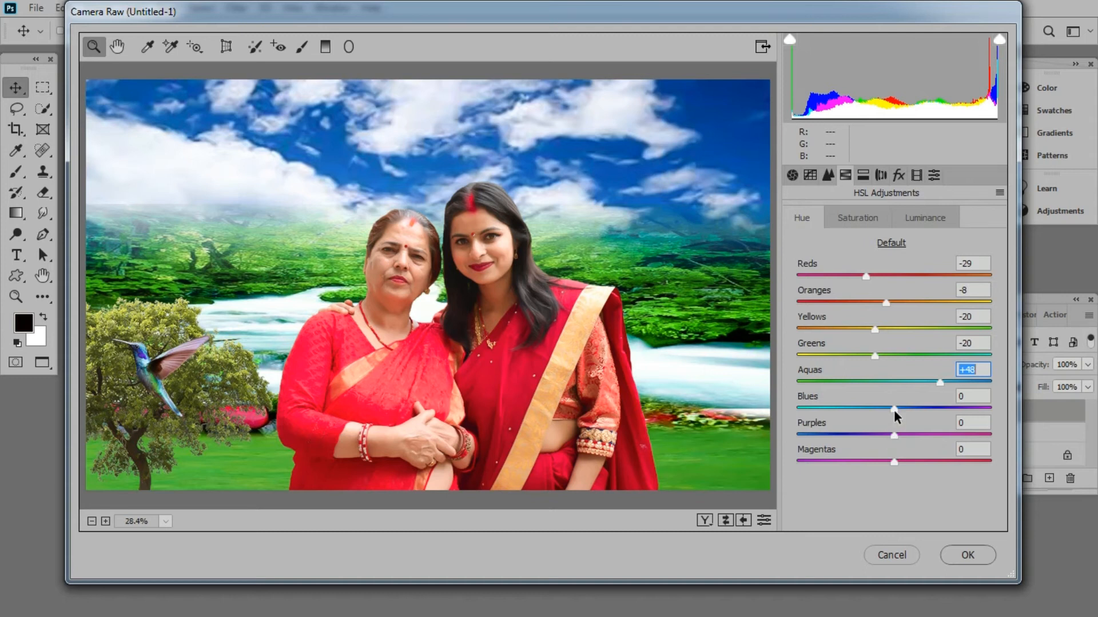
pyautogui.moveTo(893, 407); pyautogui.dragTo(839, 459)
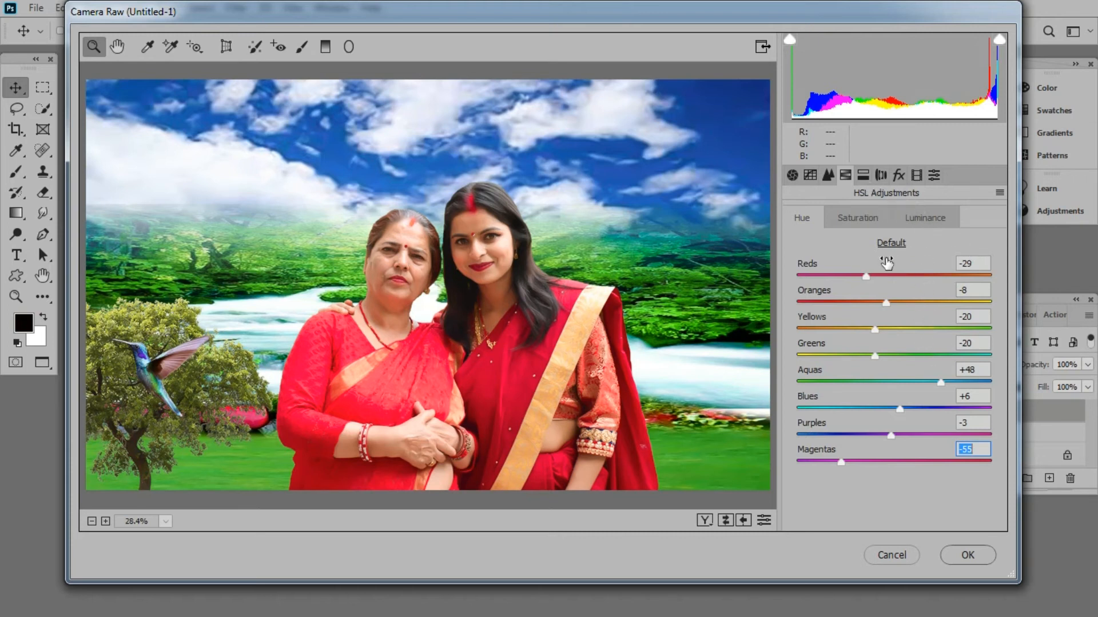
# Step: Darken the image edges with a Post Crop Vignetting Amount of -54 in the Highlight Priority style
pyautogui.click(864, 175)
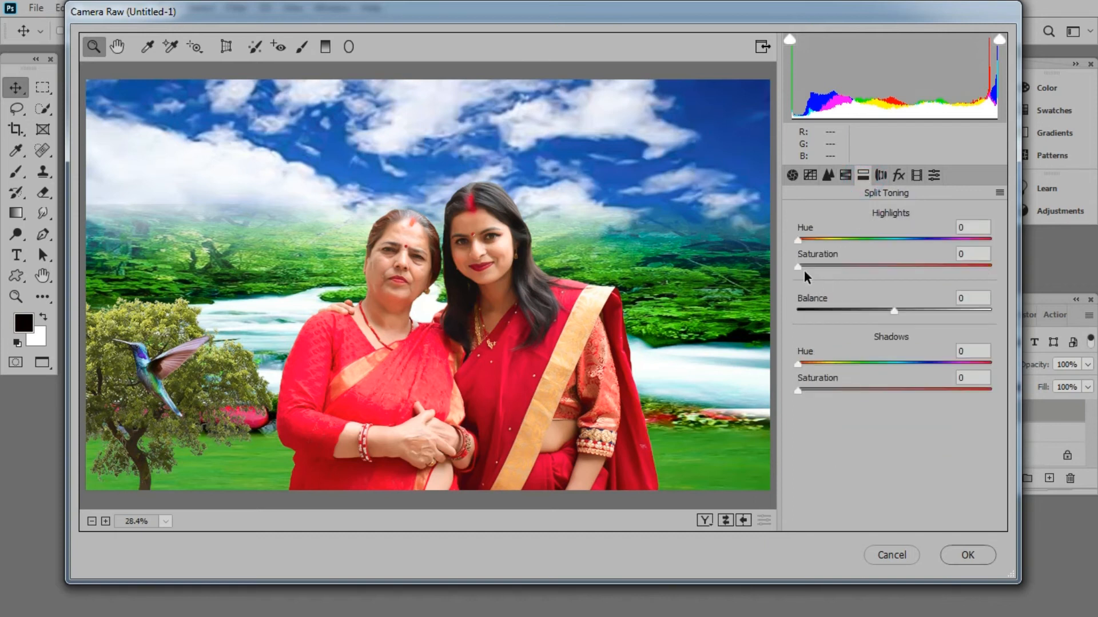
pyautogui.moveTo(797, 267); pyautogui.dragTo(780, 281)
pyautogui.click(897, 175)
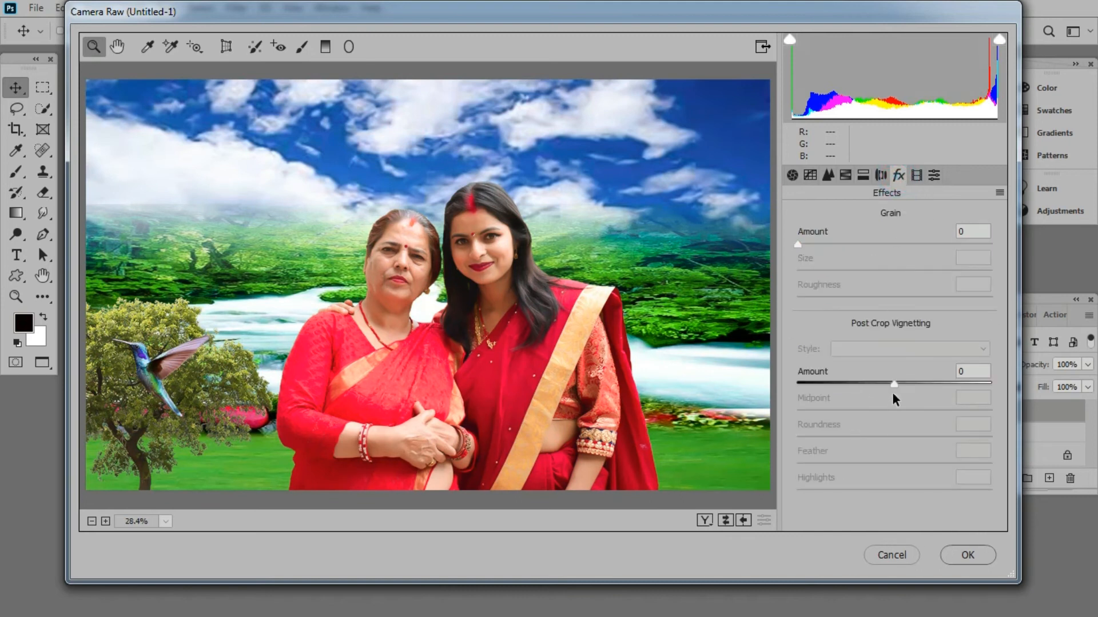
pyautogui.moveTo(893, 381); pyautogui.dragTo(843, 394)
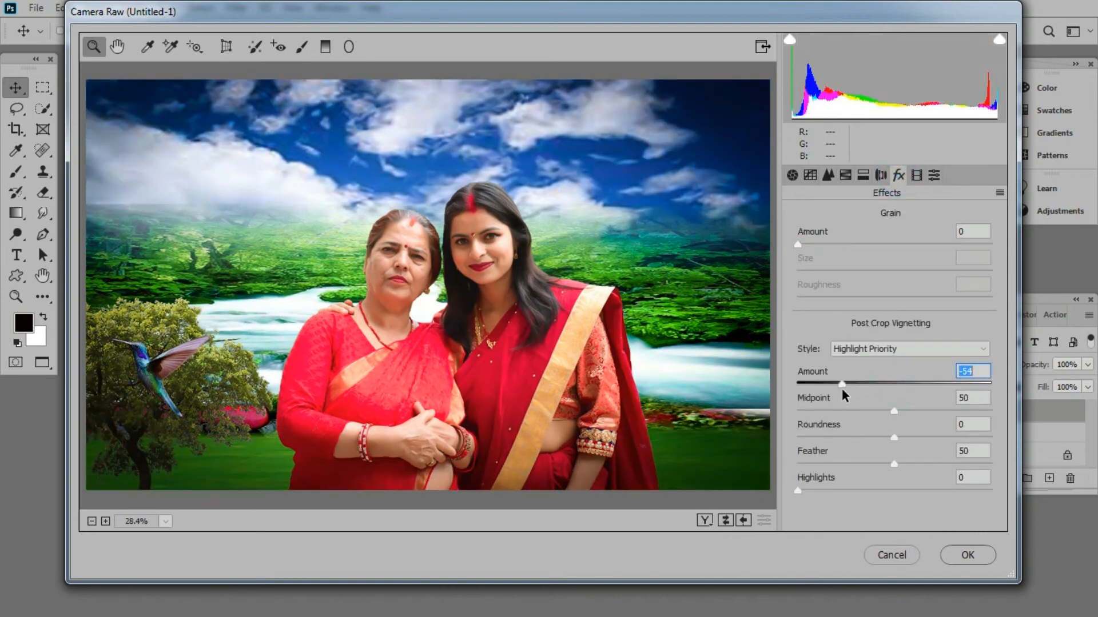
# Step: Set the Lens Corrections Vignetting Amount to -33 and apply the Camera Raw filter to the merged layer
pyautogui.click(880, 176)
pyautogui.moveTo(889, 479); pyautogui.dragTo(857, 479)
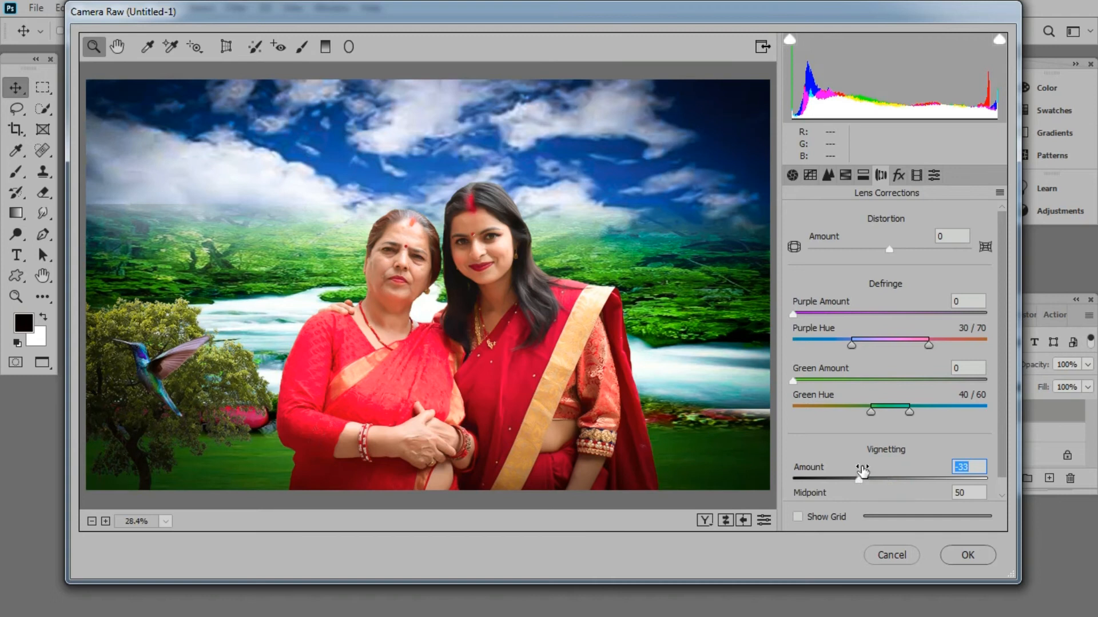
pyautogui.click(961, 550)
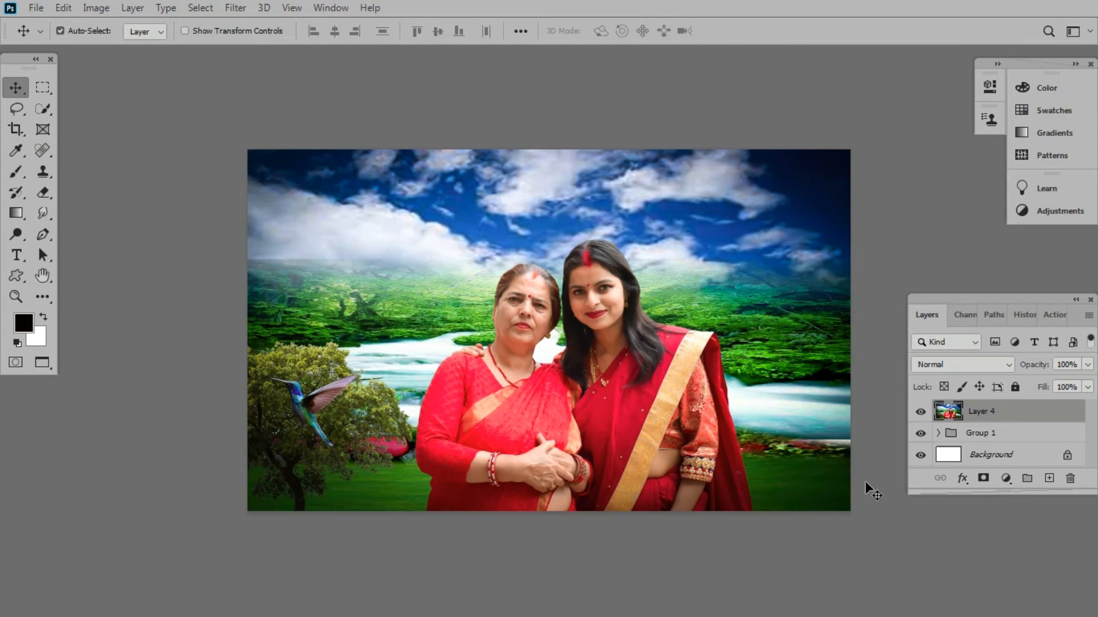
pyautogui.hotkey('ctrl', '+')
pyautogui.hotkey('ctrl', '+')
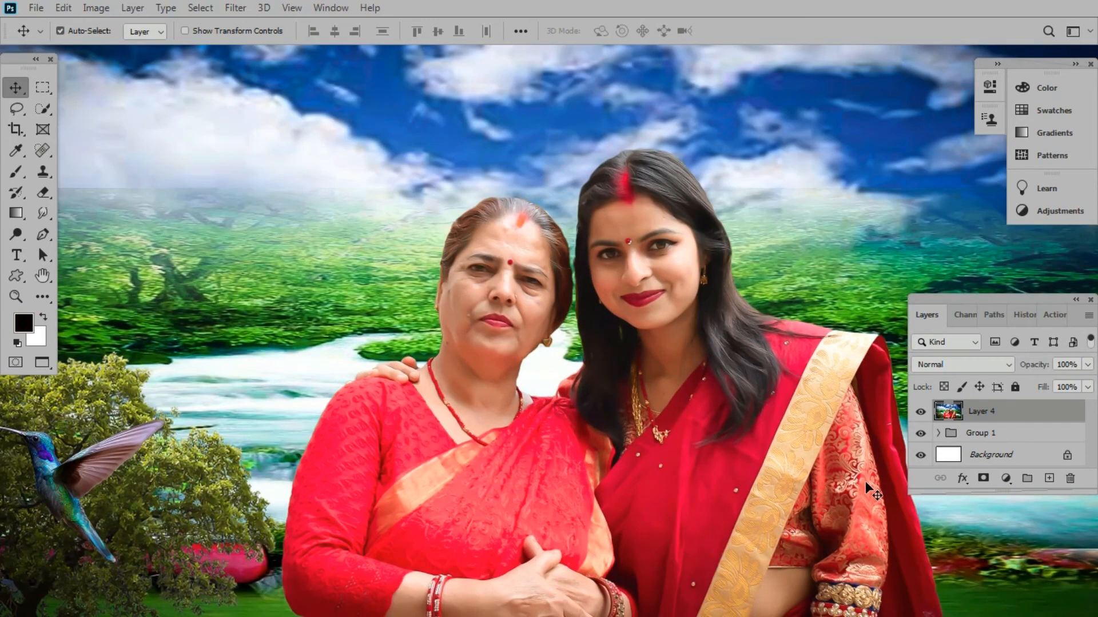
pyautogui.hotkey('ctrl', '-')
pyautogui.hotkey('ctrl', '-')
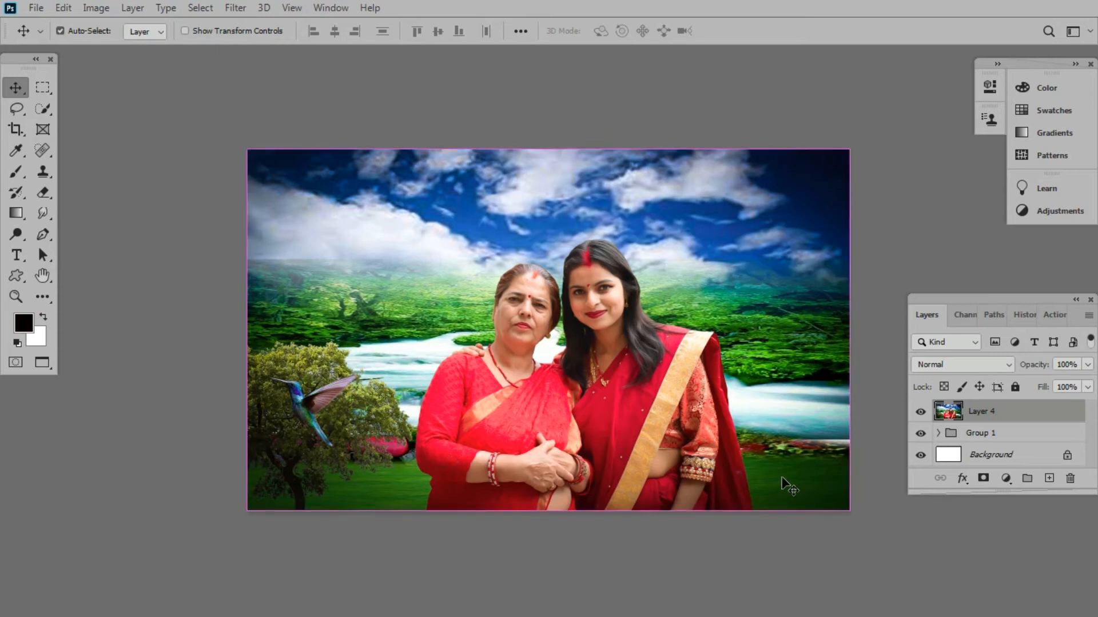
# Step: Start saving the composite into the Booking outdor folder on Local Disk (D:) with JPEG as the file type
pyautogui.hotkey('ctrl', 's')
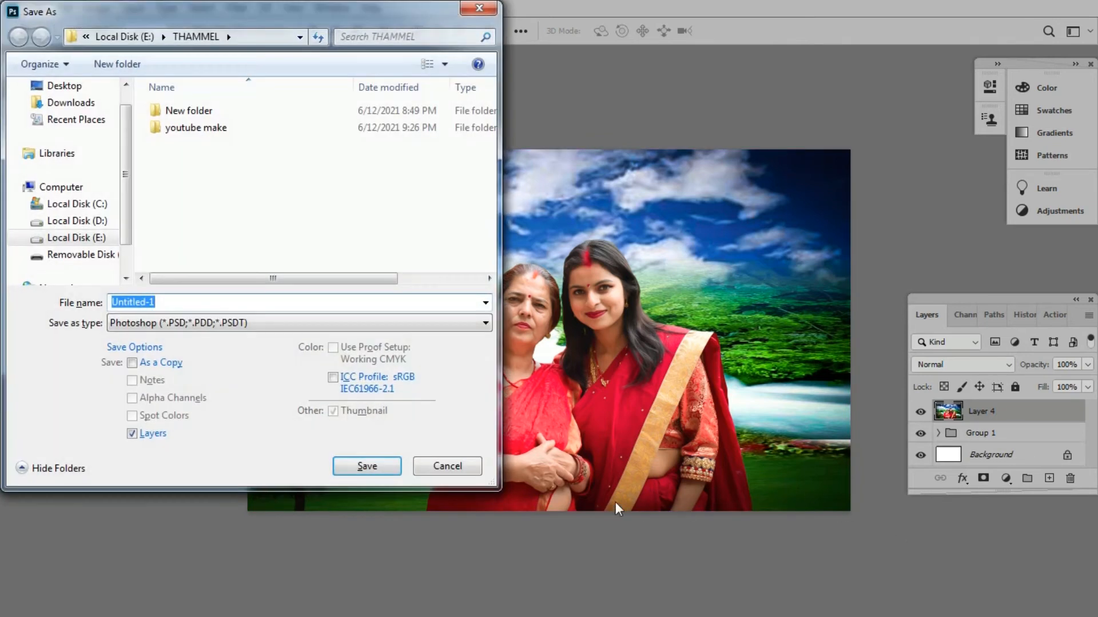
pyautogui.click(80, 221)
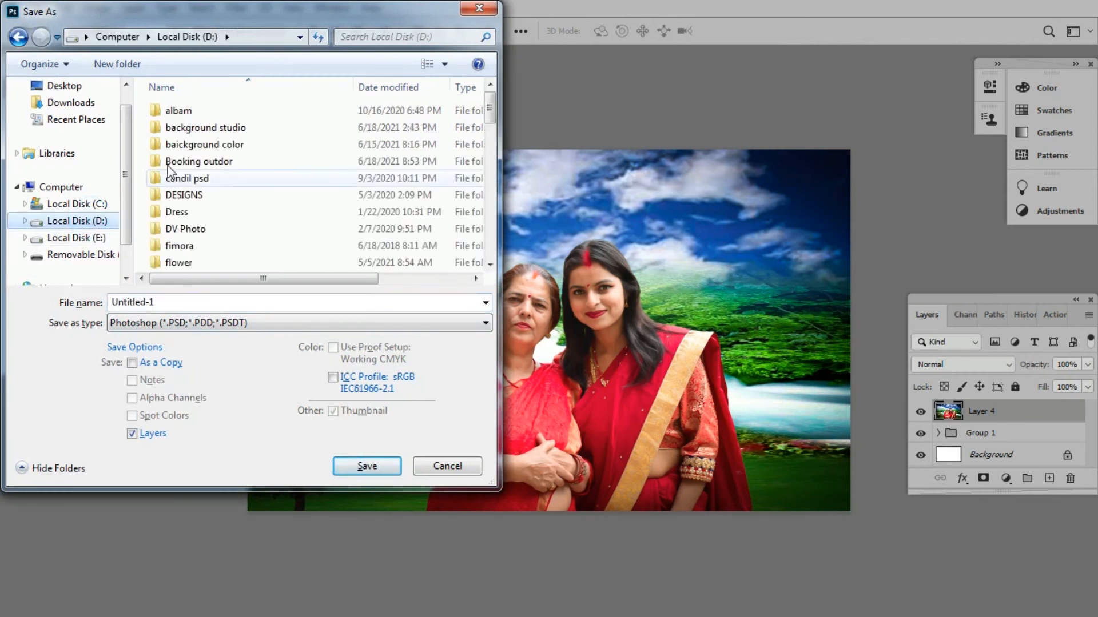
pyautogui.click(211, 162)
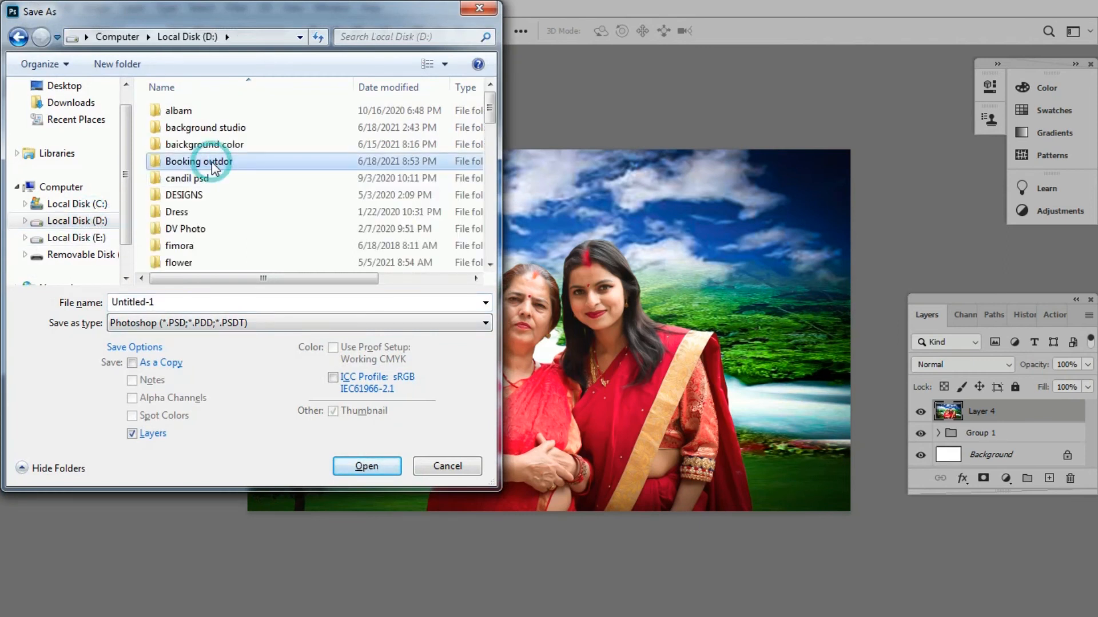
pyautogui.doubleClick(211, 162)
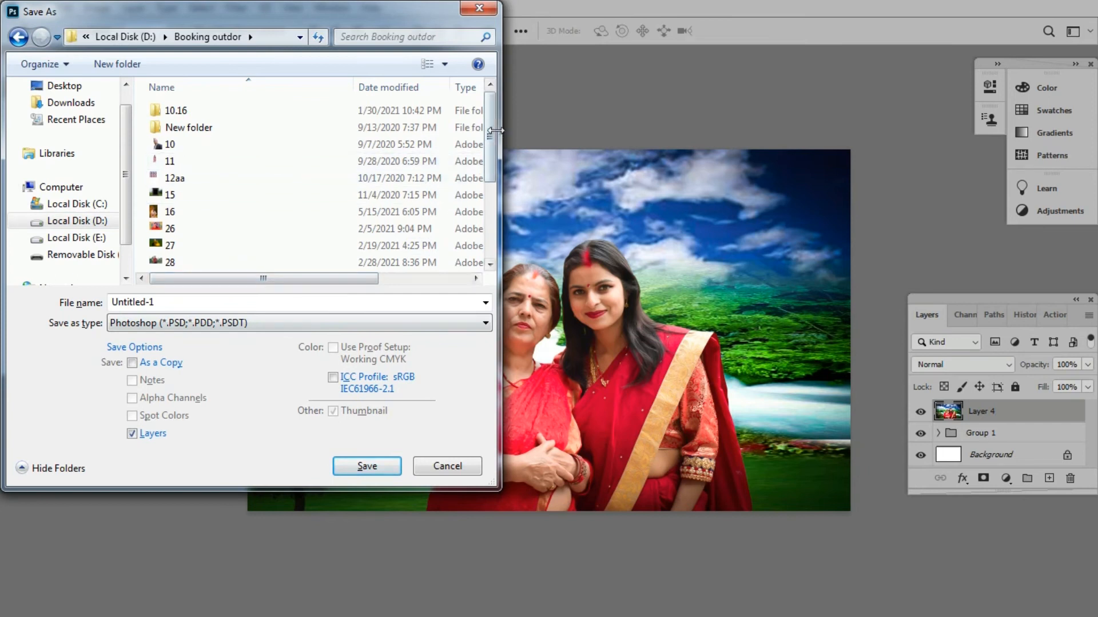
pyautogui.click(246, 323)
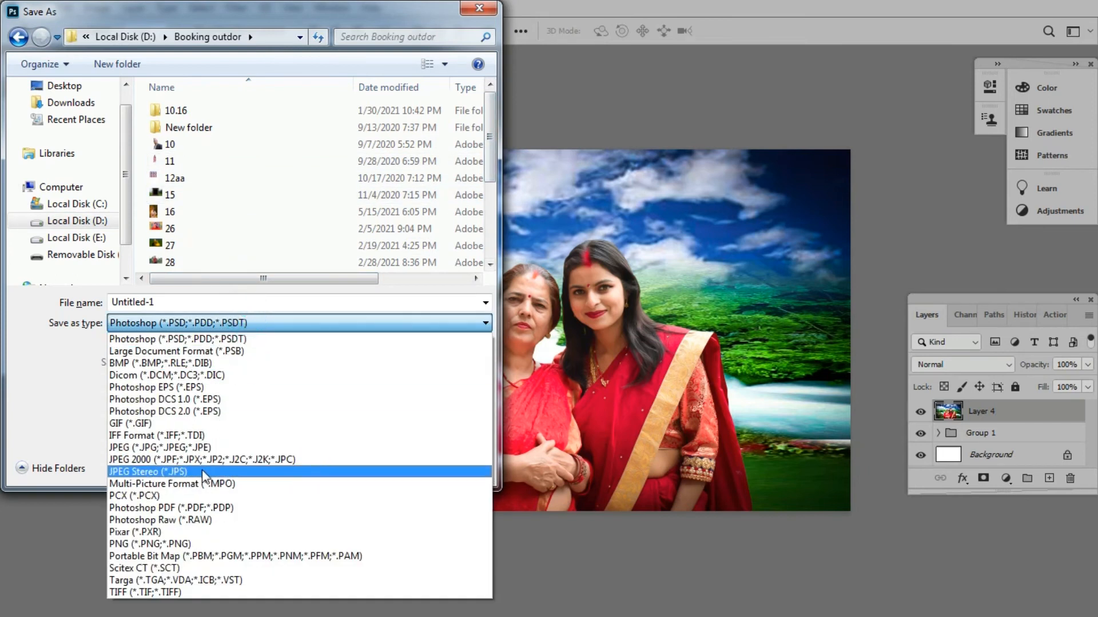
pyautogui.click(200, 448)
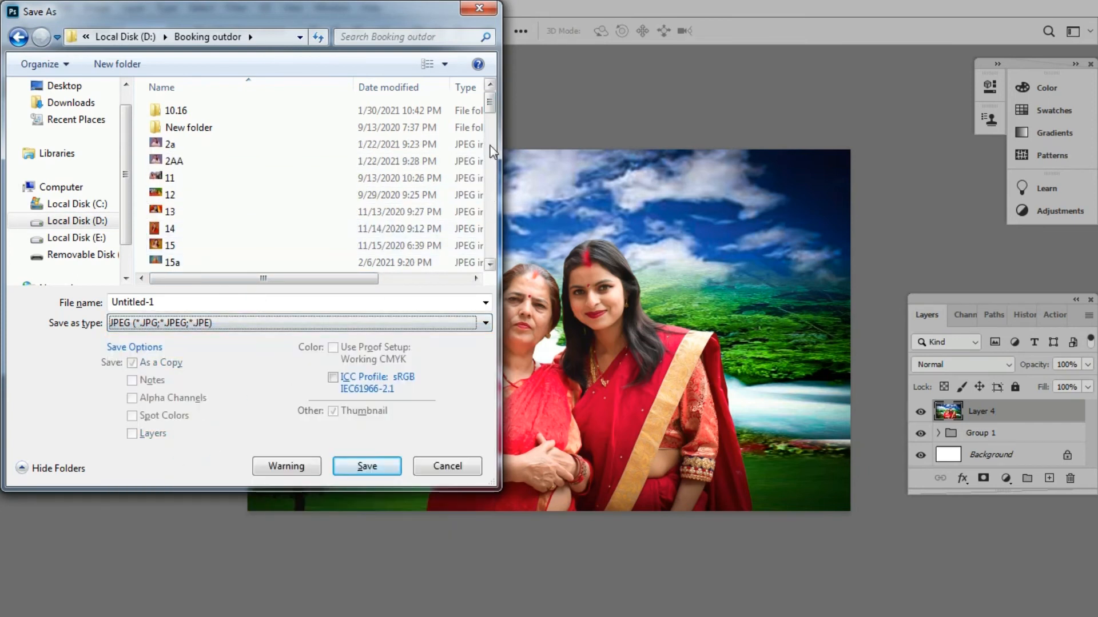
# Step: Name the JPEG 74 and save it at Maximum quality 12 with the Baseline ("Standard") format
pyautogui.moveTo(490, 101); pyautogui.dragTo(490, 252)
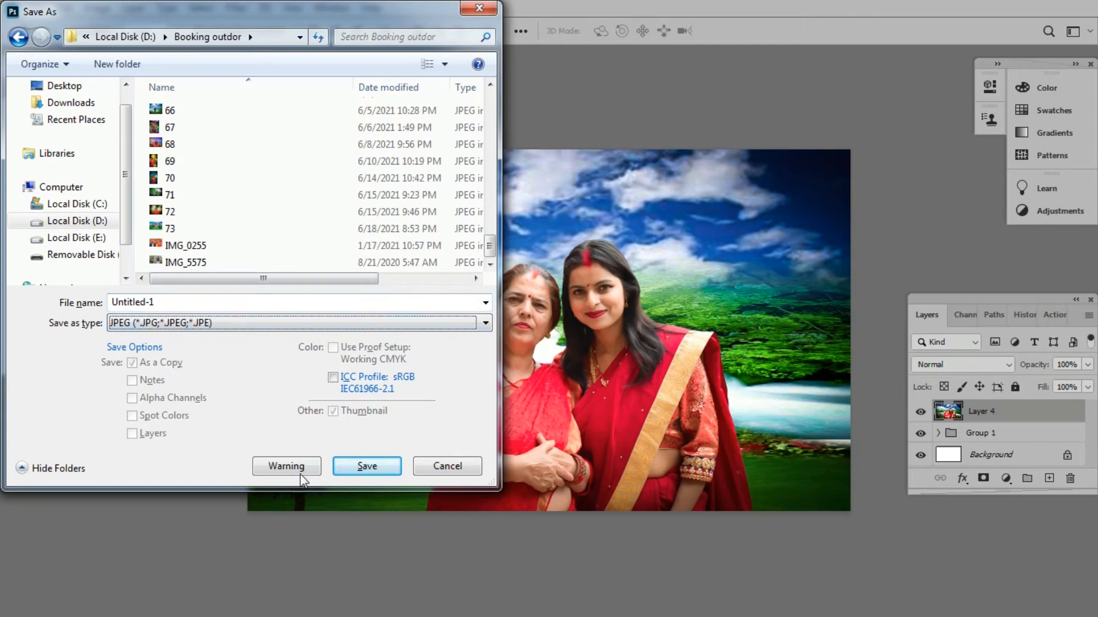
pyautogui.click(182, 302)
pyautogui.write('74')
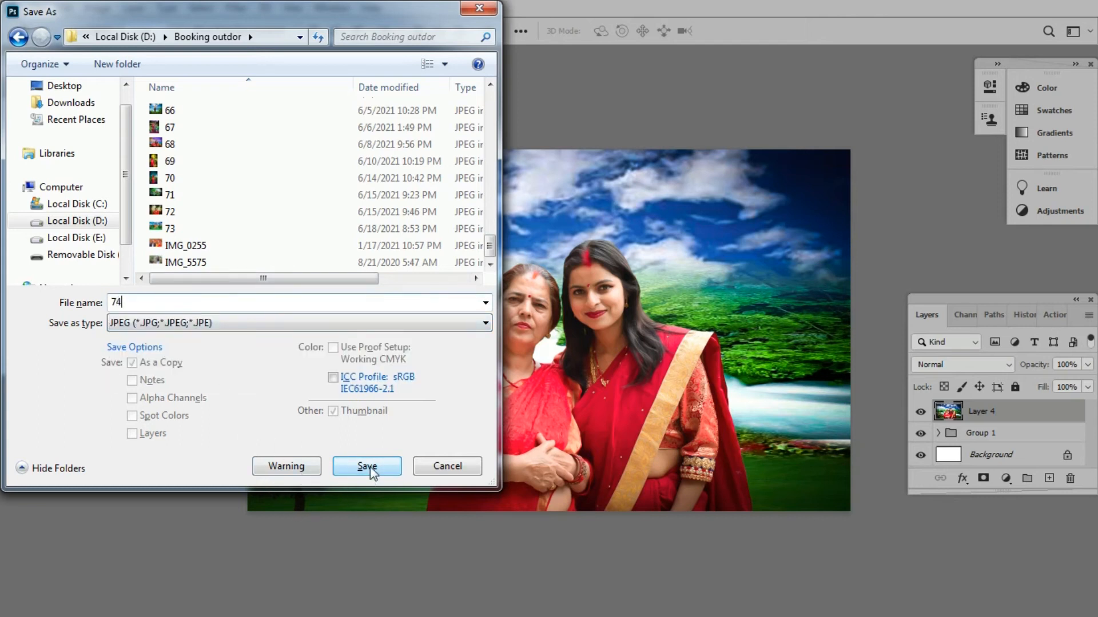
pyautogui.click(367, 467)
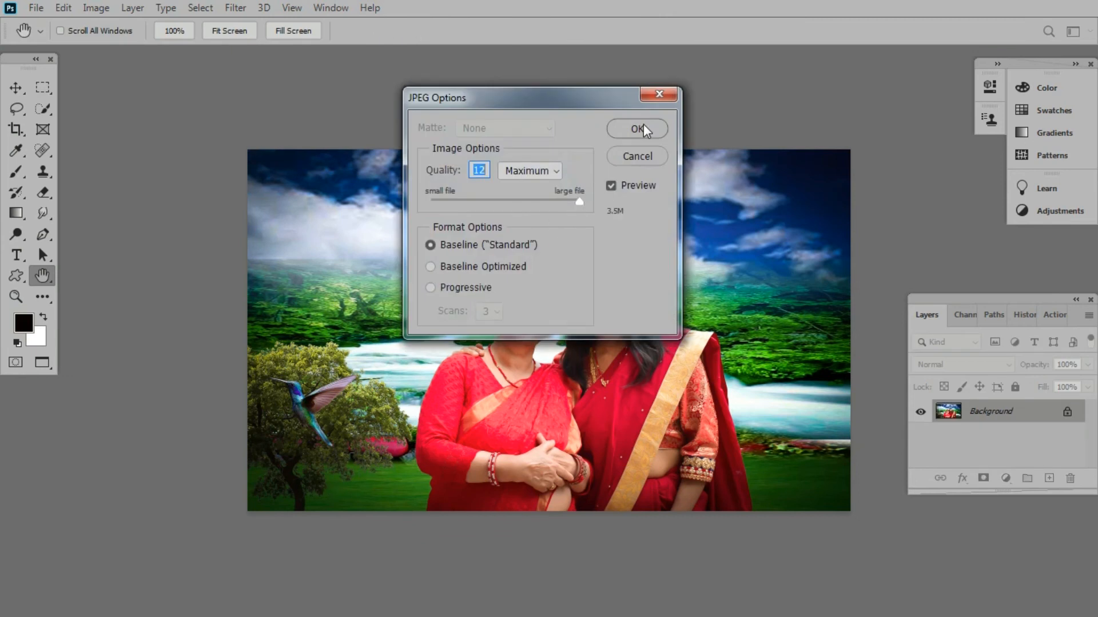
pyautogui.click(643, 129)
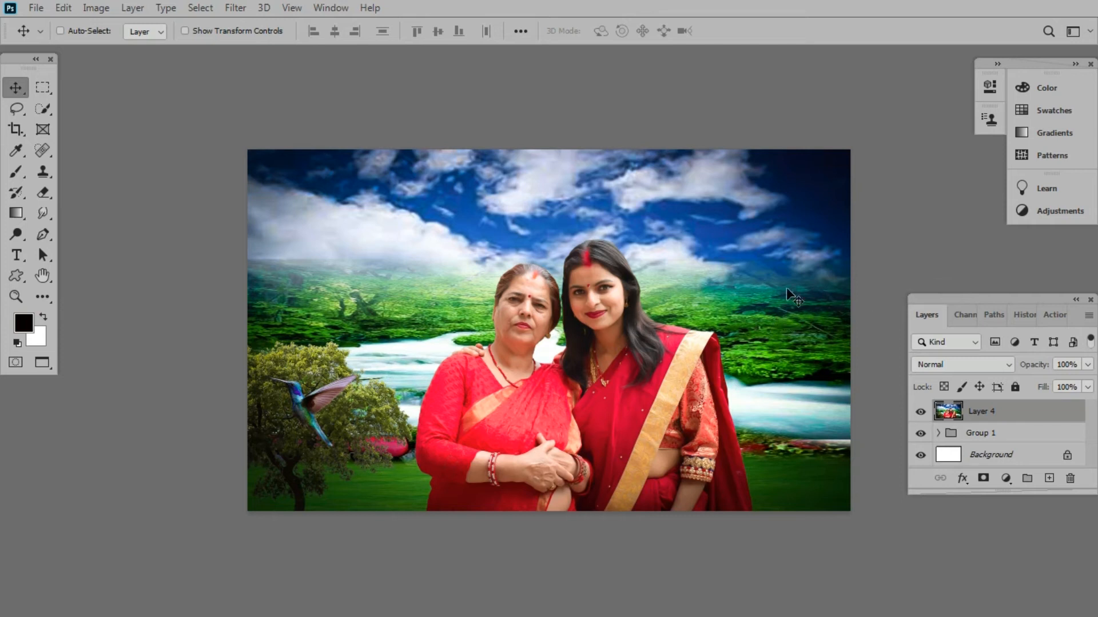
# Step: Start saving another copy into the THAMMEL folder on Local Disk (E:) with JPEG as the file type
pyautogui.press('ctrl')
pyautogui.hotkey('ctrl', 's')
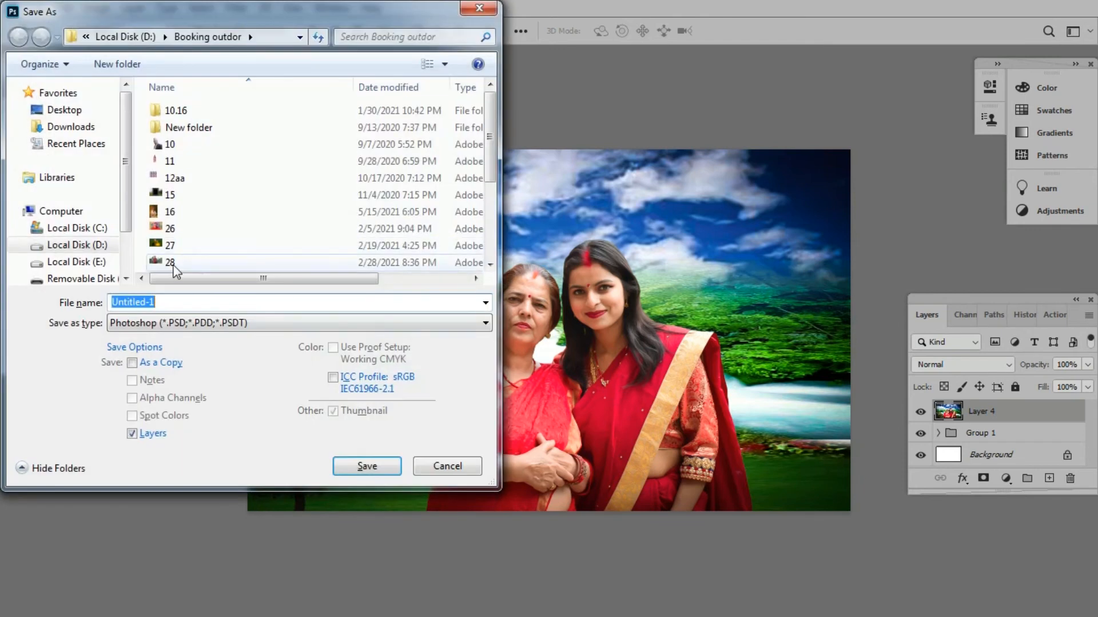
pyautogui.click(93, 246)
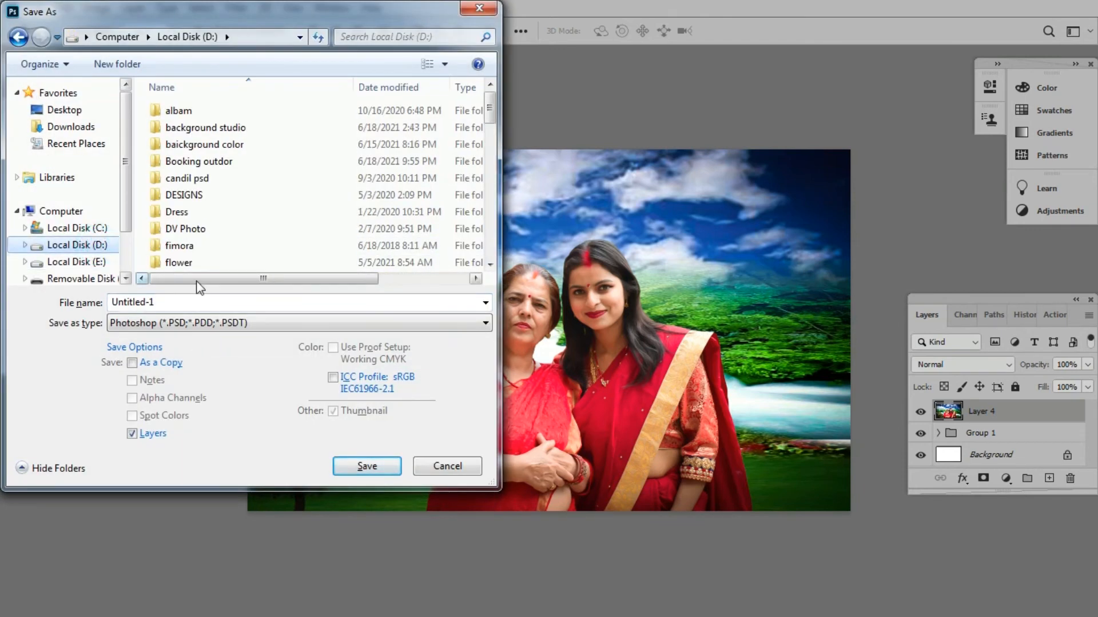
pyautogui.click(76, 261)
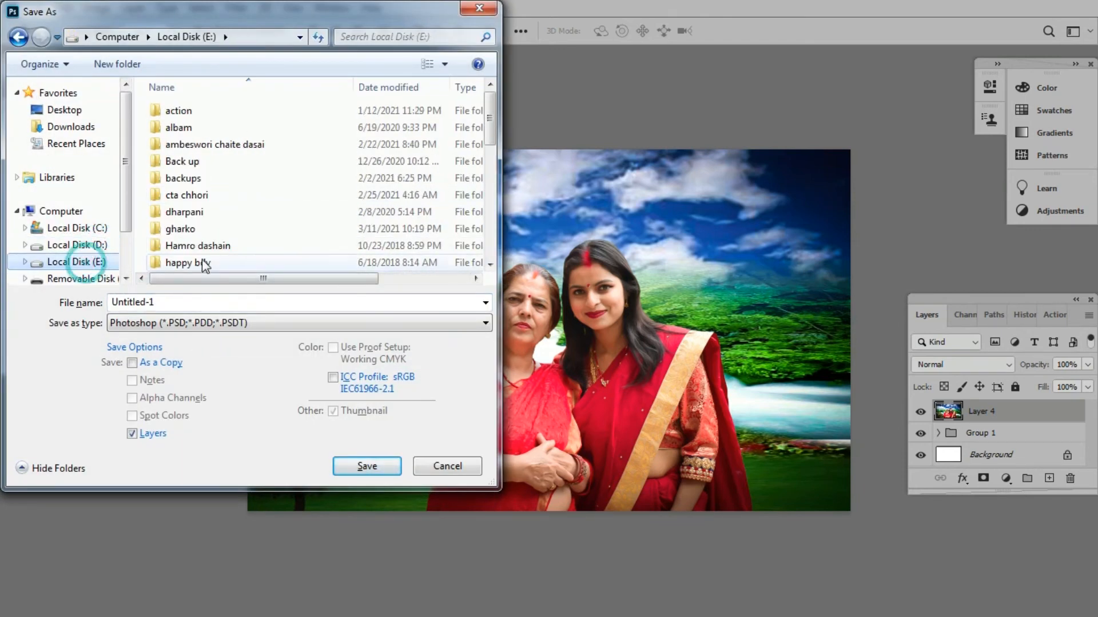
pyautogui.scroll(-7, 490, 117)
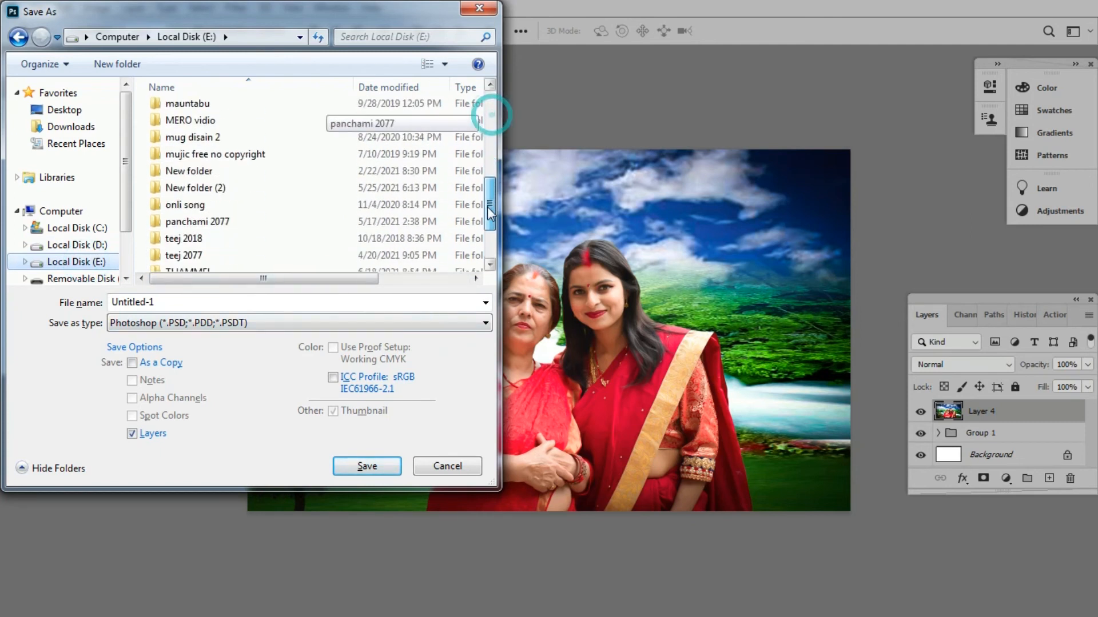
pyautogui.doubleClick(215, 212)
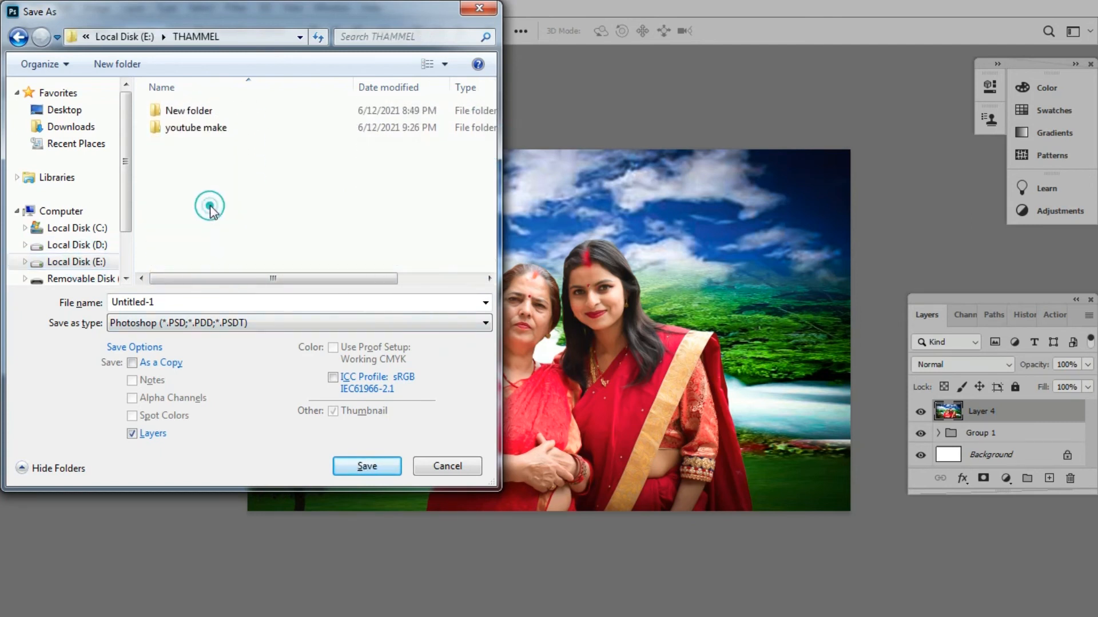
pyautogui.click(233, 323)
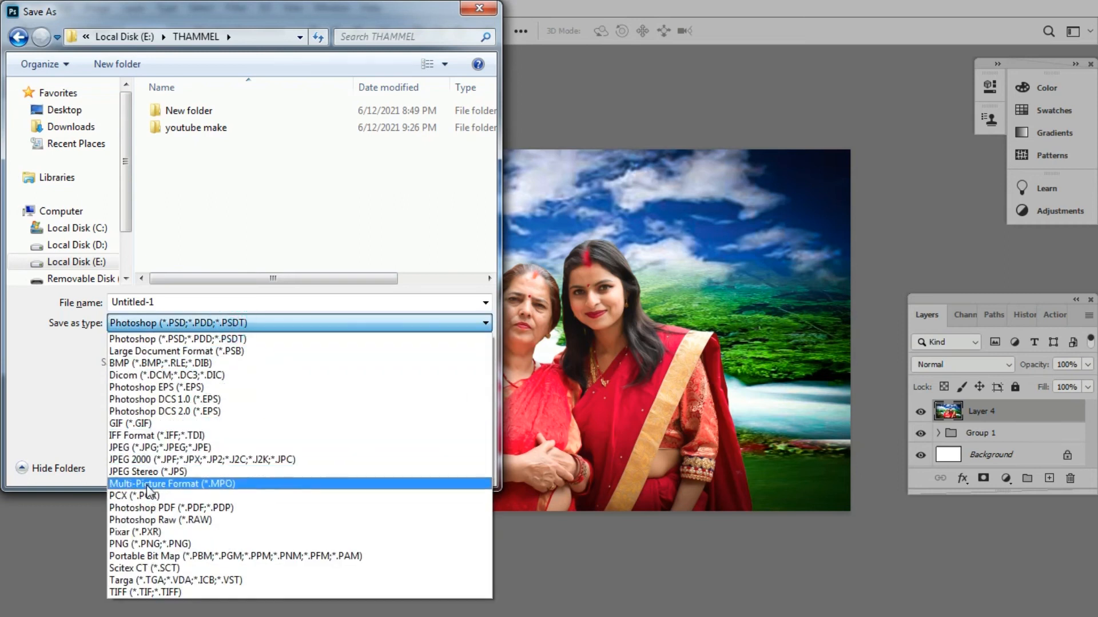
pyautogui.click(152, 448)
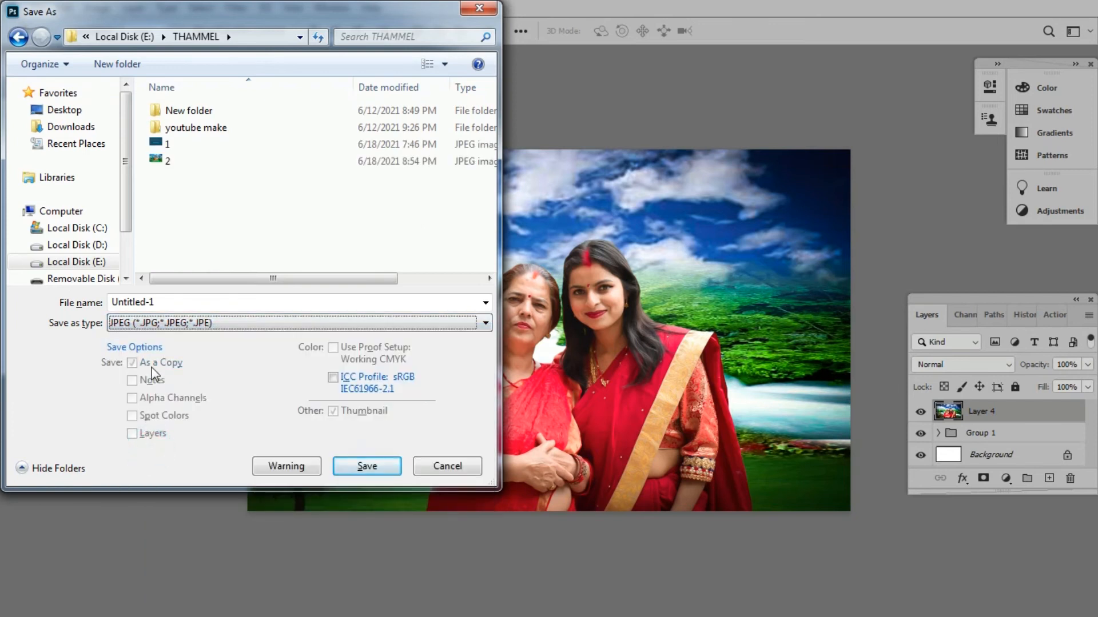
# Step: Name this JPEG copy 3 and save it at Medium quality 6 with the Baseline ("Standard") format
pyautogui.click(166, 299)
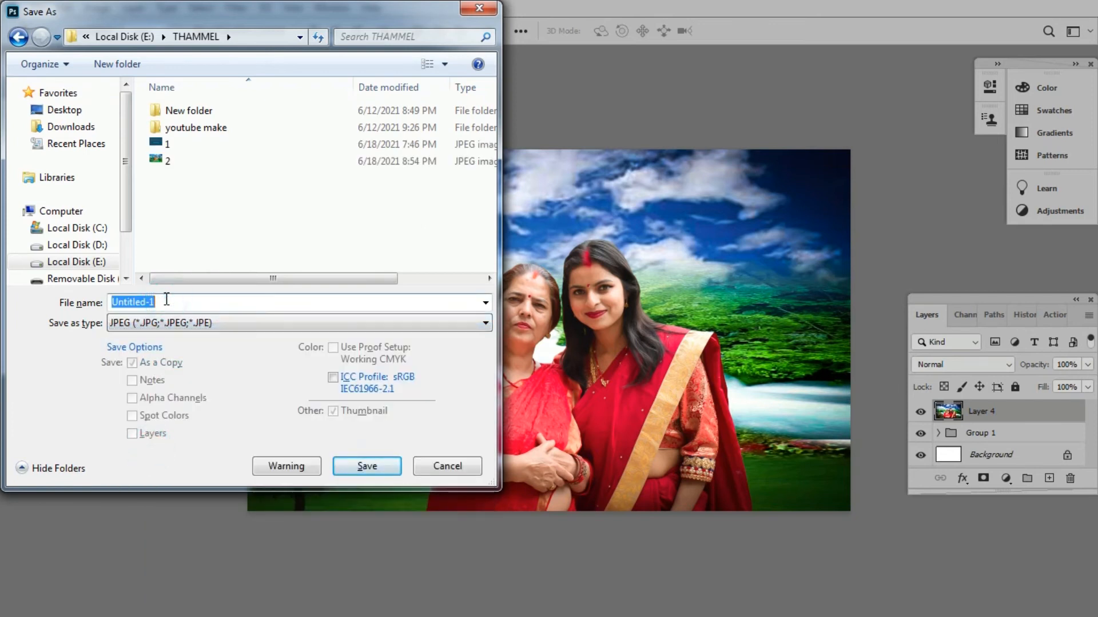
pyautogui.write('3')
pyautogui.click(368, 466)
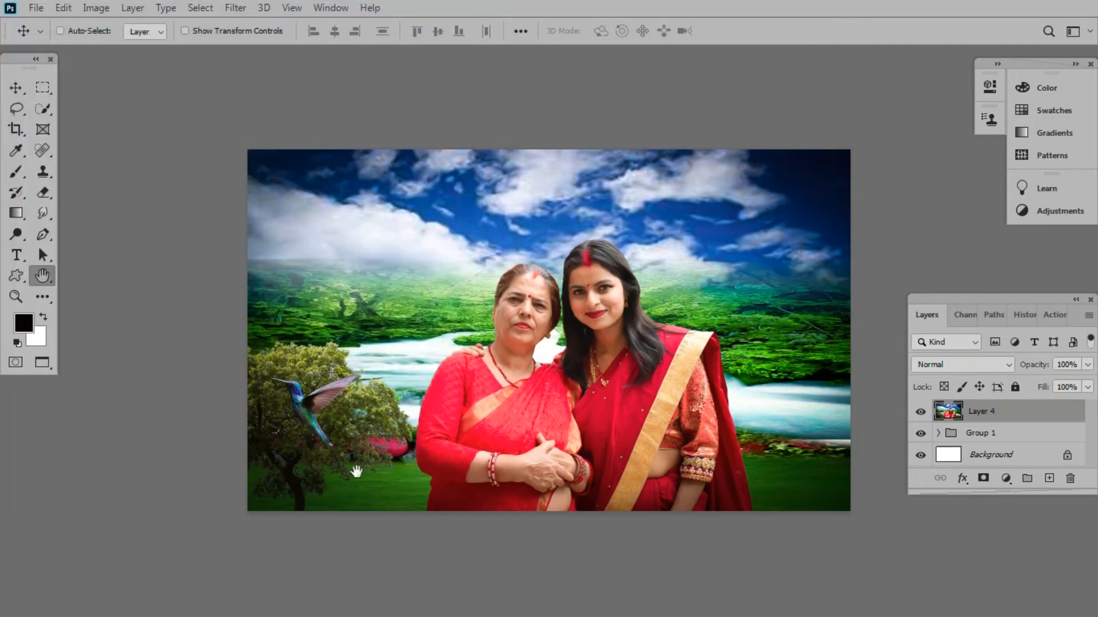
pyautogui.click(501, 198)
pyautogui.click(636, 135)
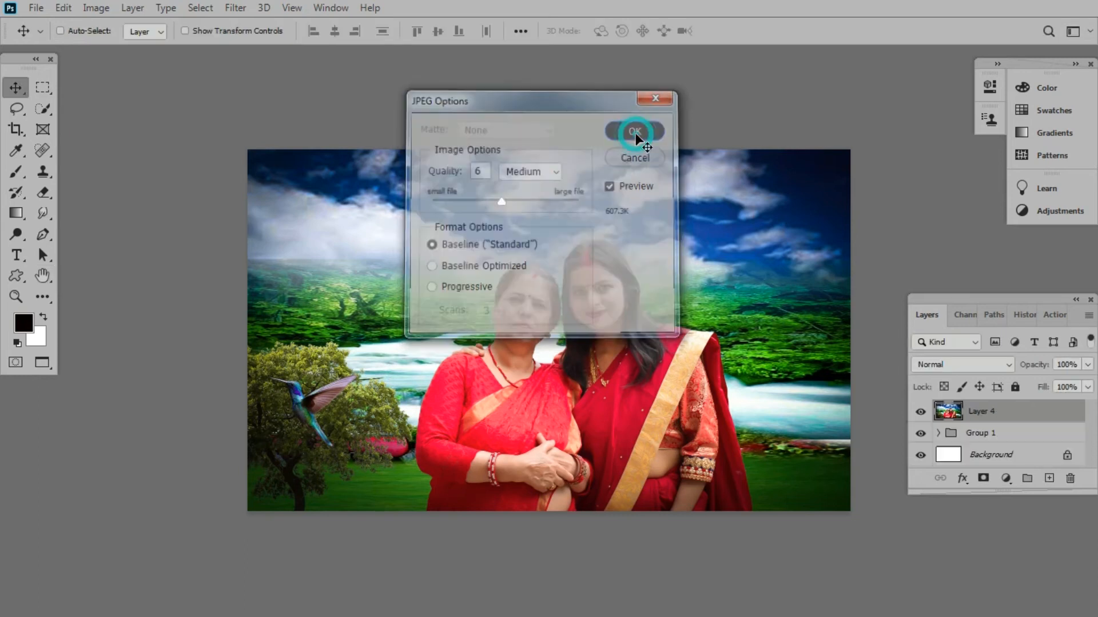